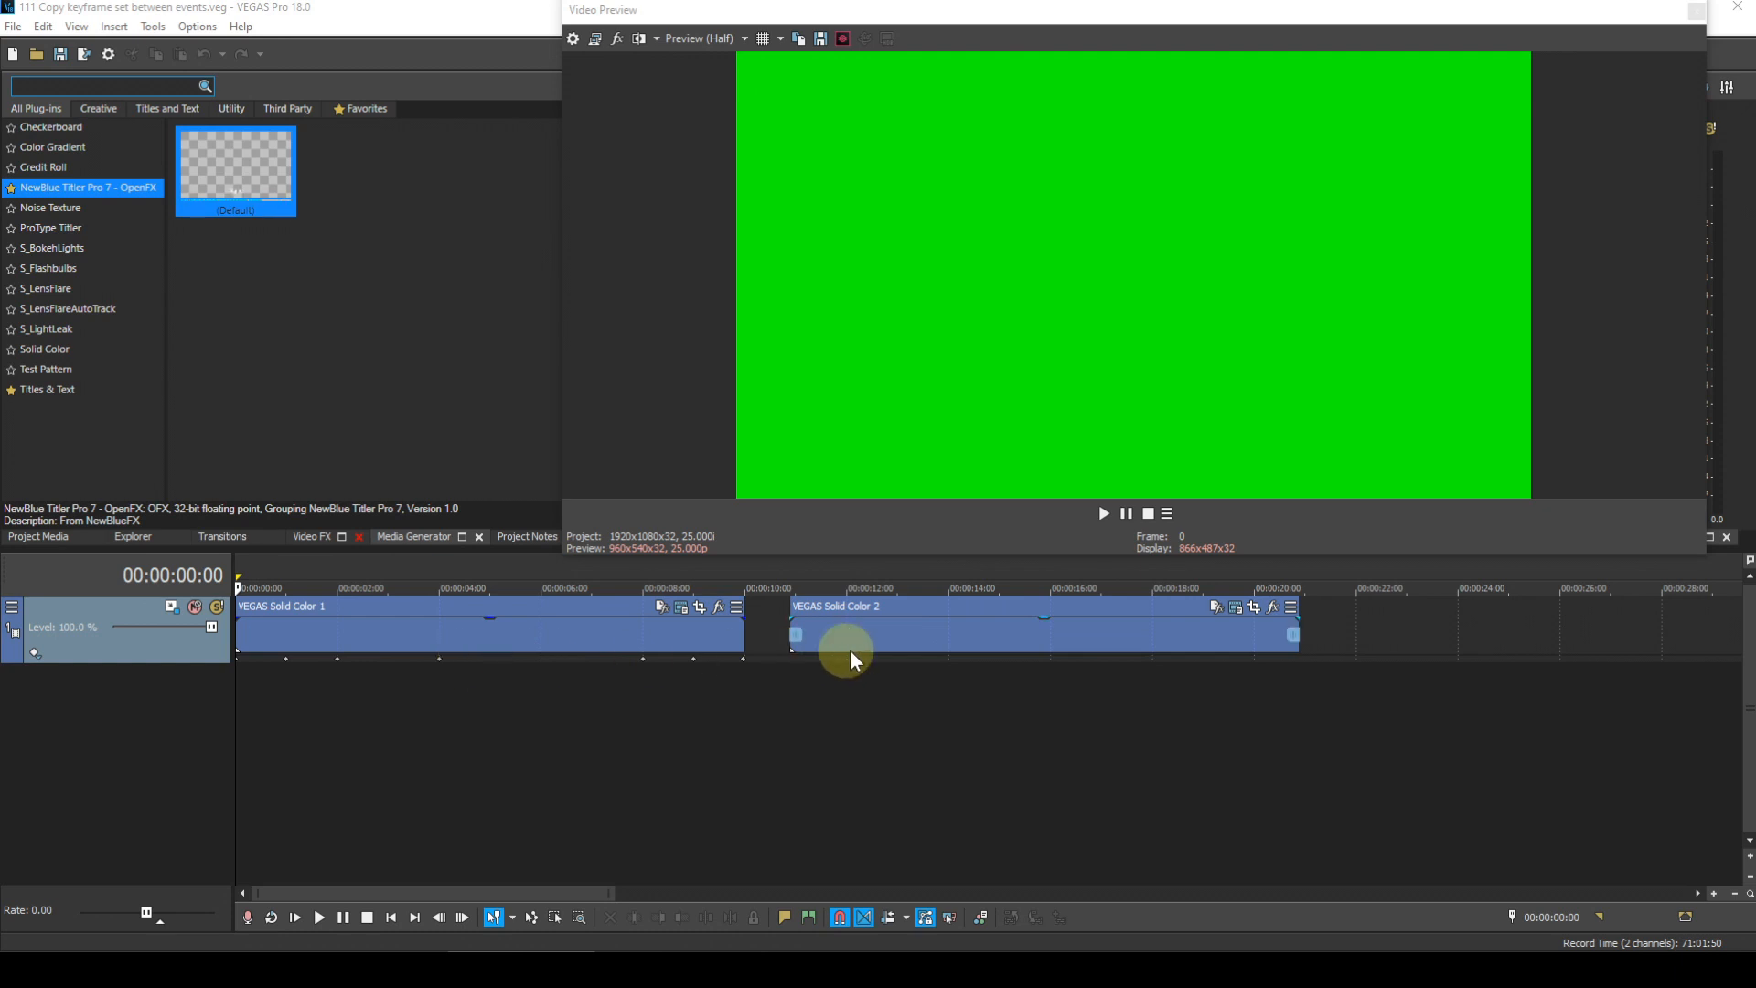
Step: Play back the timeline from near its start through the first solid color event into the second one
{"action": "left_click", "coordinate": [263, 687]}
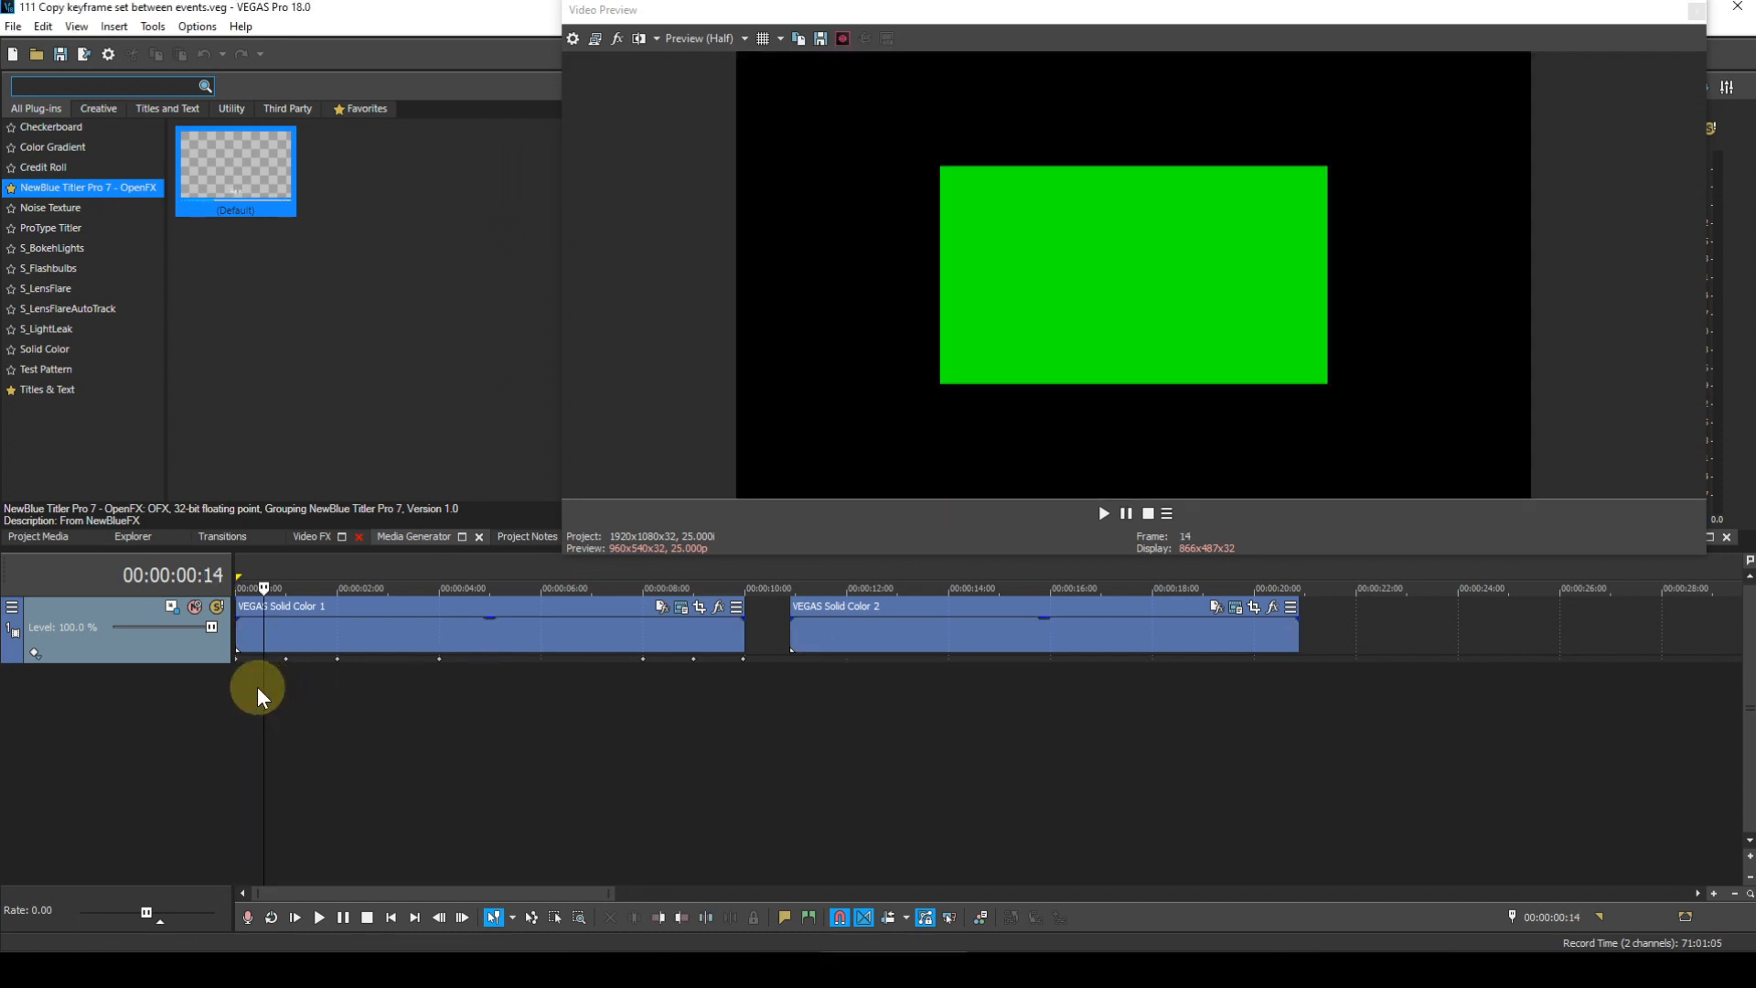
{"action": "key", "text": "space"}
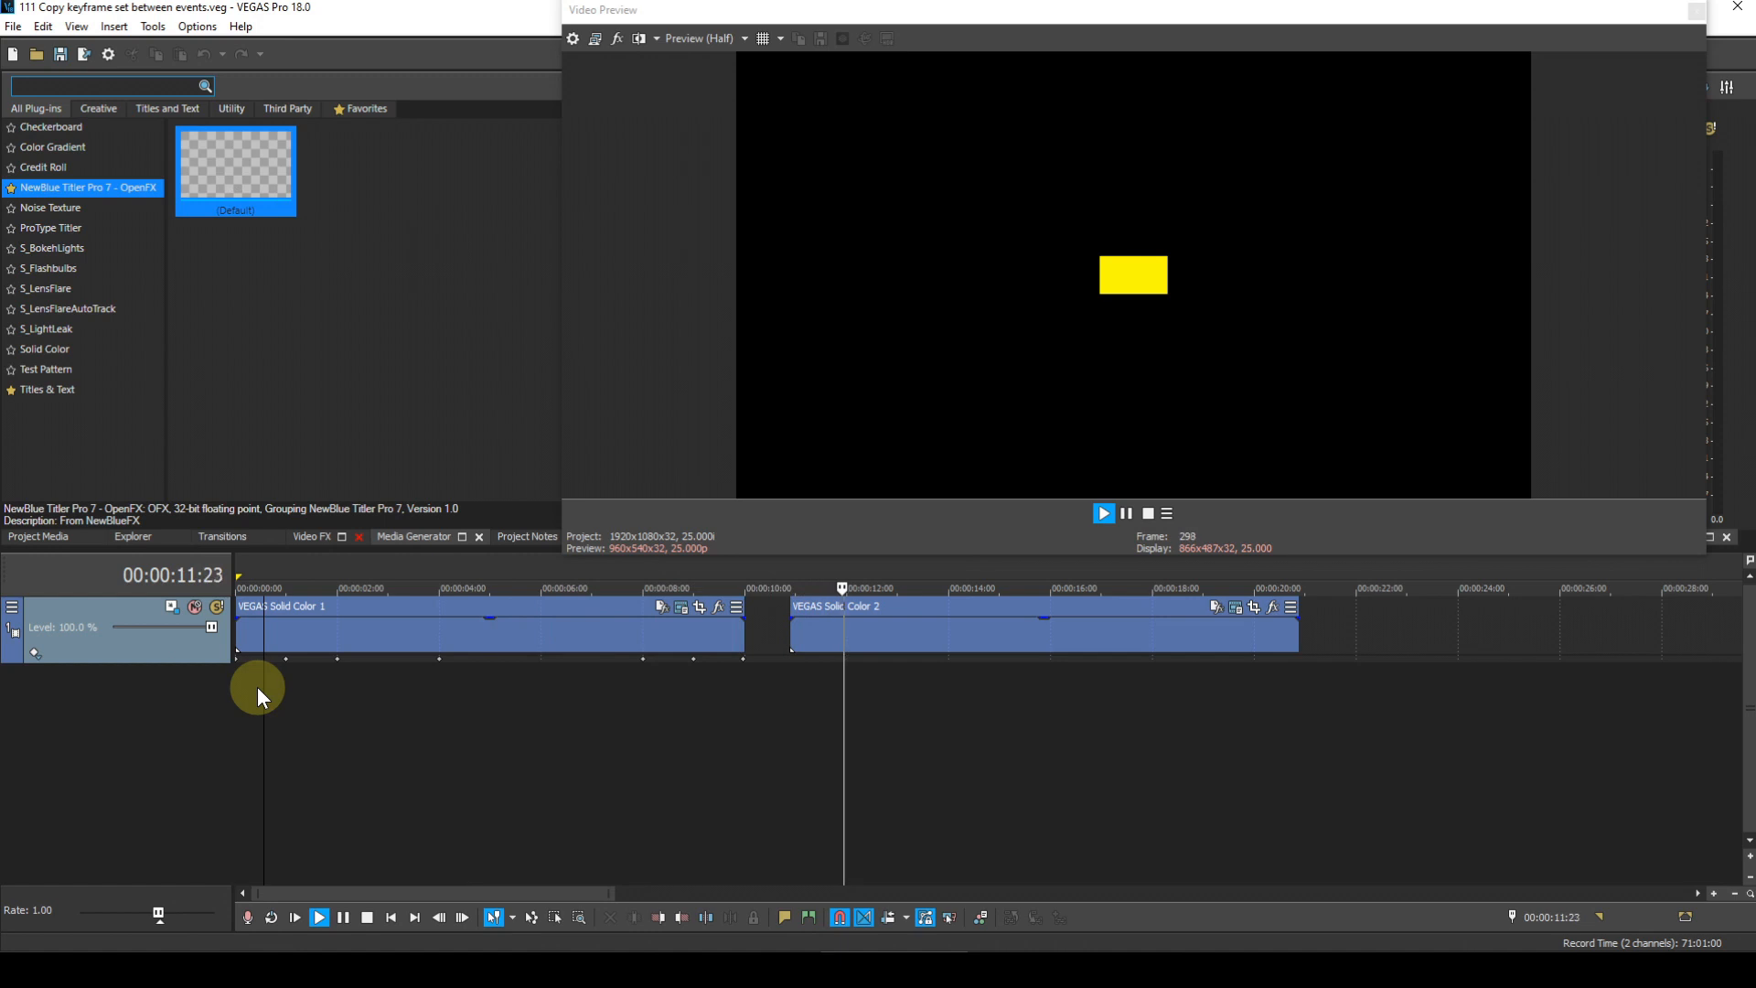
{"action": "key", "text": "space"}
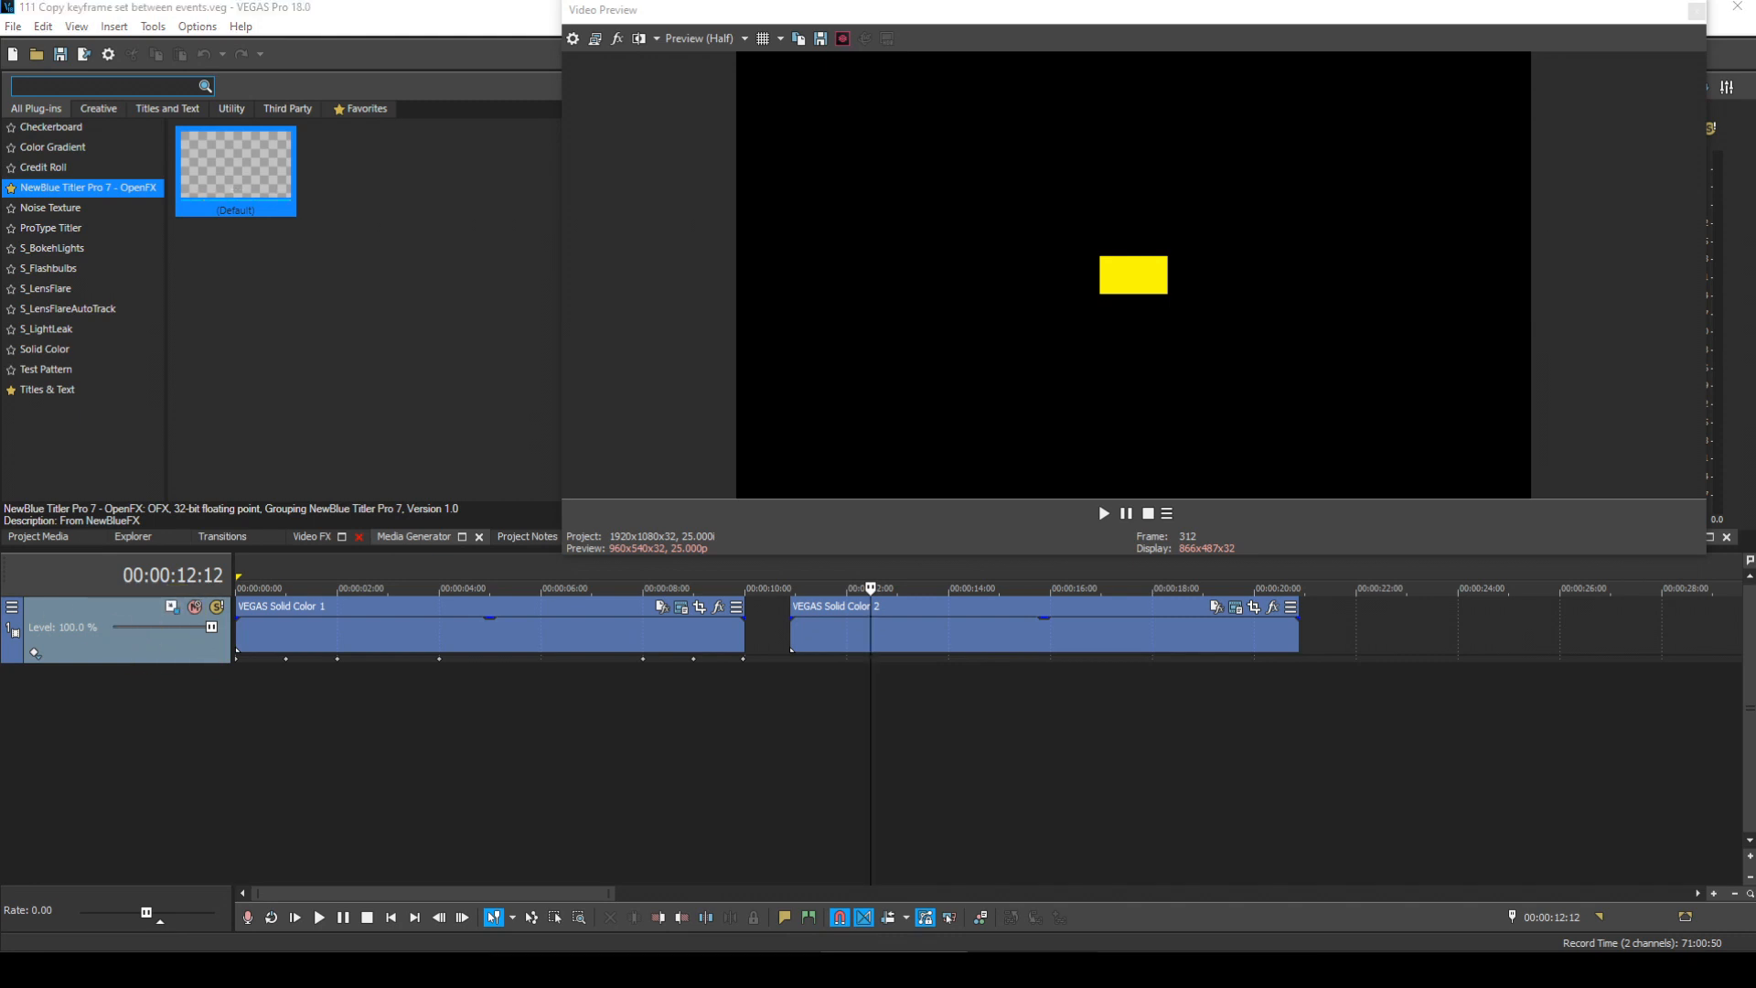
Step: Copy all Position keyframes of the first solid color event in Track Motion for Track 1
{"action": "left_click_drag", "start_coordinate": [530, 129], "coordinate": [815, 53]}
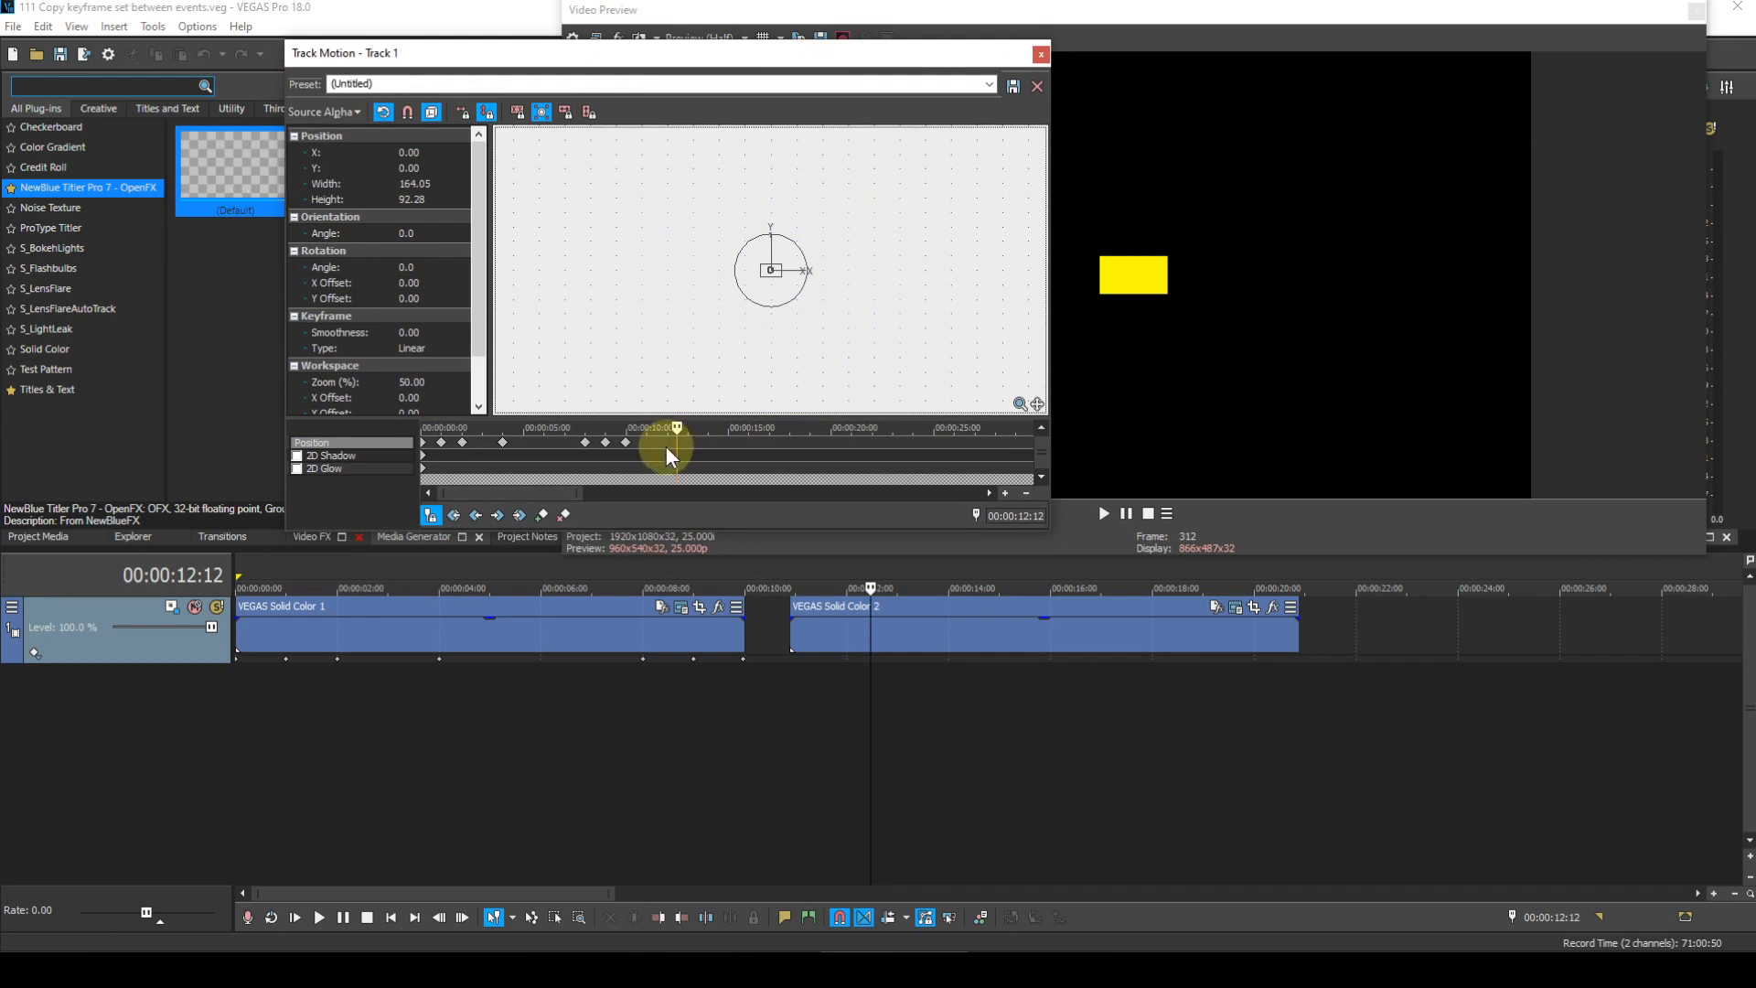
{"action": "left_click_drag", "start_coordinate": [649, 437], "coordinate": [411, 446]}
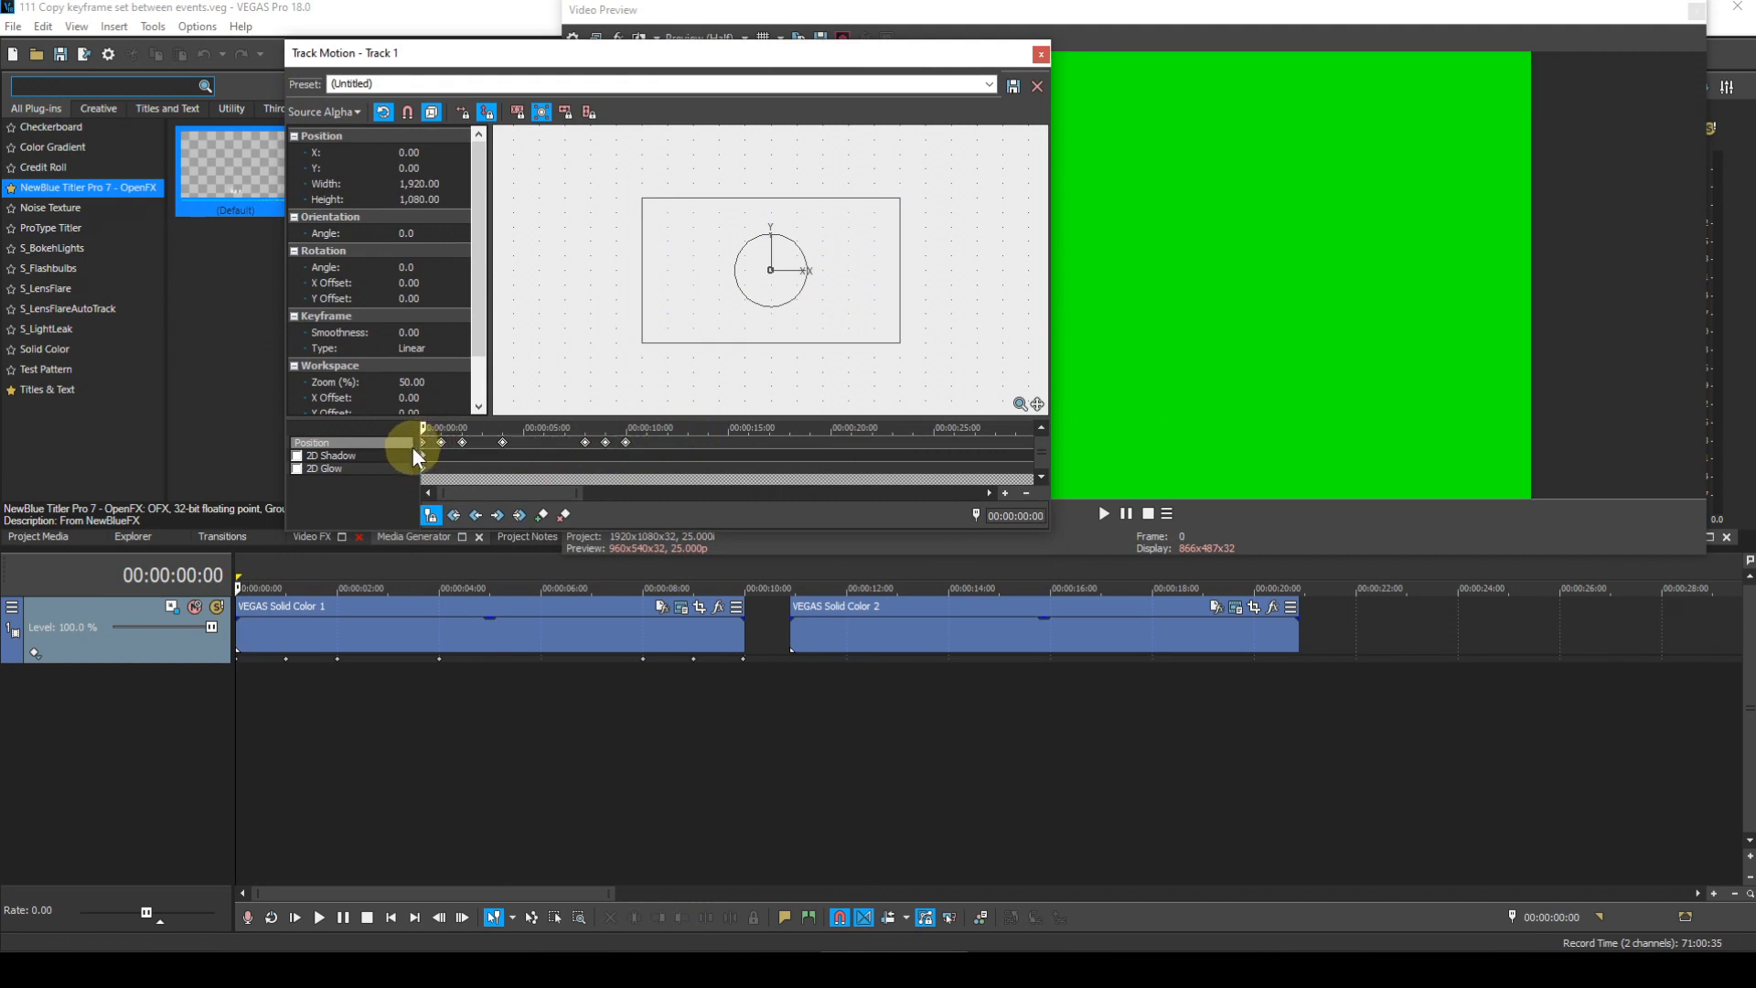
{"action": "right_click", "coordinate": [502, 445]}
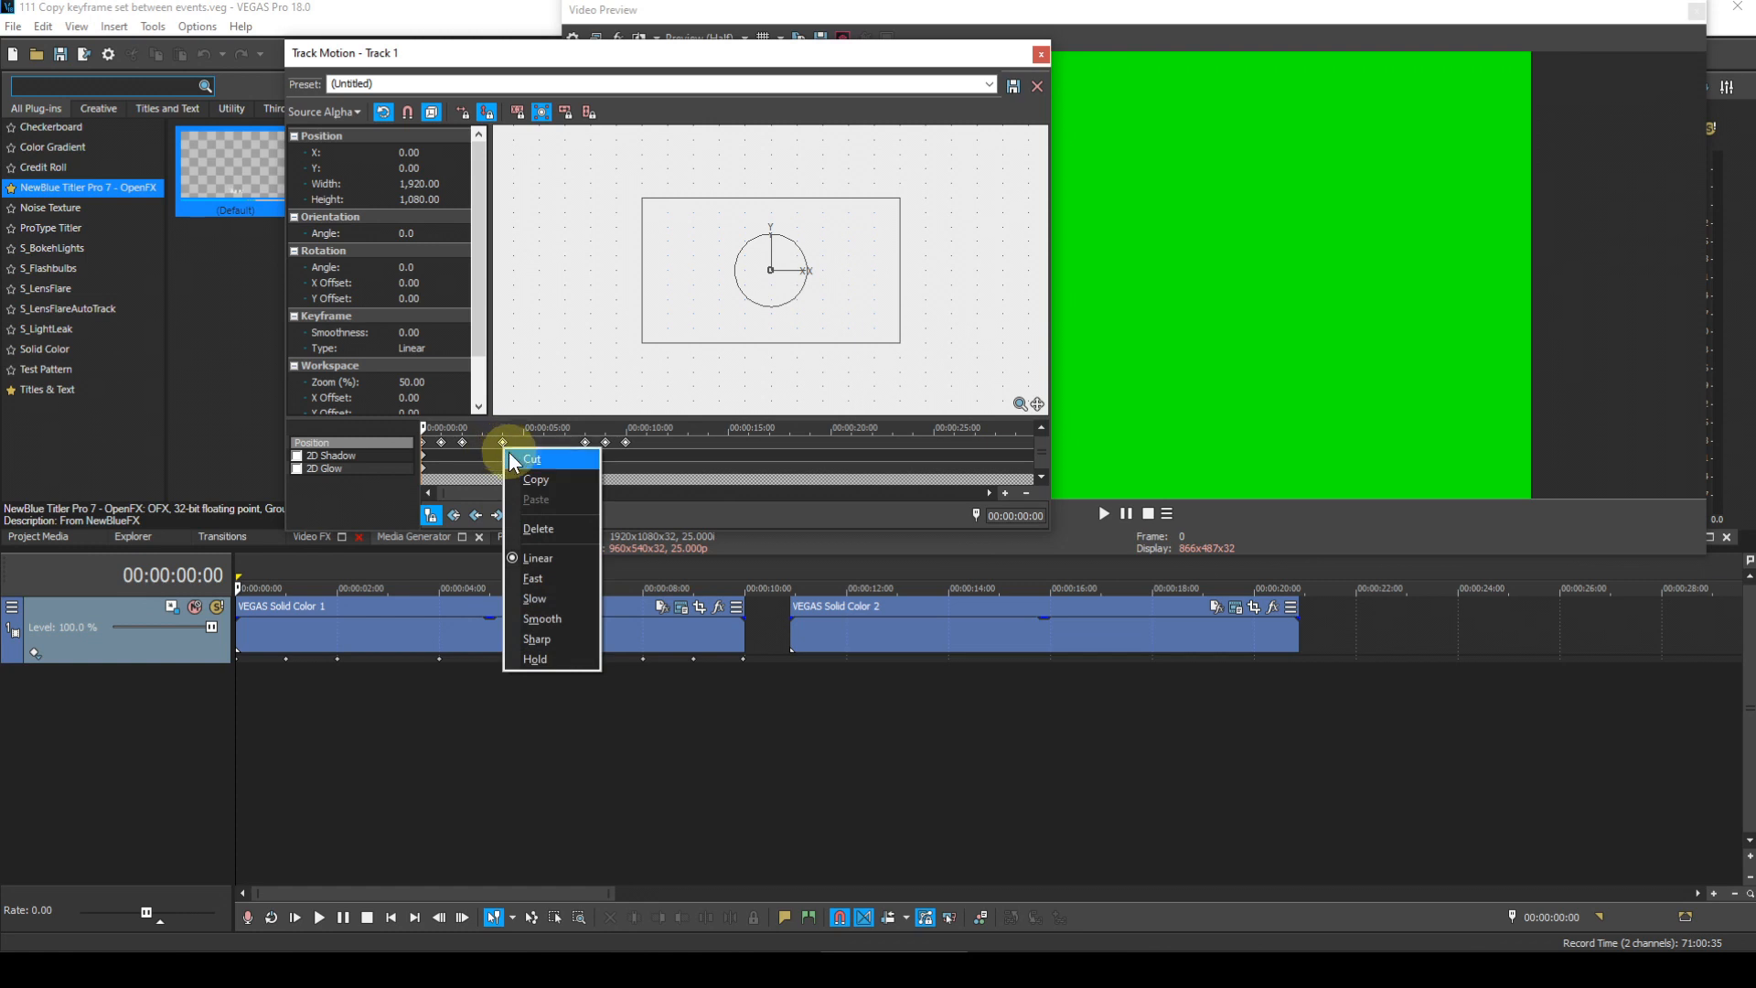
{"action": "left_click", "coordinate": [541, 480]}
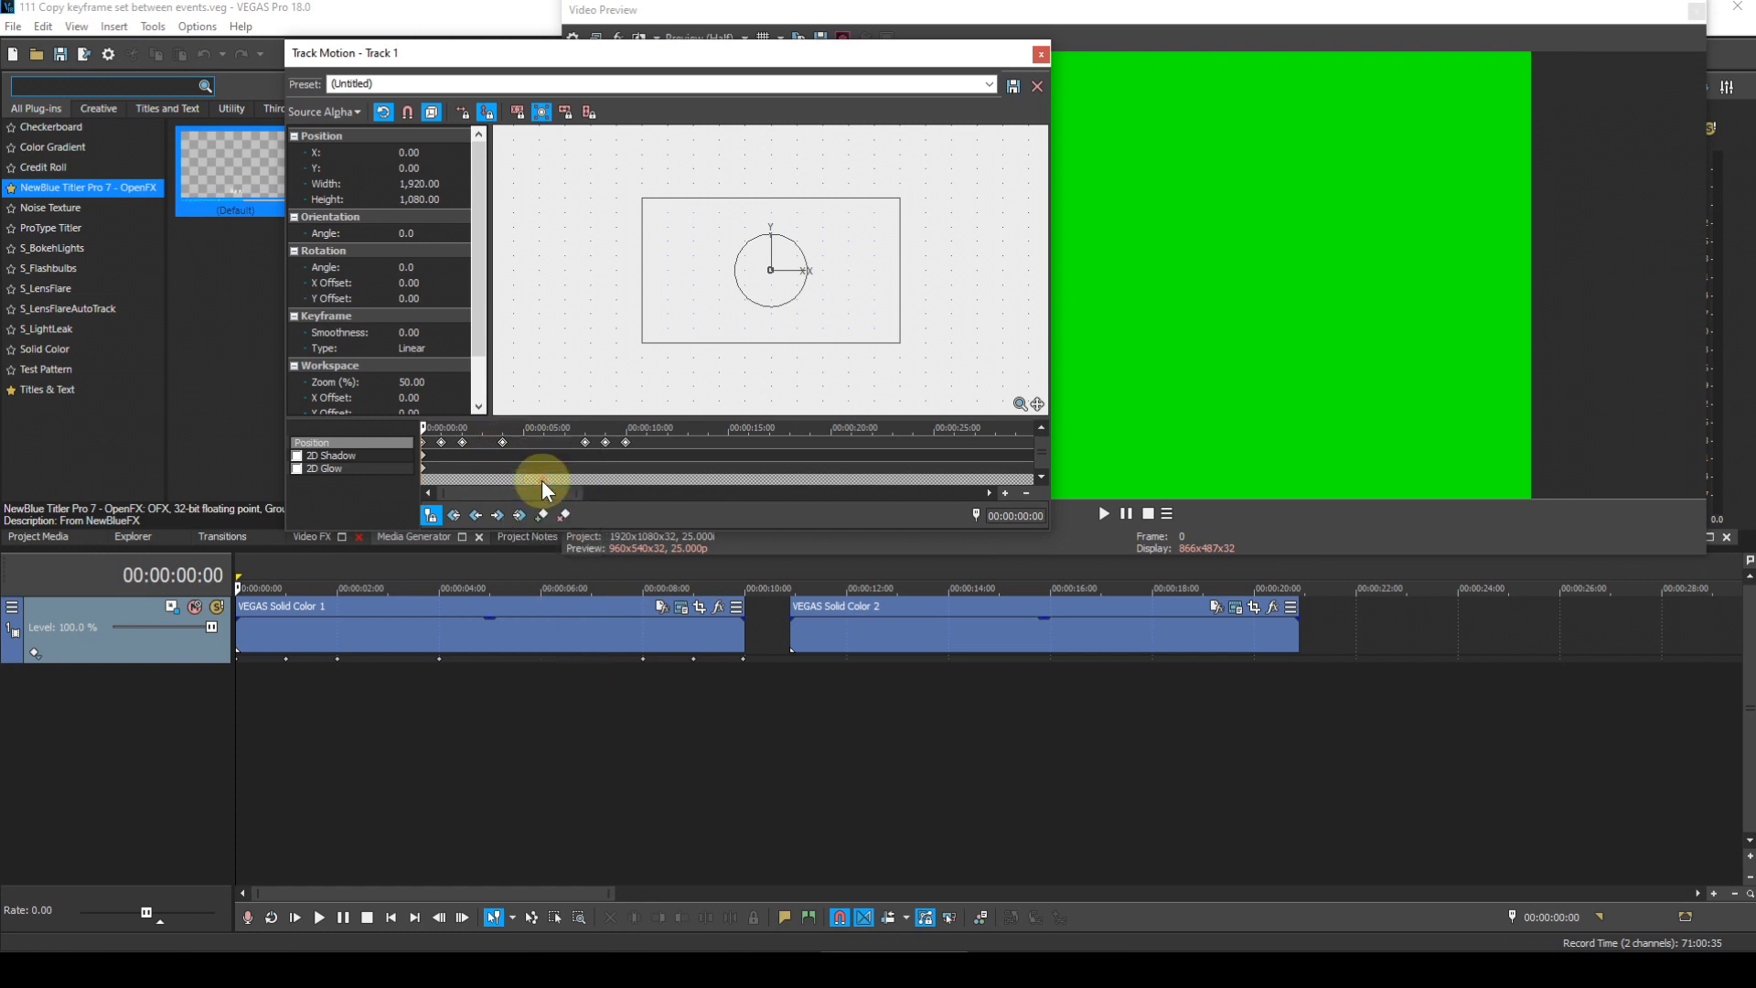
Step: Create a Position keyframe at the second event's start, 00:00:10:22, and paste the copied keyframe set there
{"action": "left_click", "coordinate": [787, 673]}
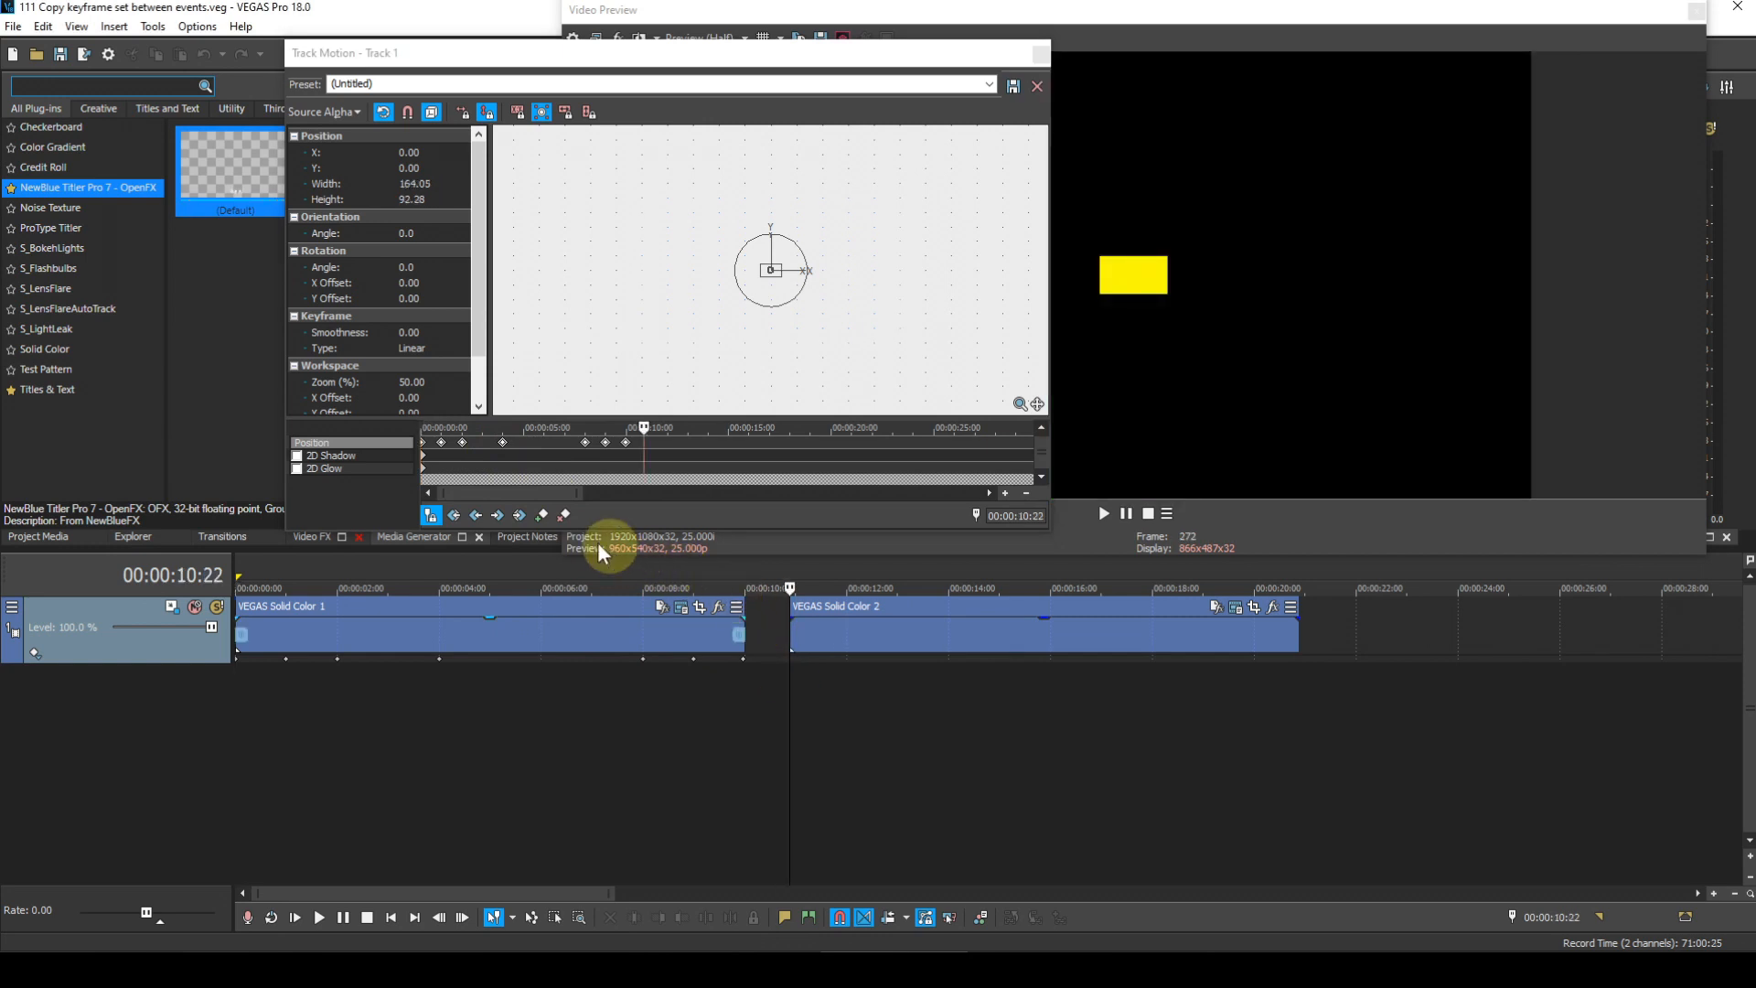
{"action": "left_click", "coordinate": [540, 515]}
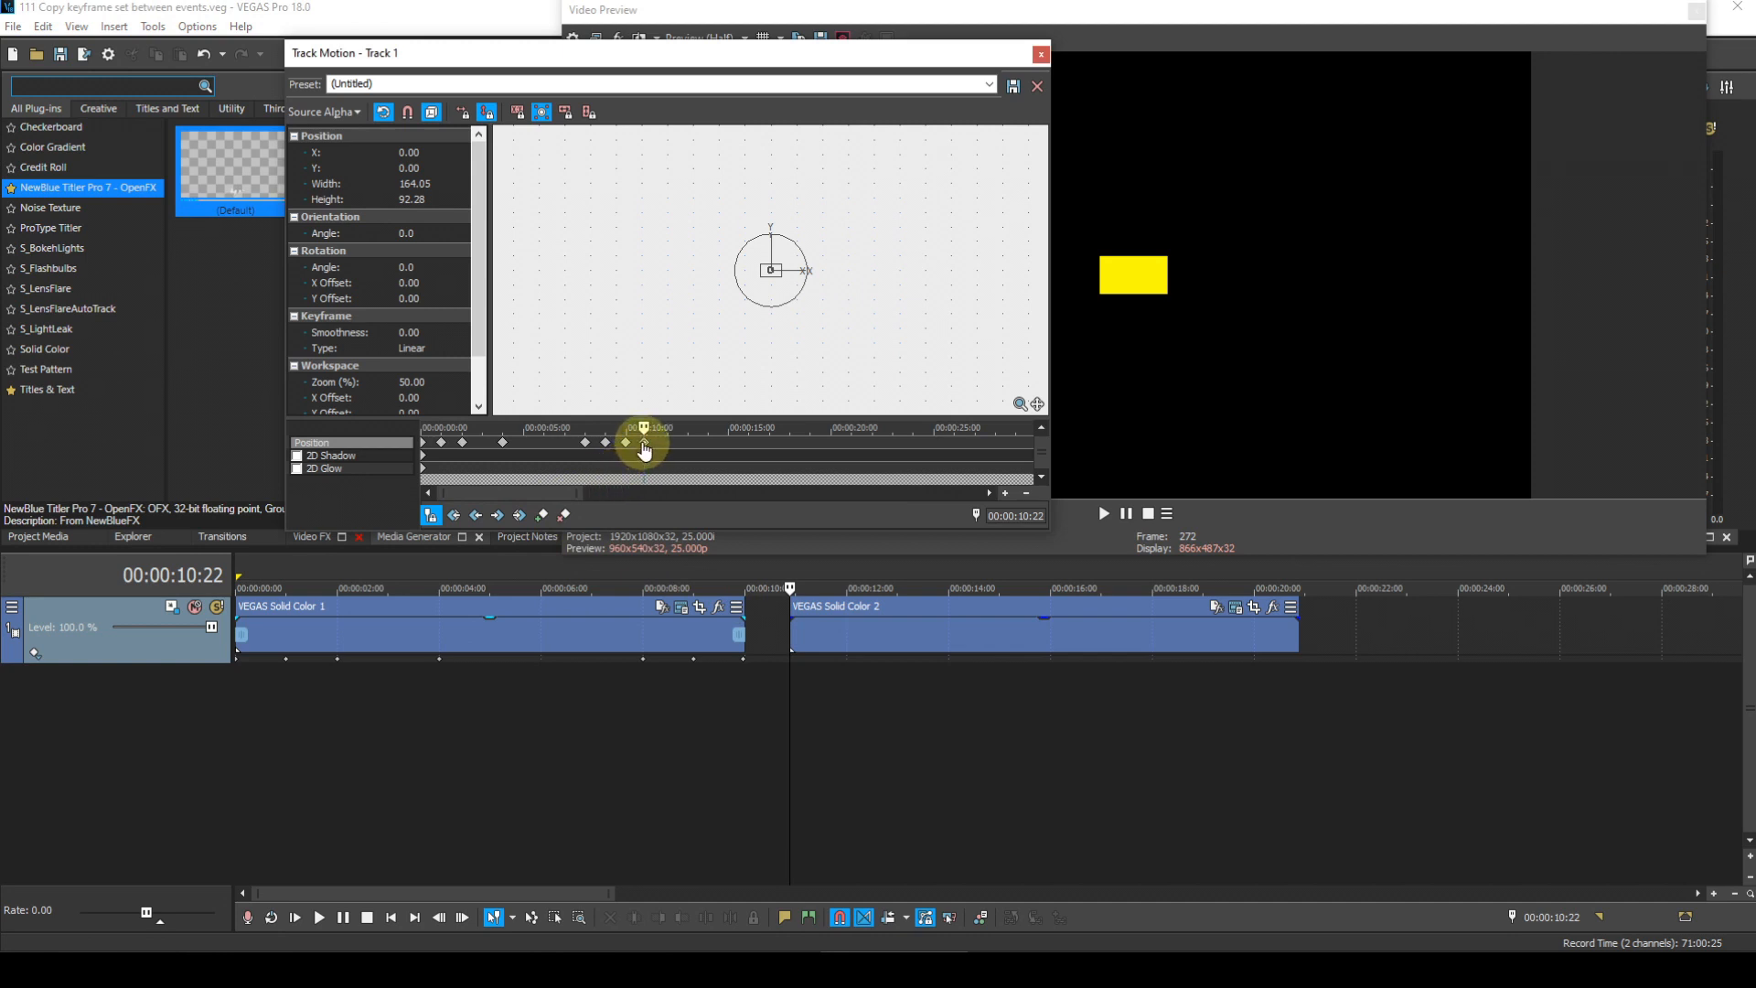
{"action": "right_click", "coordinate": [645, 446]}
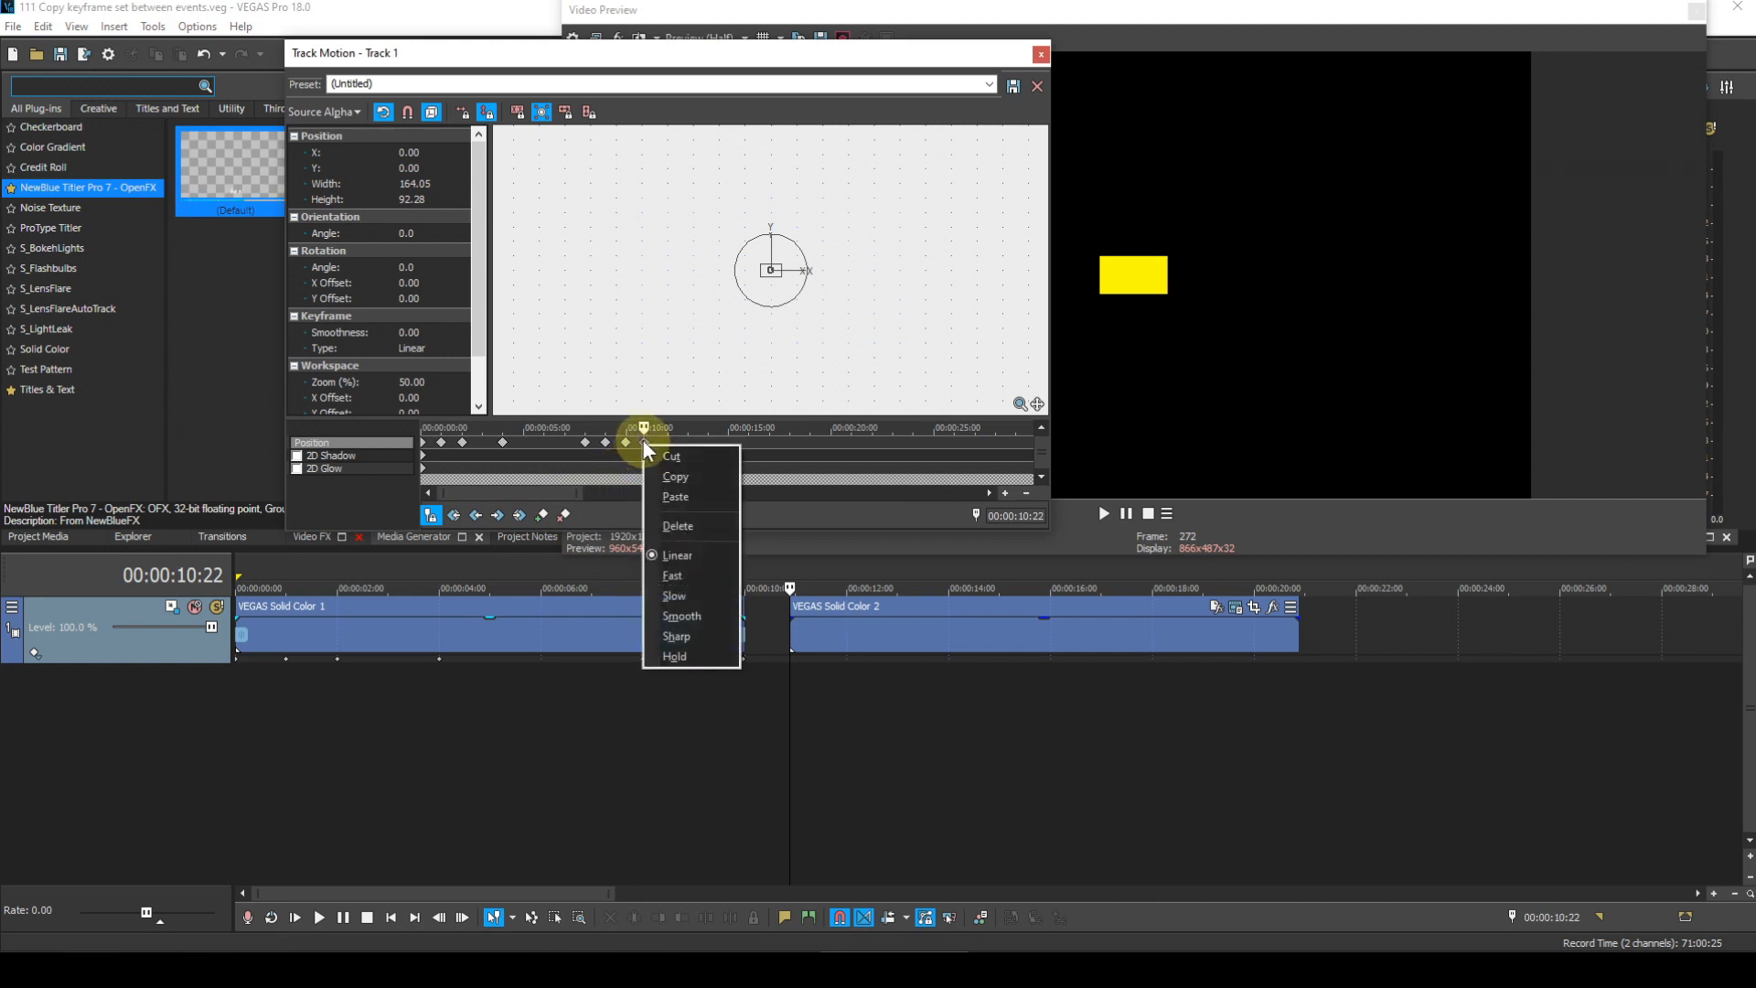
{"action": "left_click", "coordinate": [681, 495]}
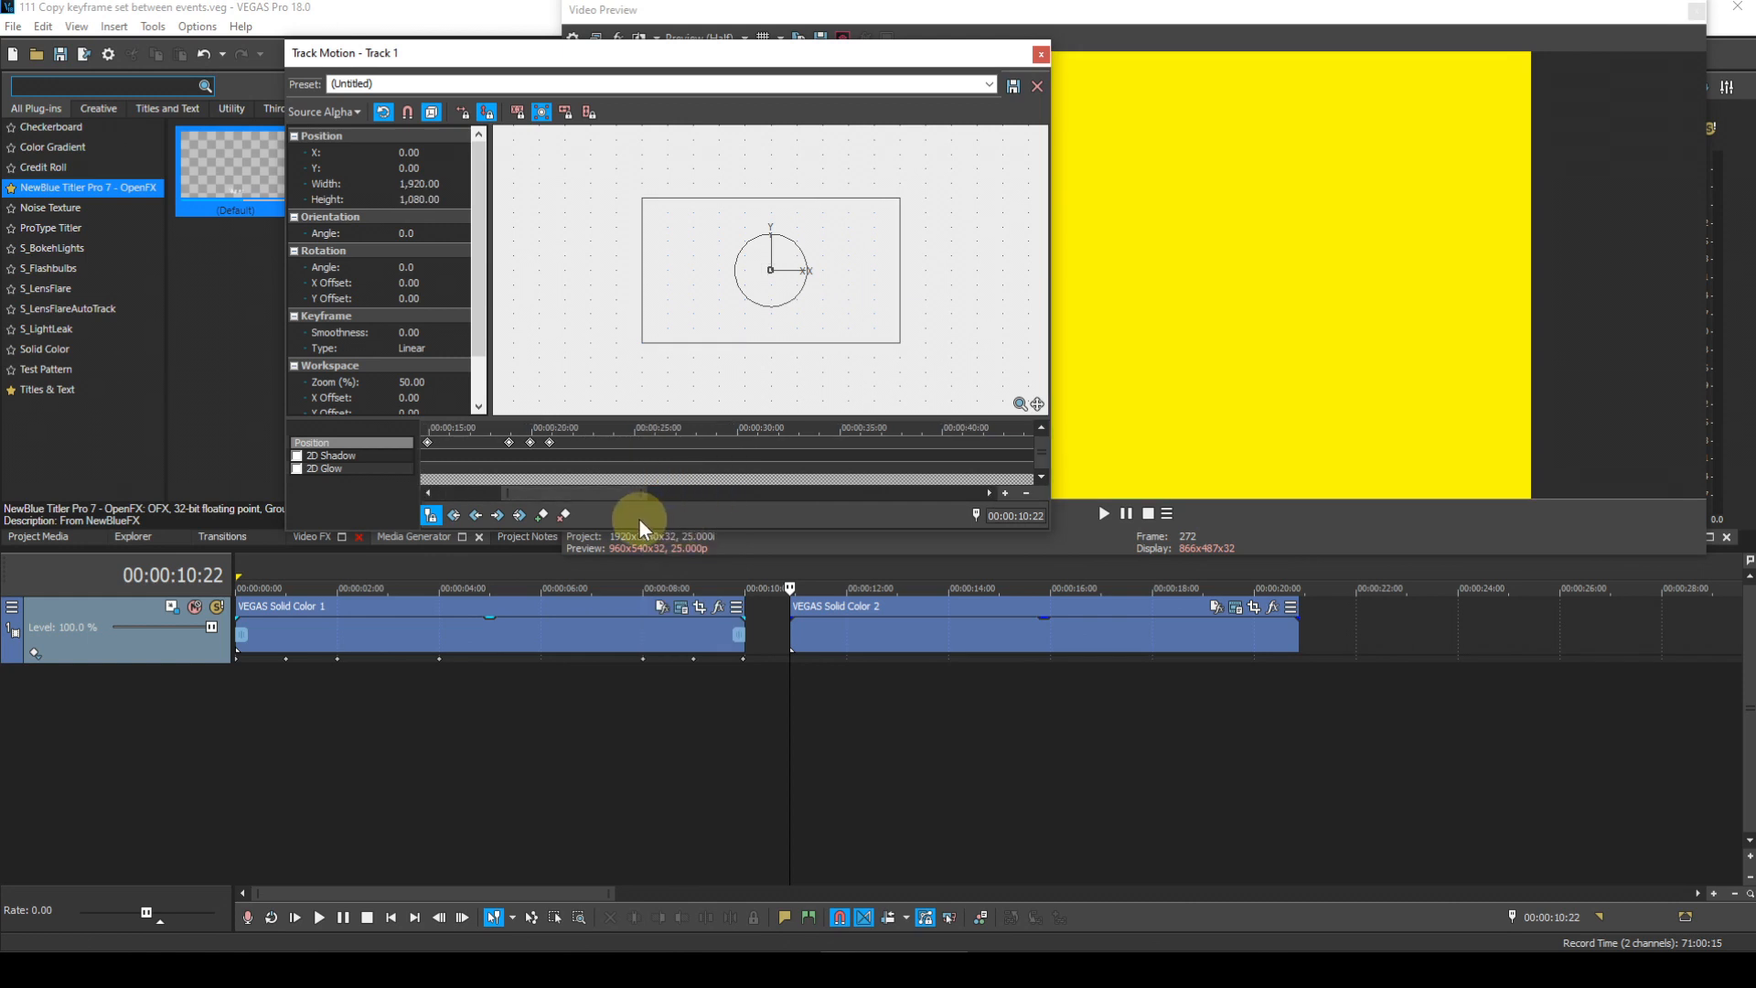
{"action": "left_click_drag", "start_coordinate": [573, 492], "coordinate": [520, 491]}
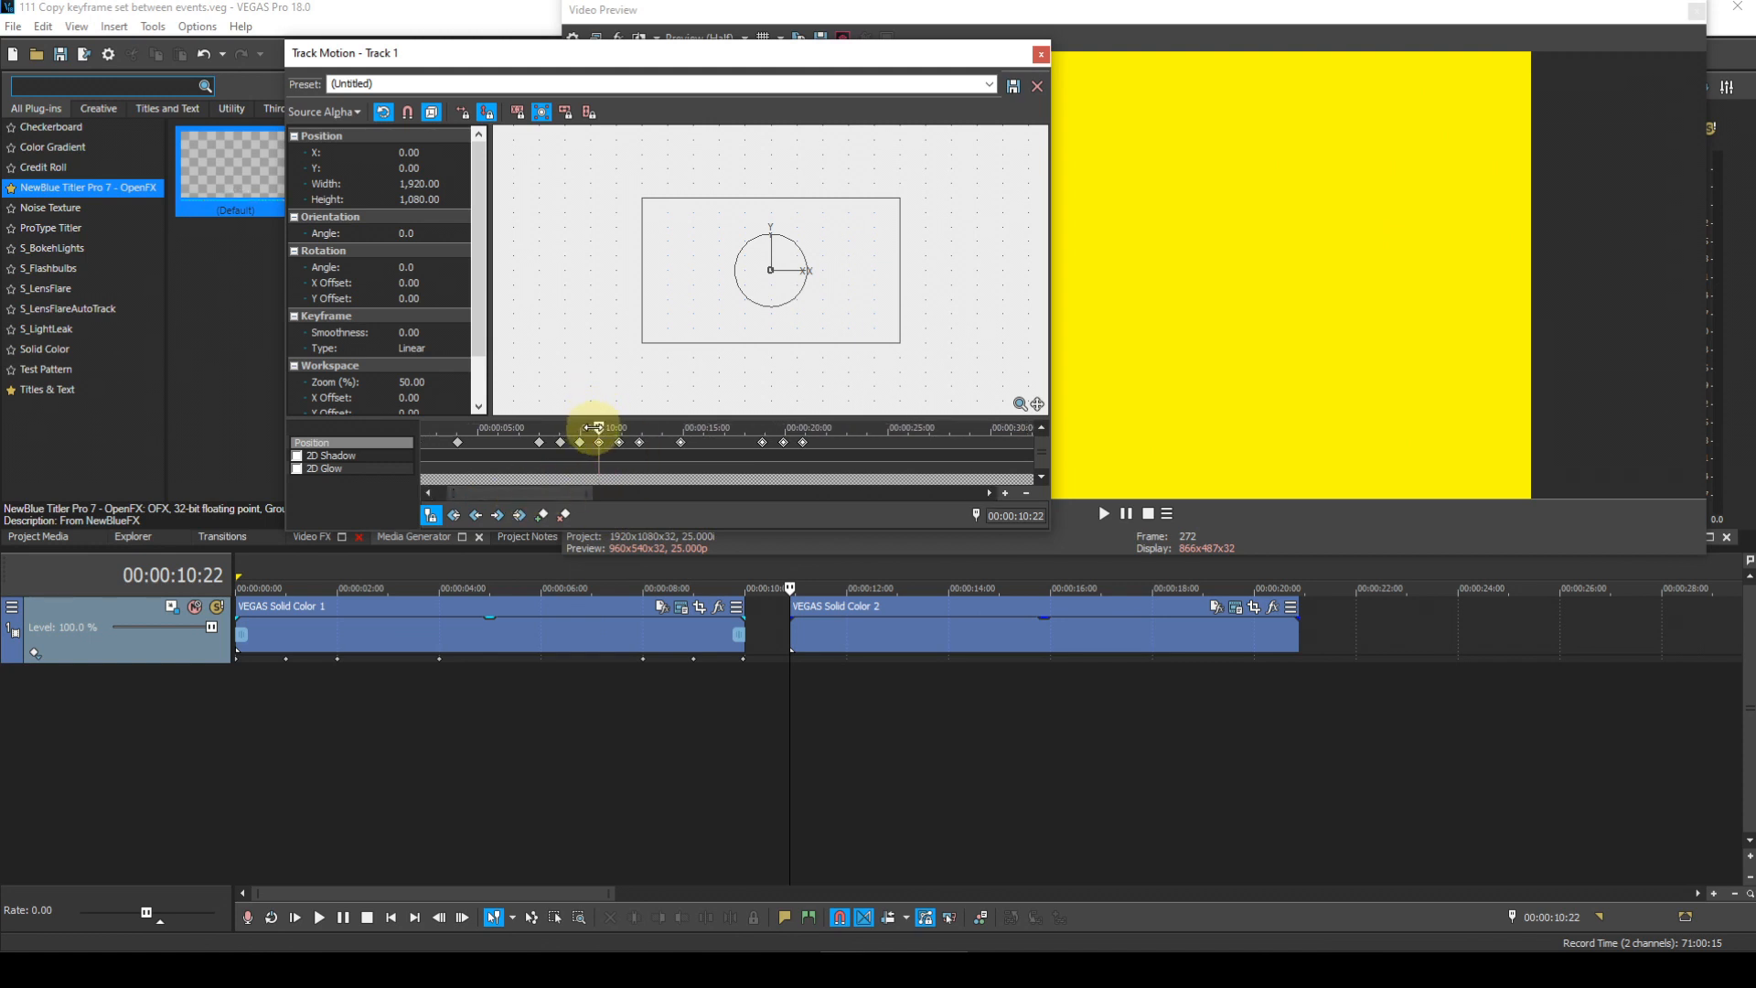
Step: Play back the second event from just before its start to check the pasted motion
{"action": "left_click_drag", "start_coordinate": [594, 427], "coordinate": [588, 428]}
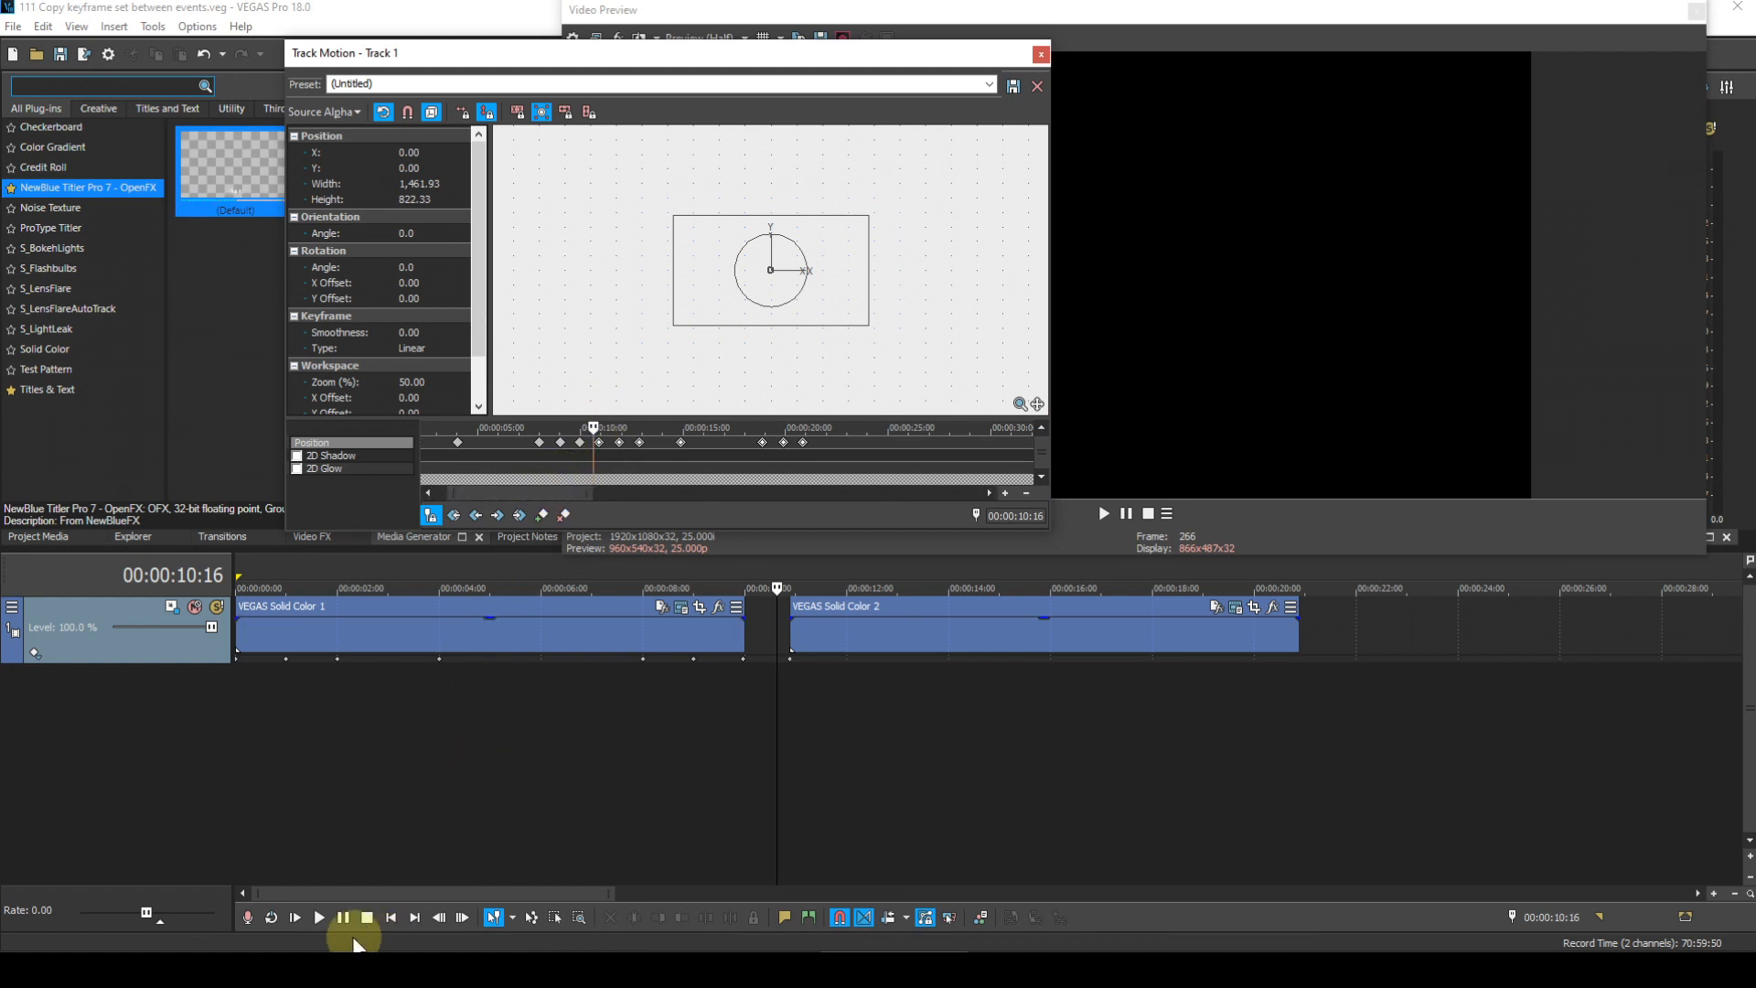
{"action": "left_click", "coordinate": [317, 917]}
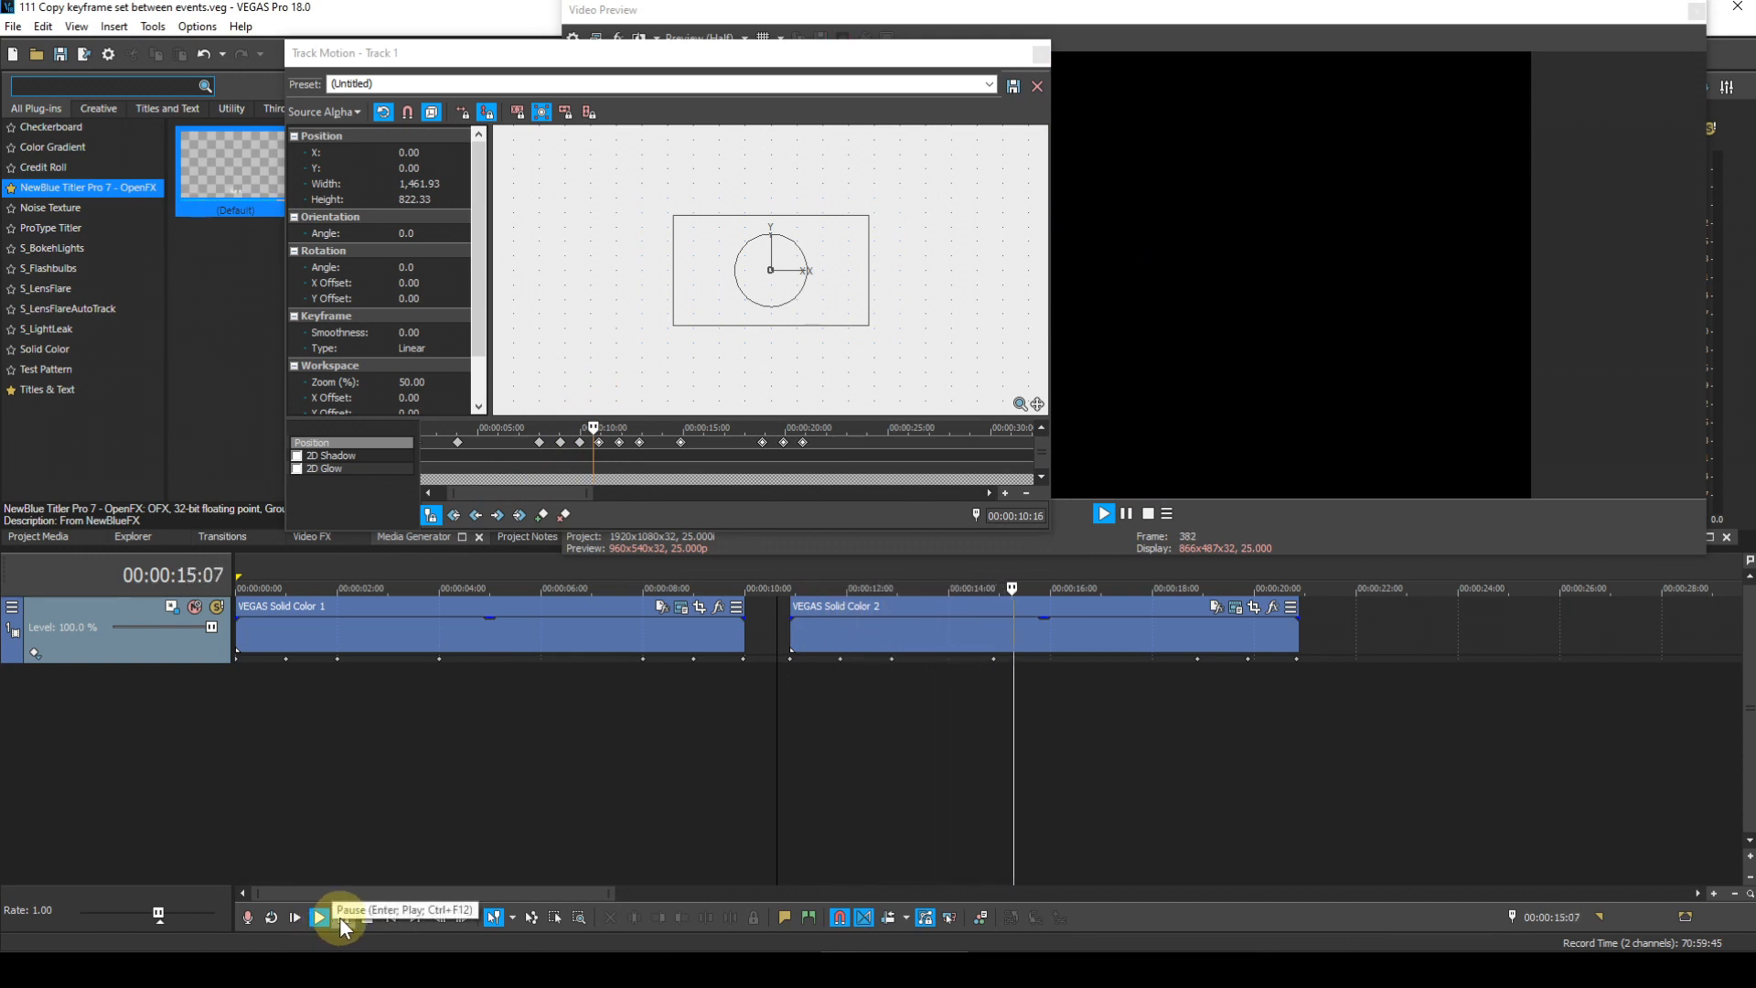
{"action": "left_click_drag", "start_coordinate": [875, 51], "coordinate": [601, 51]}
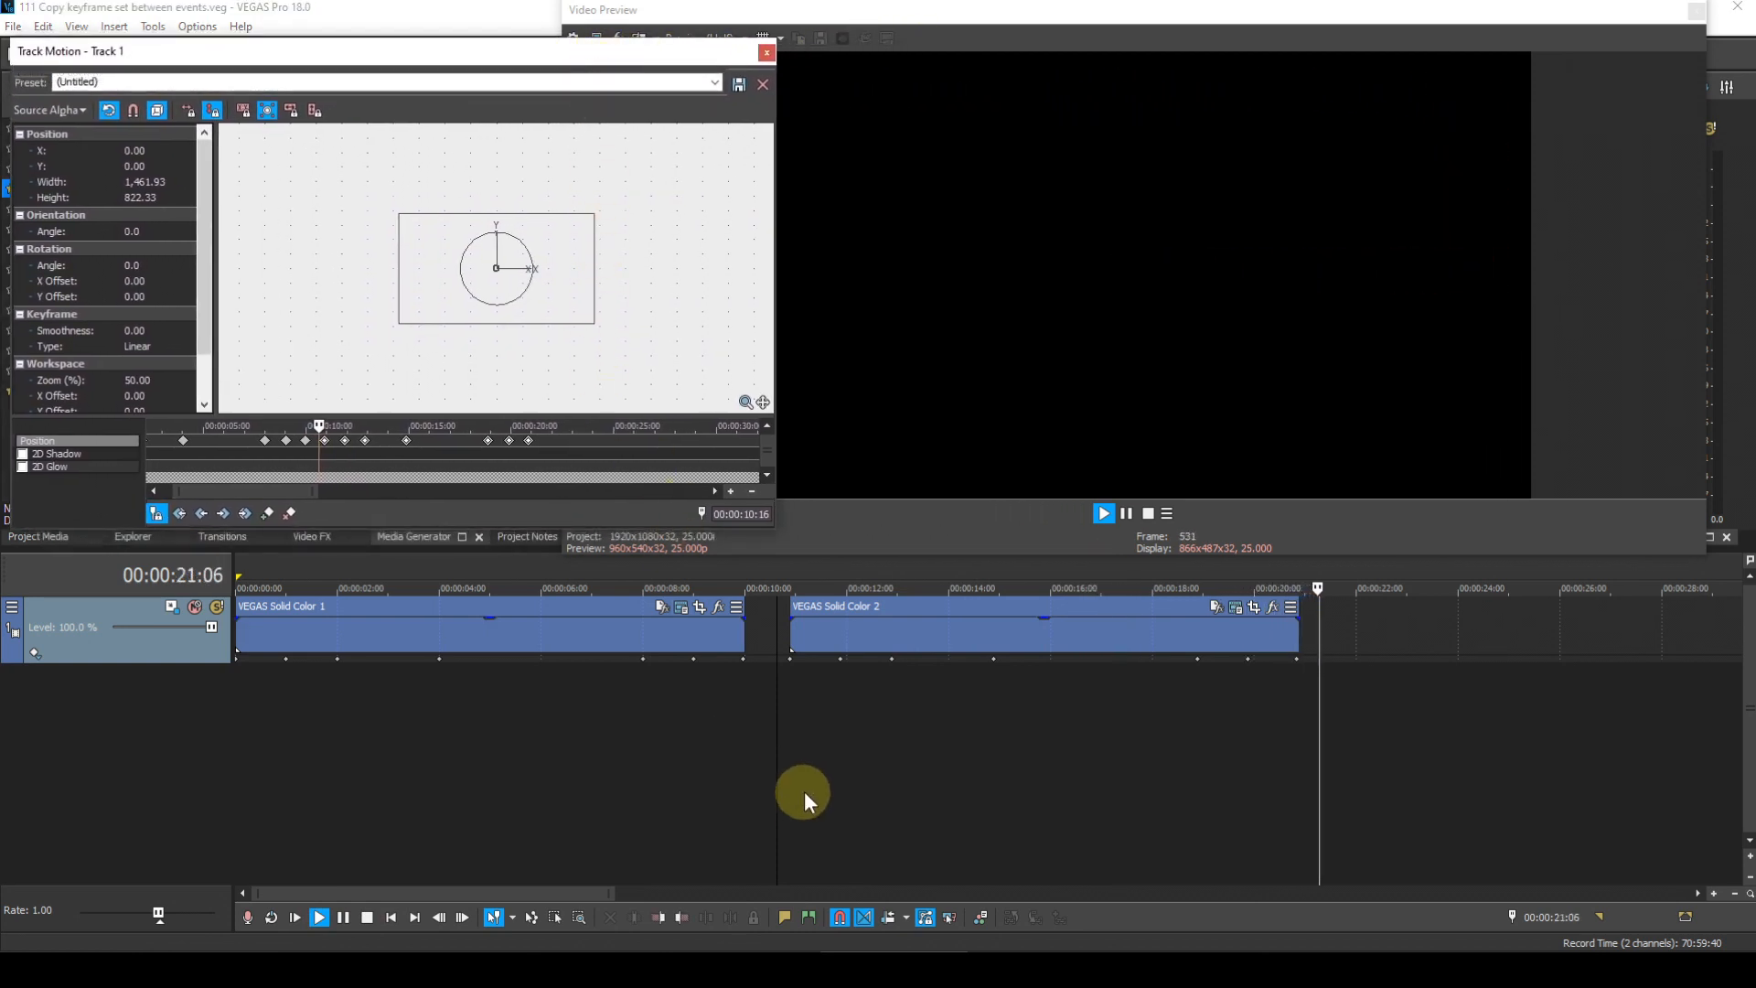
{"action": "left_click", "coordinate": [781, 668]}
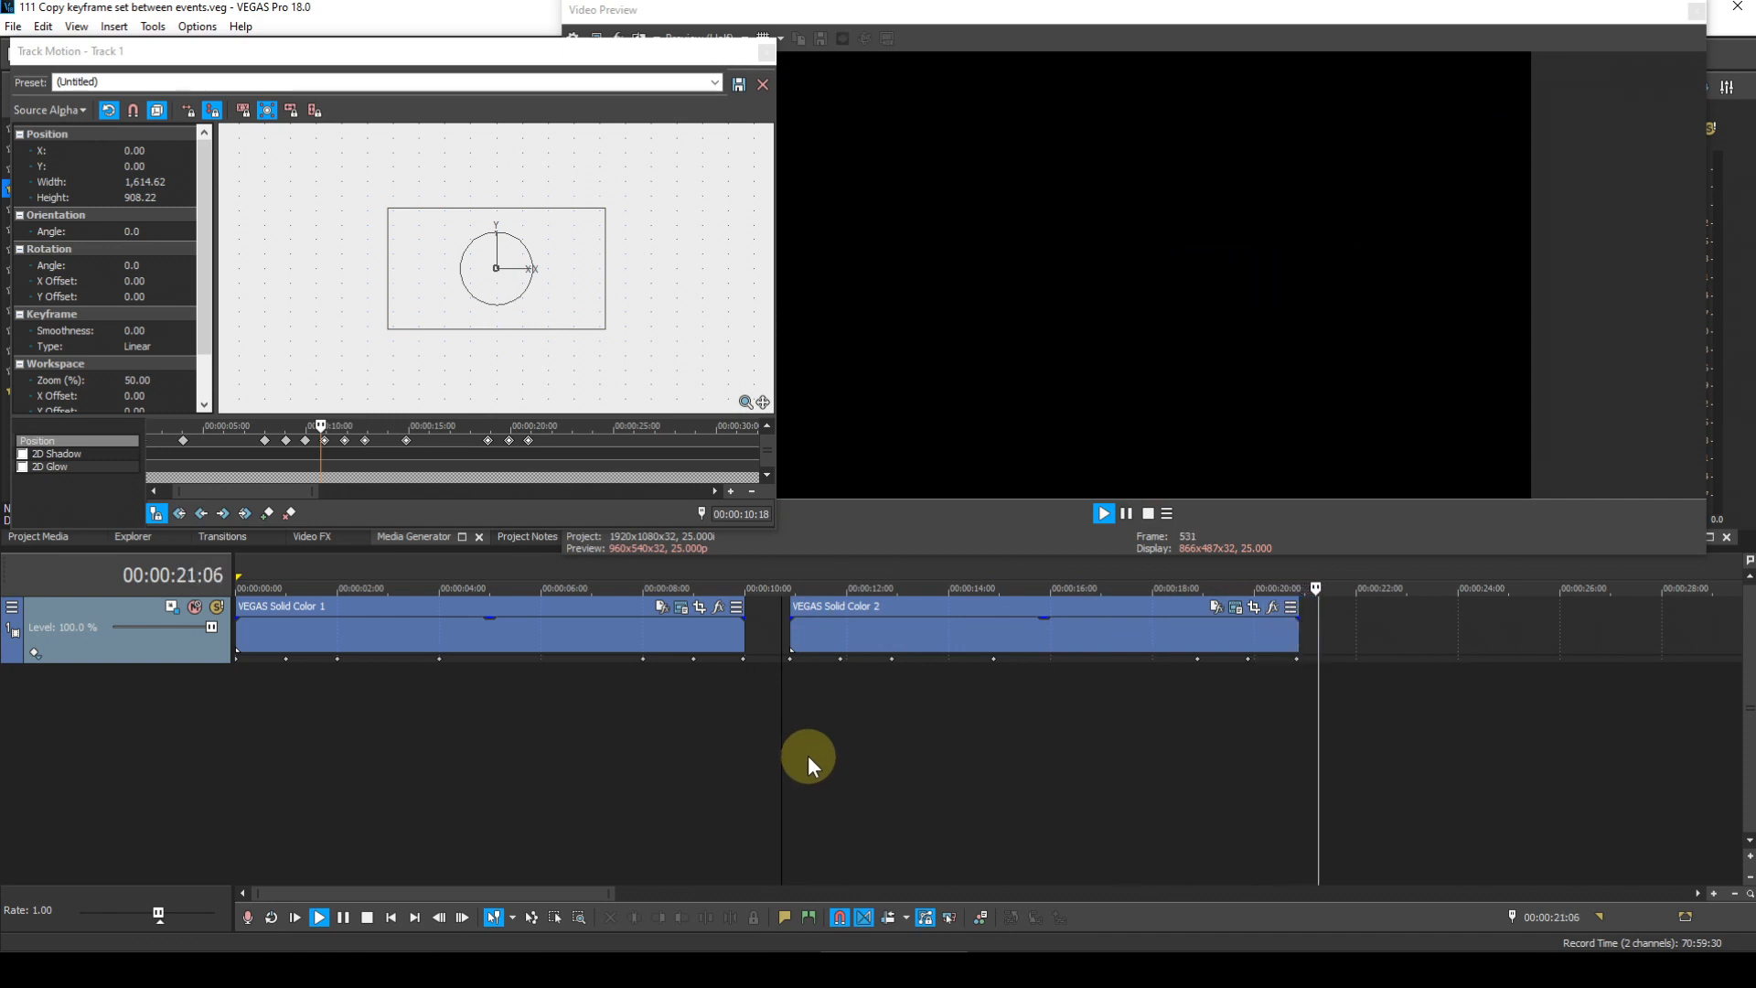
{"action": "key", "text": "Tab"}
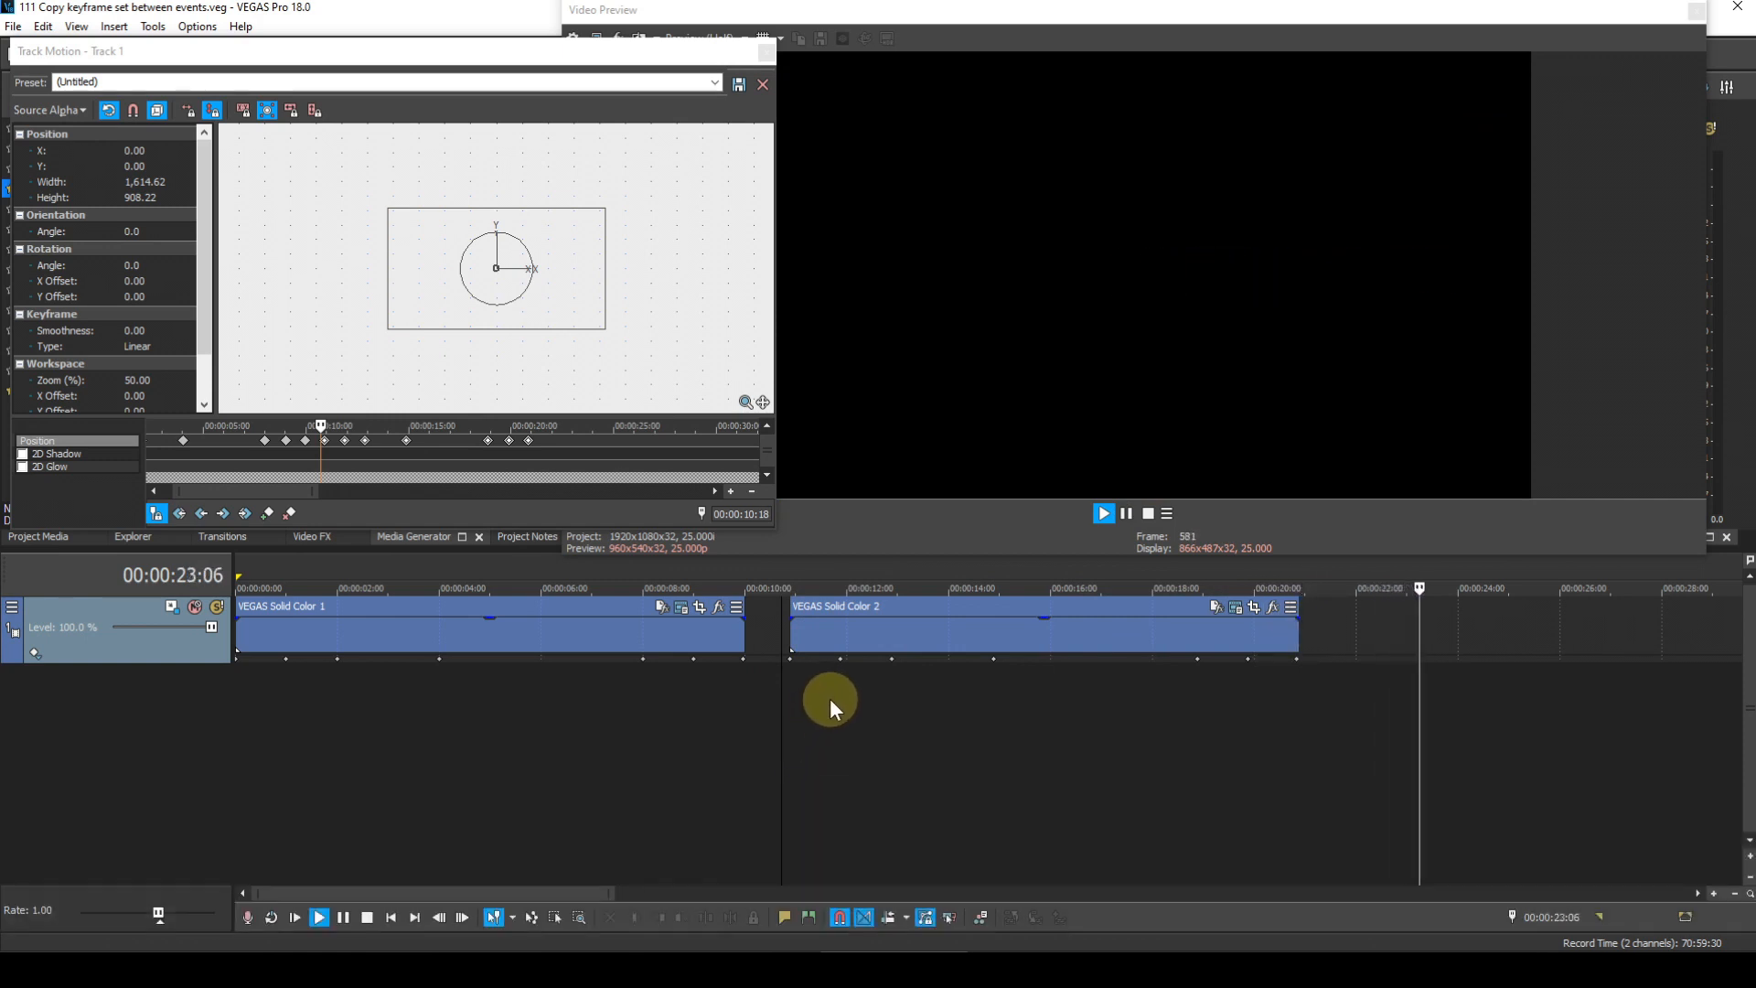
{"action": "key", "text": "space"}
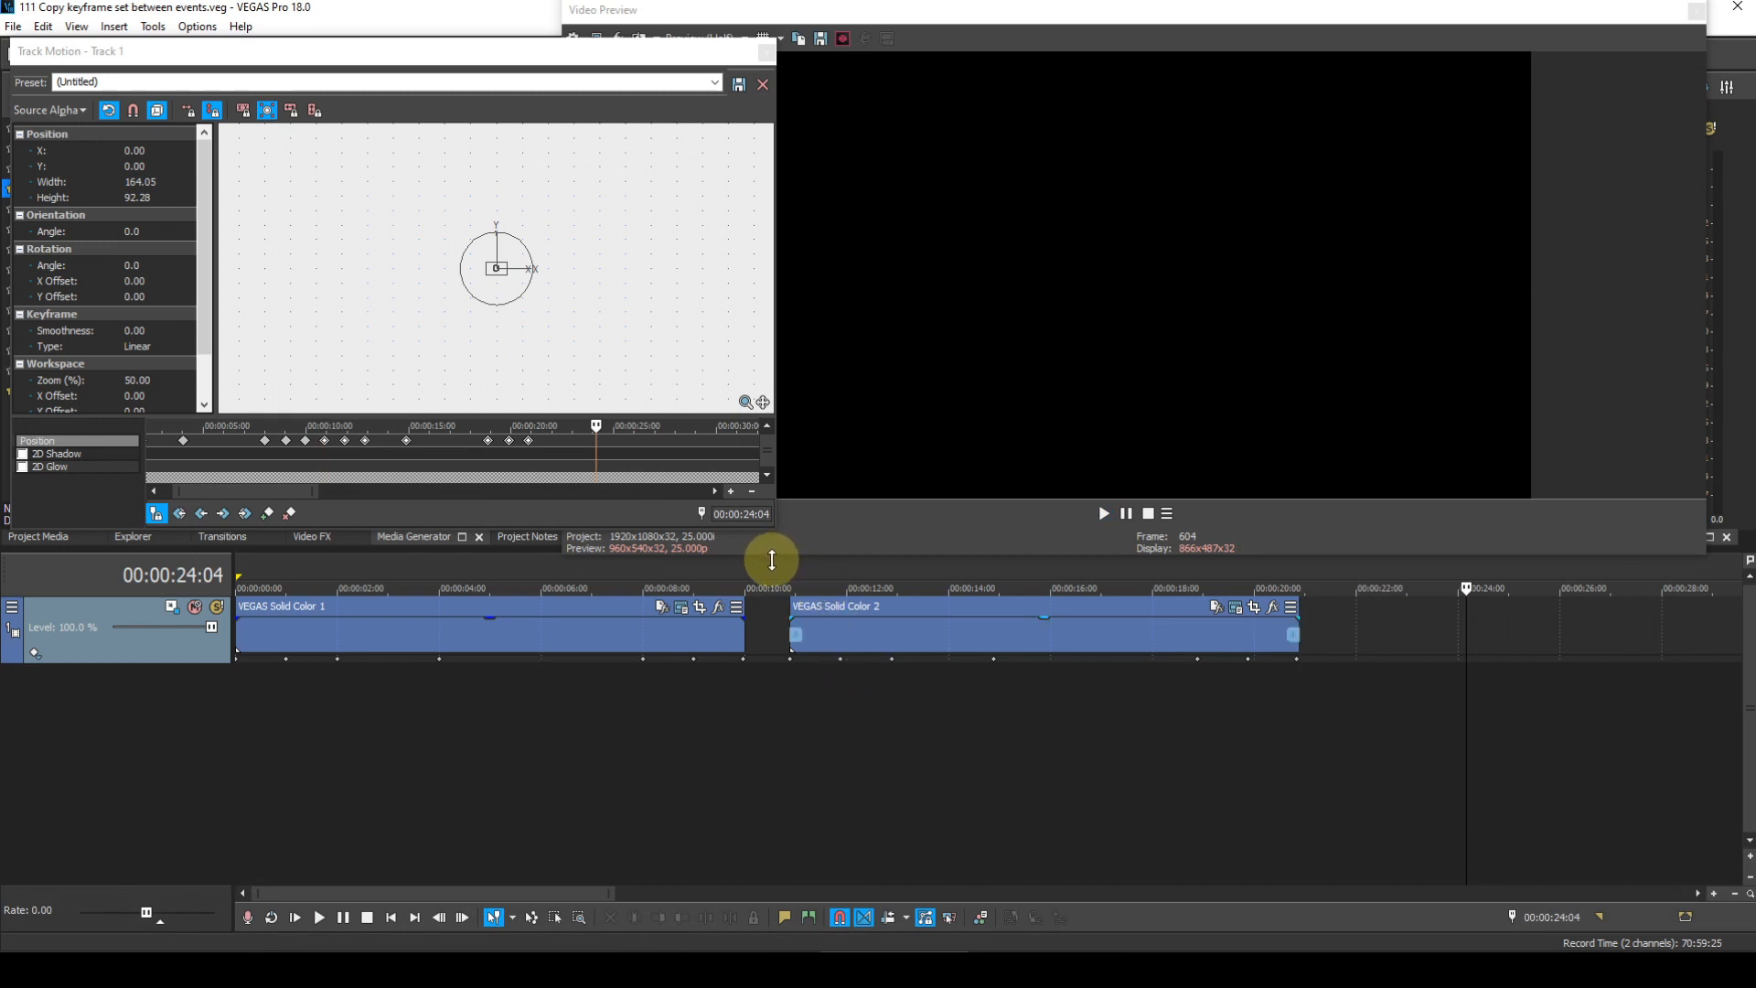
Step: Examine the keyframes around the first event's end at 00:00:10:00 up close, and close Track Motion
{"action": "left_click", "coordinate": [746, 686]}
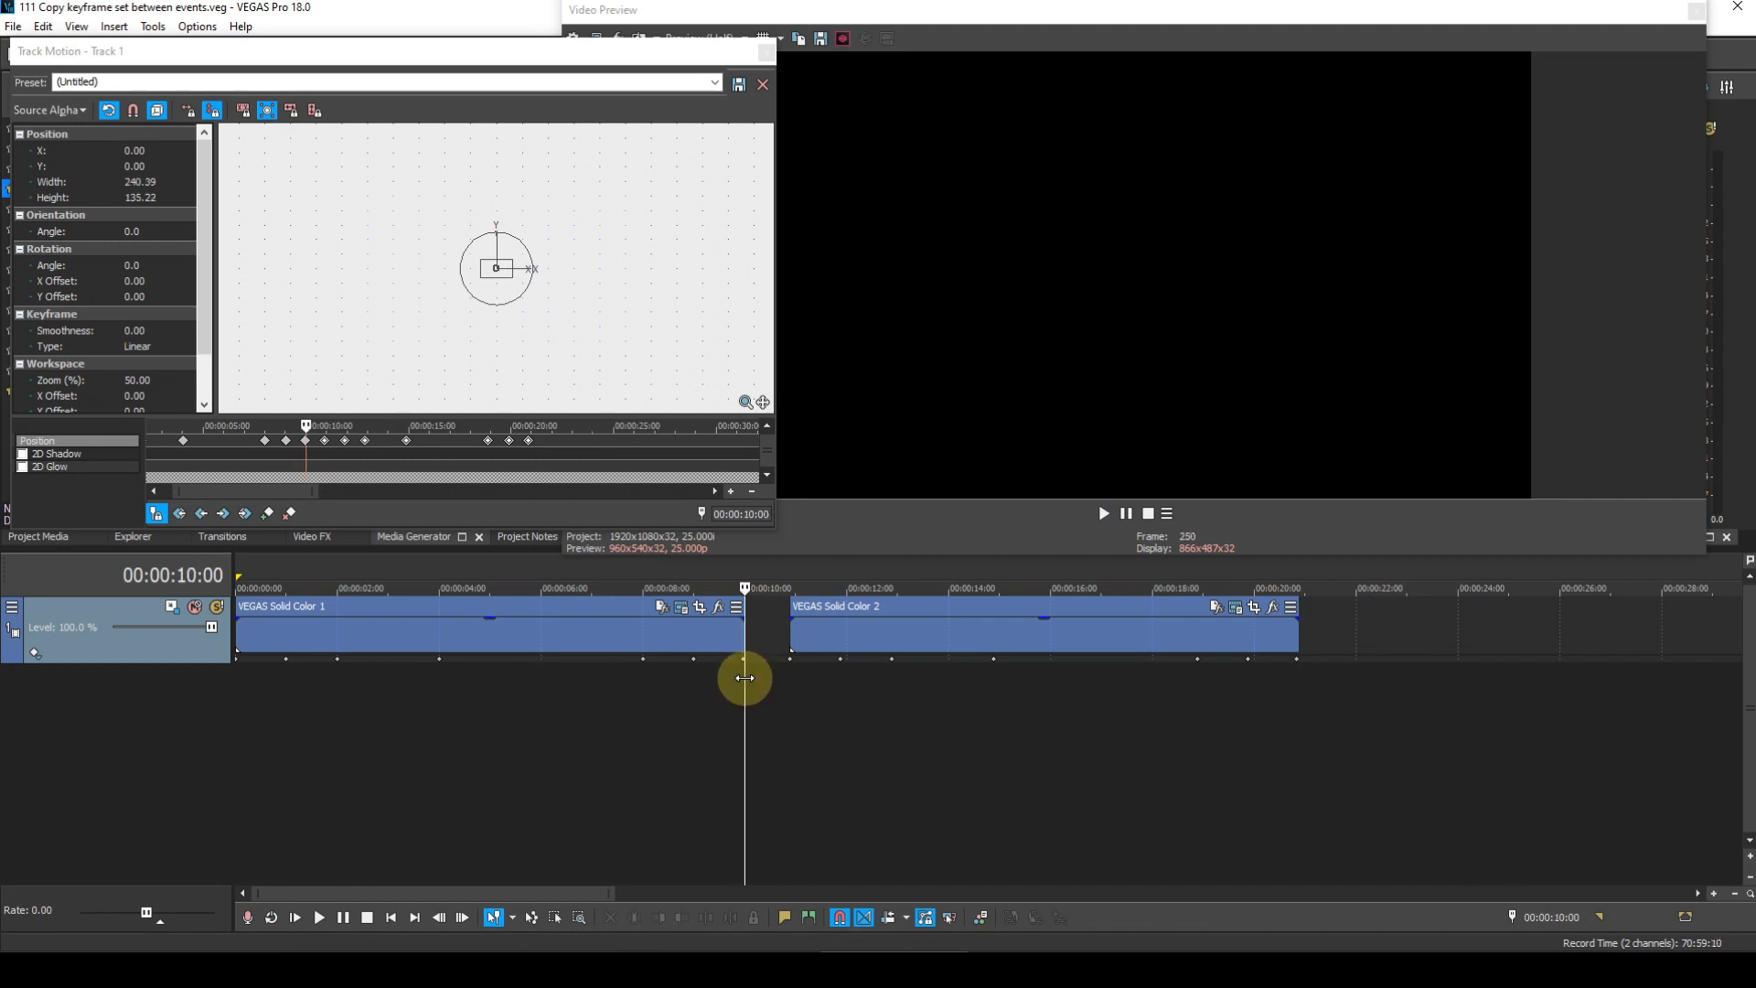
{"action": "scroll", "coordinate": [746, 681], "scroll_direction": "up", "scroll_amount": 2}
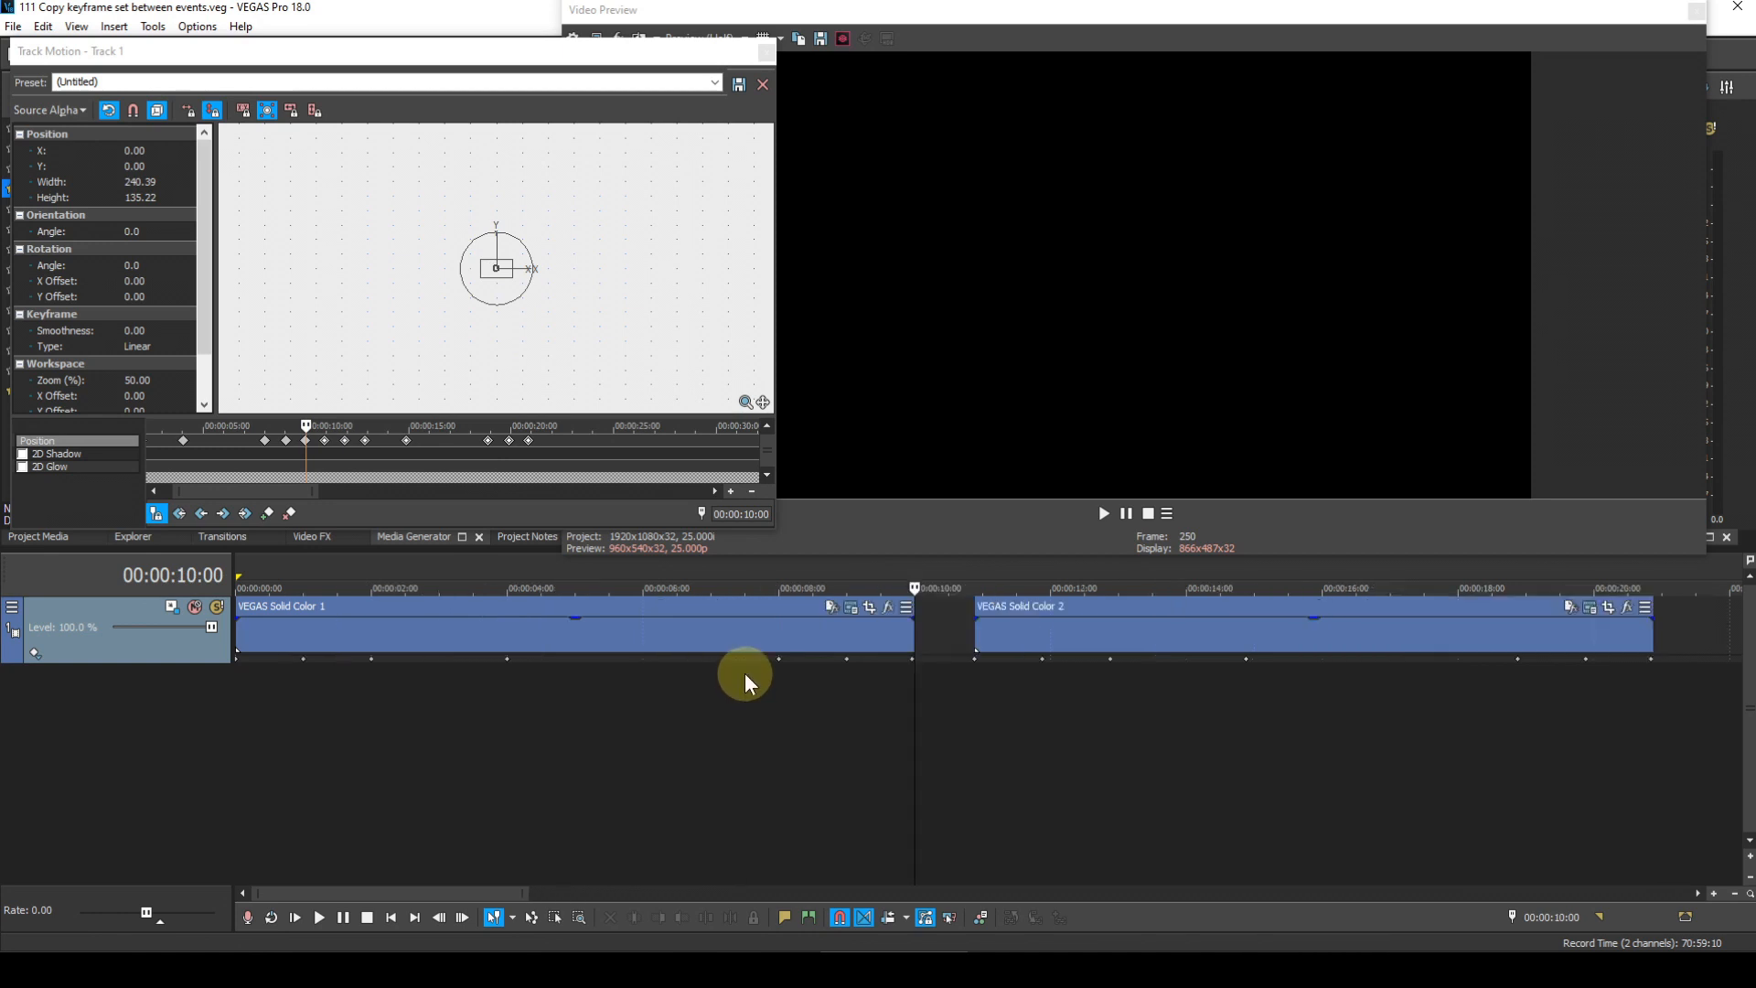
{"action": "scroll", "coordinate": [746, 682], "scroll_direction": "up", "scroll_amount": 2}
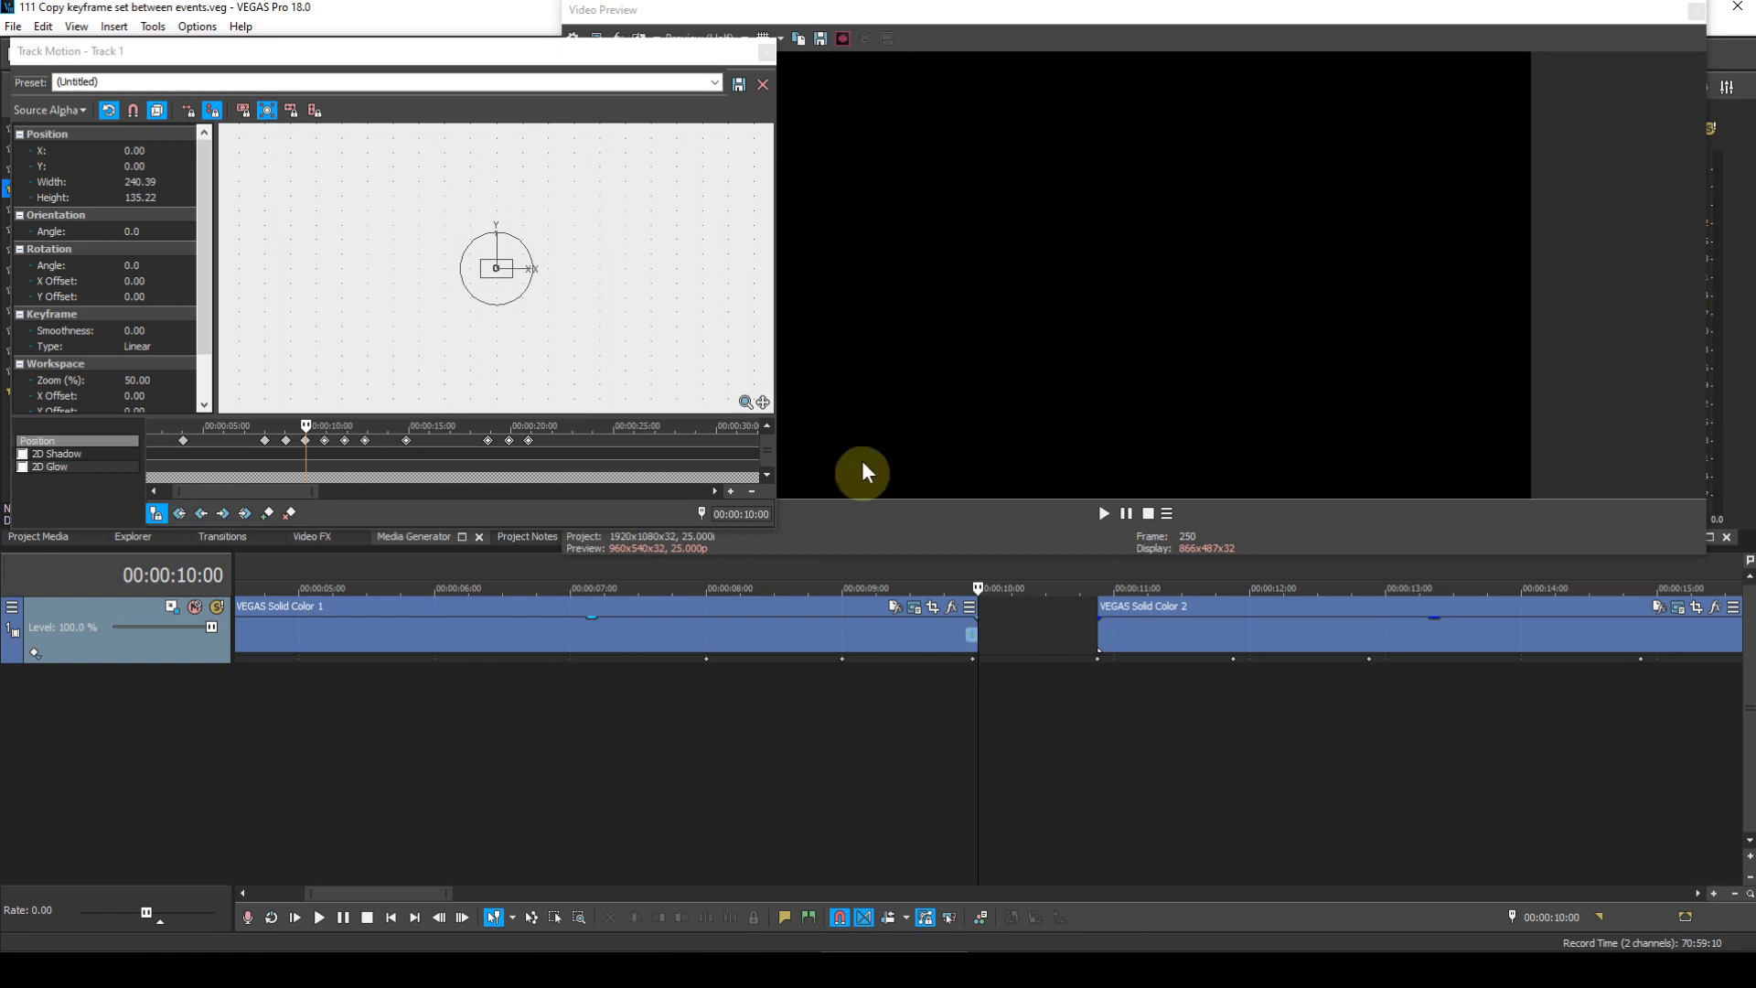
{"action": "left_click", "coordinate": [766, 51]}
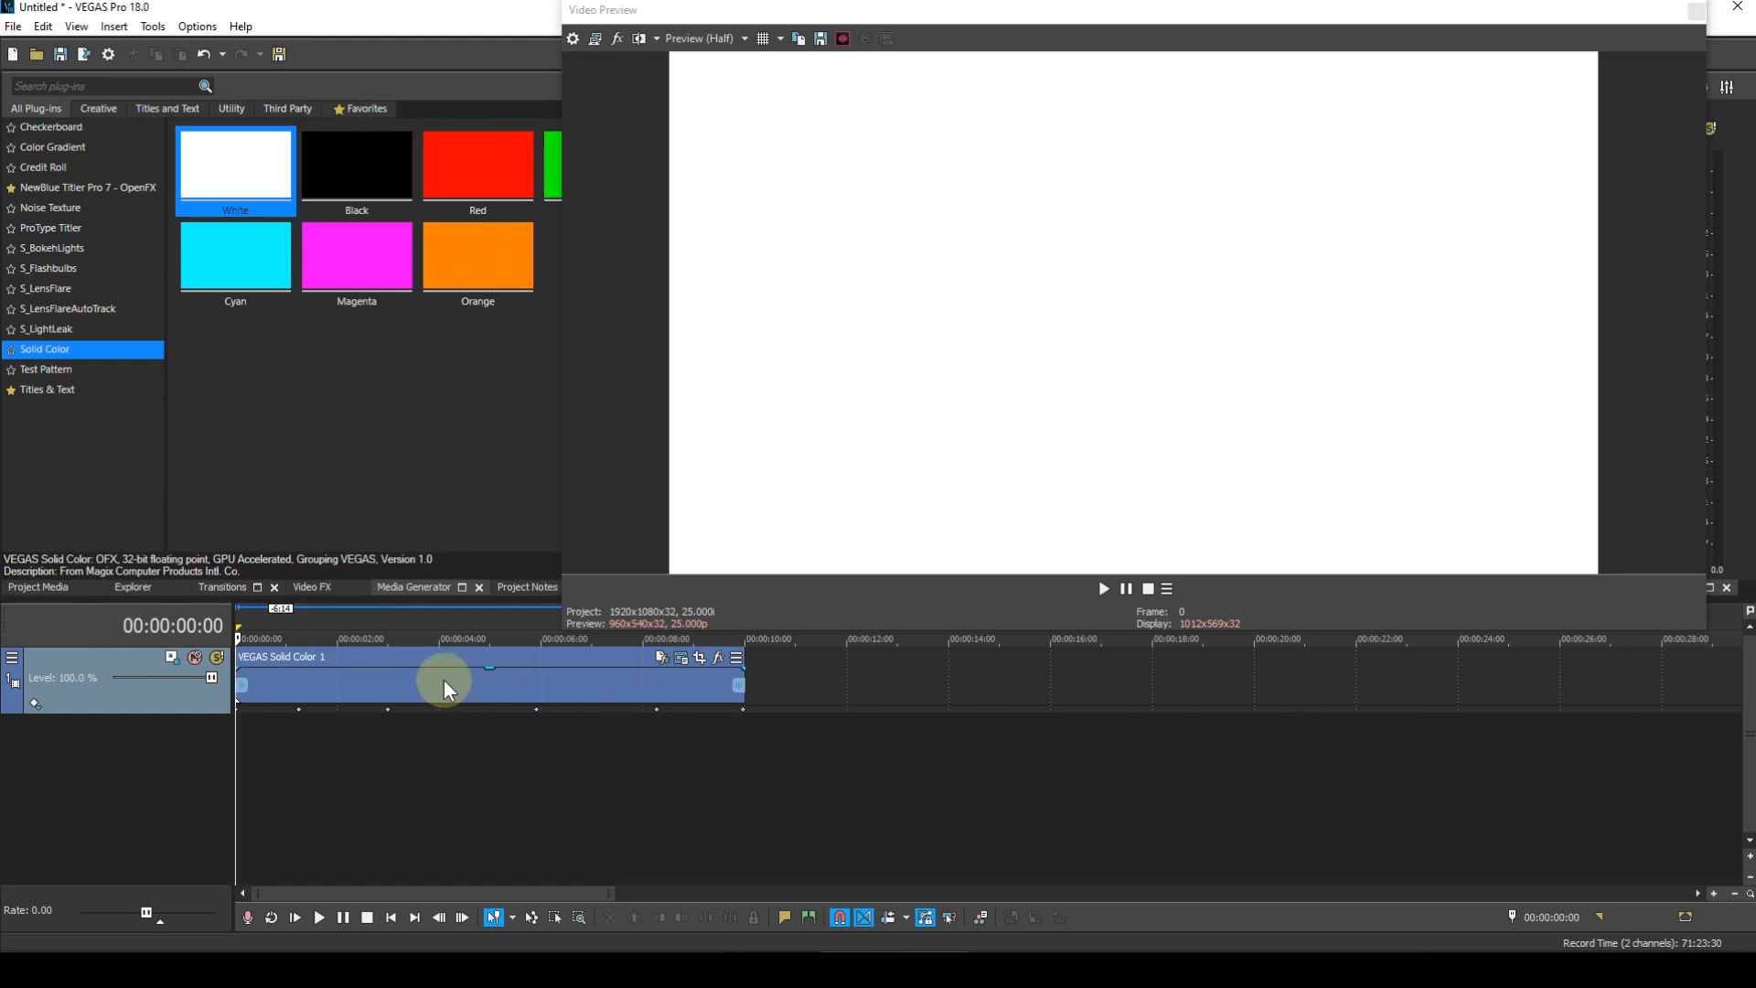
Step: Test playback with the white solid color event shifted about 4.5 seconds later, and return it to the timeline start
{"action": "left_click_drag", "start_coordinate": [447, 688], "coordinate": [682, 684]}
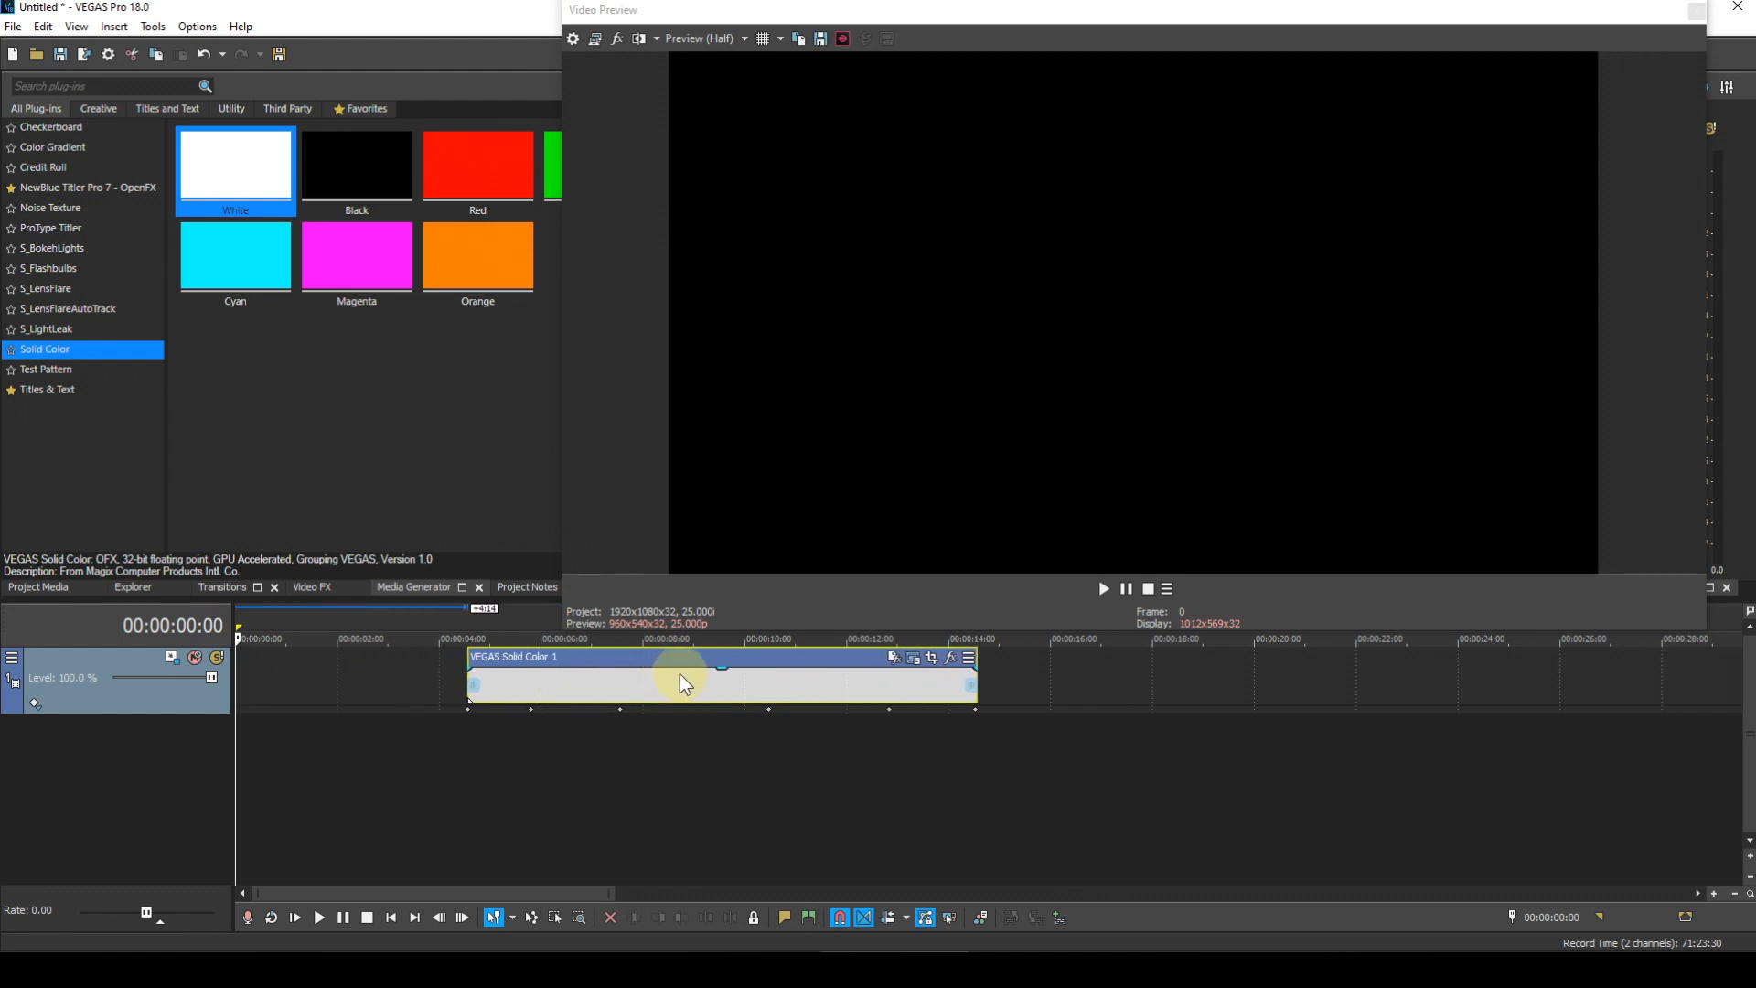
{"action": "left_click", "coordinate": [467, 748]}
{"action": "key", "text": "space"}
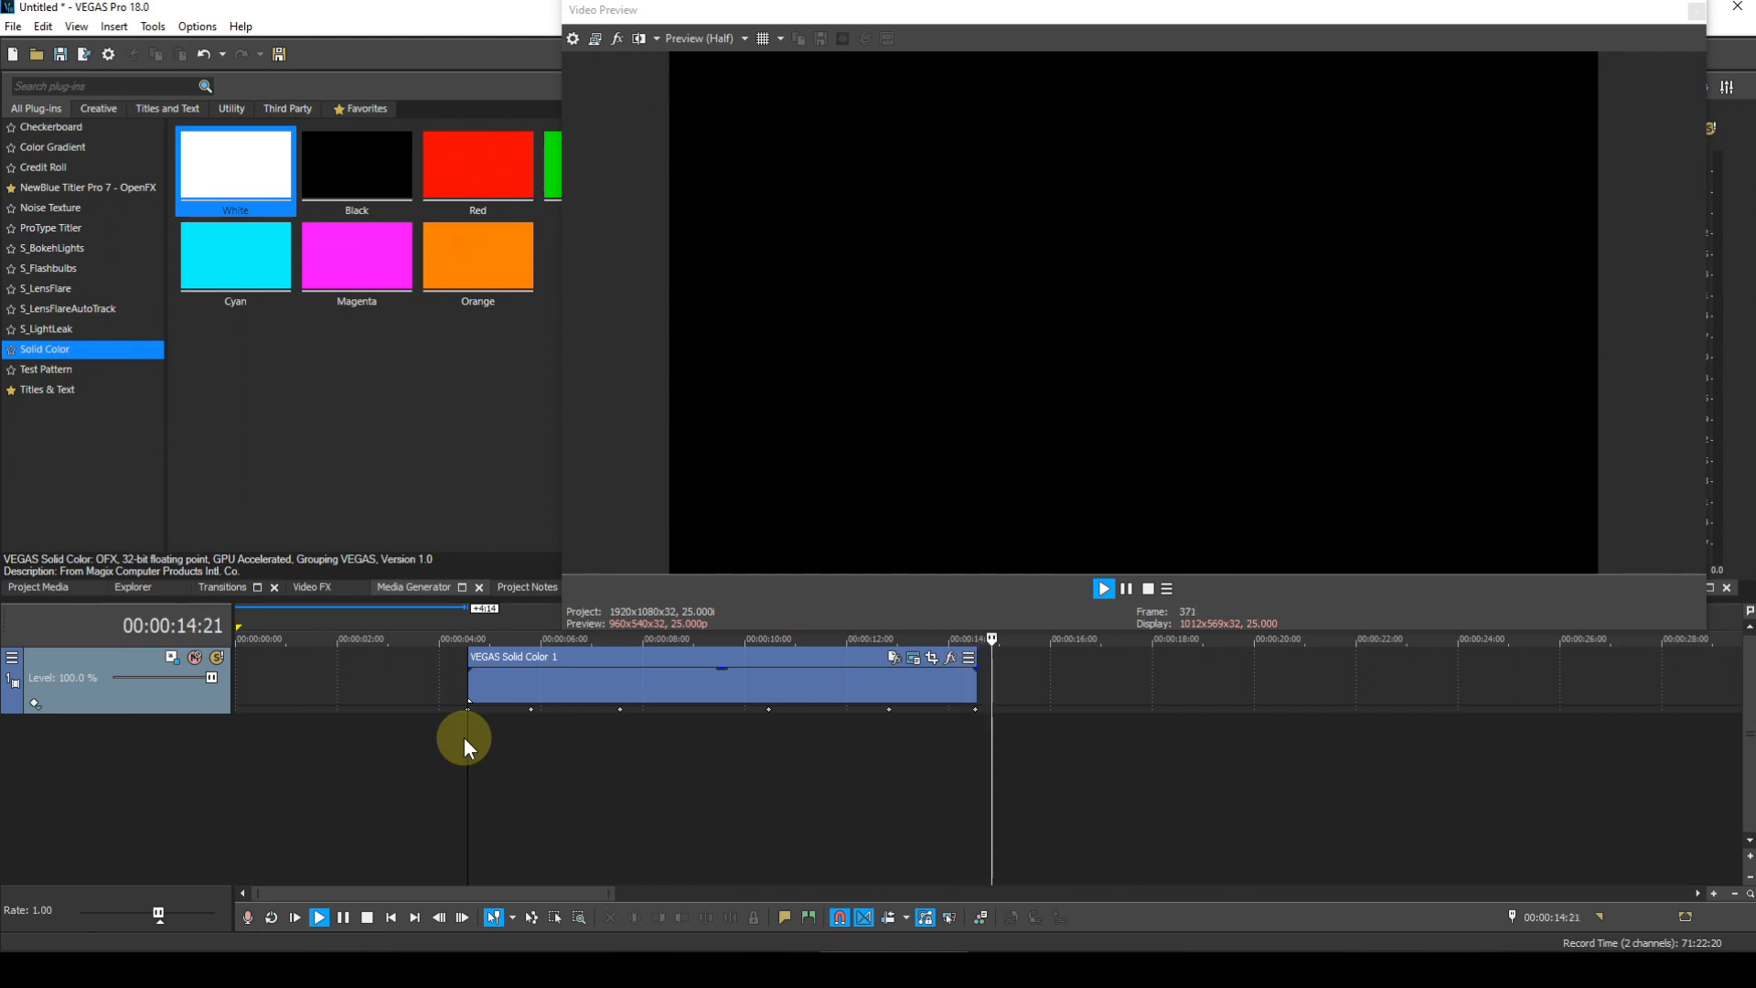
{"action": "key", "text": "space"}
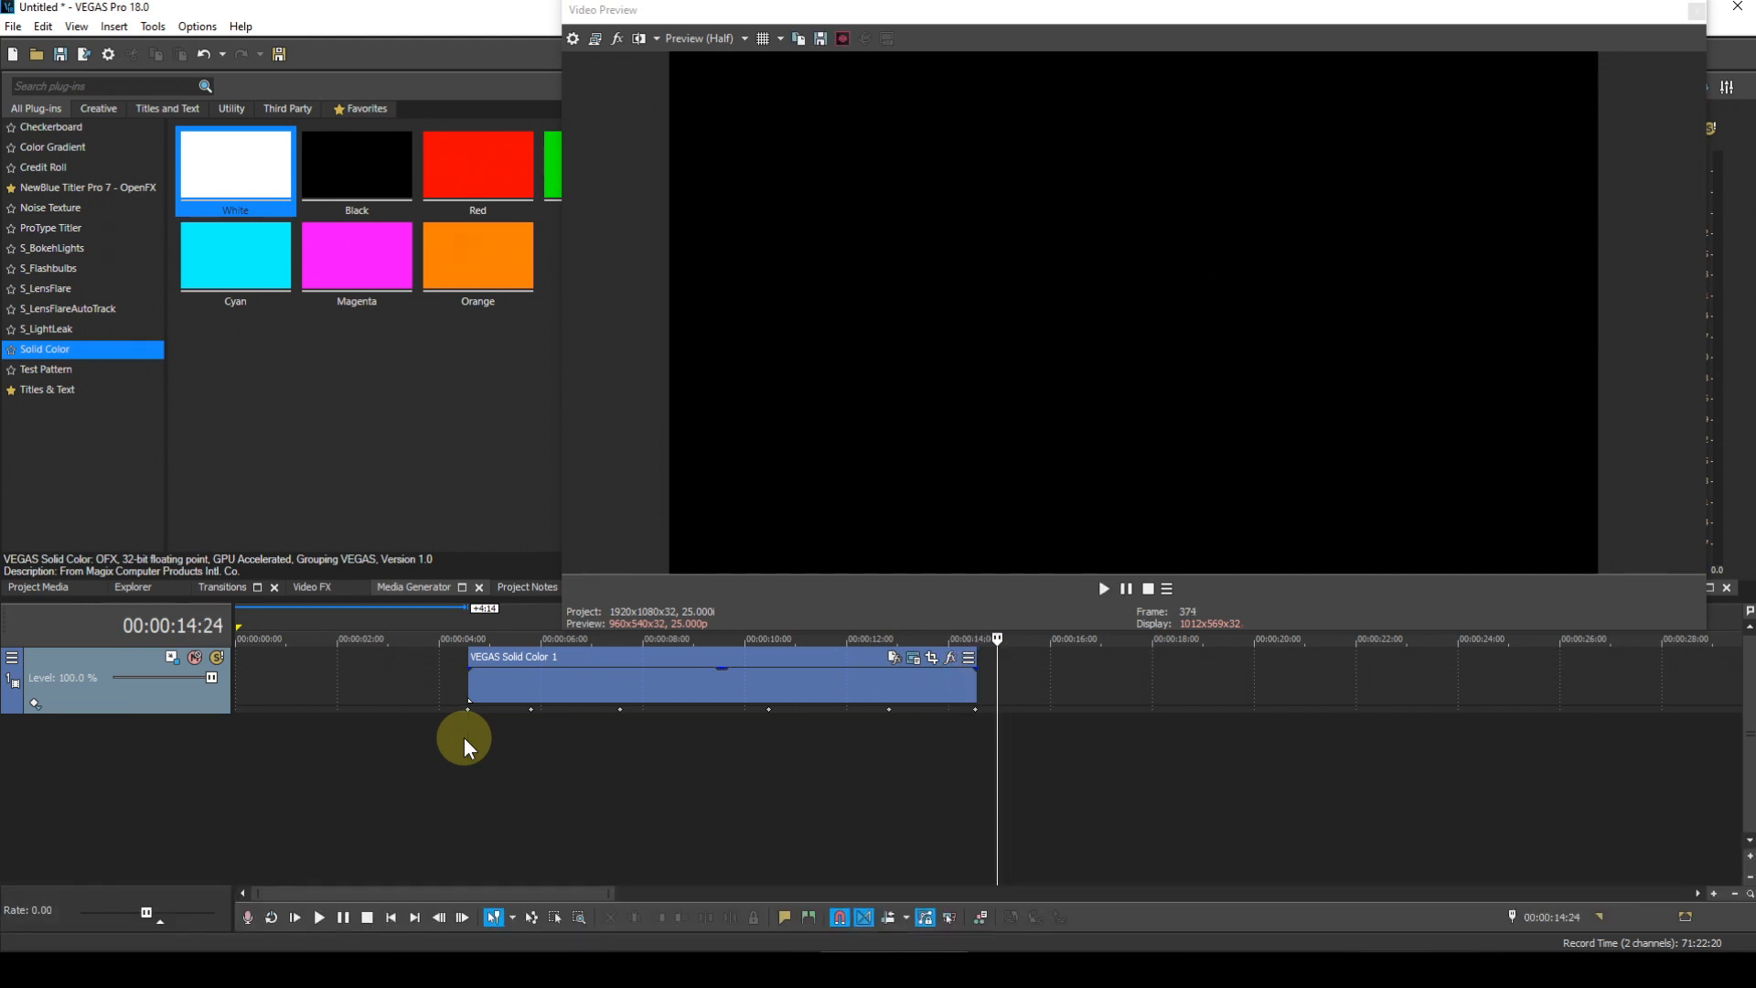
{"action": "left_click_drag", "start_coordinate": [546, 684], "coordinate": [315, 700]}
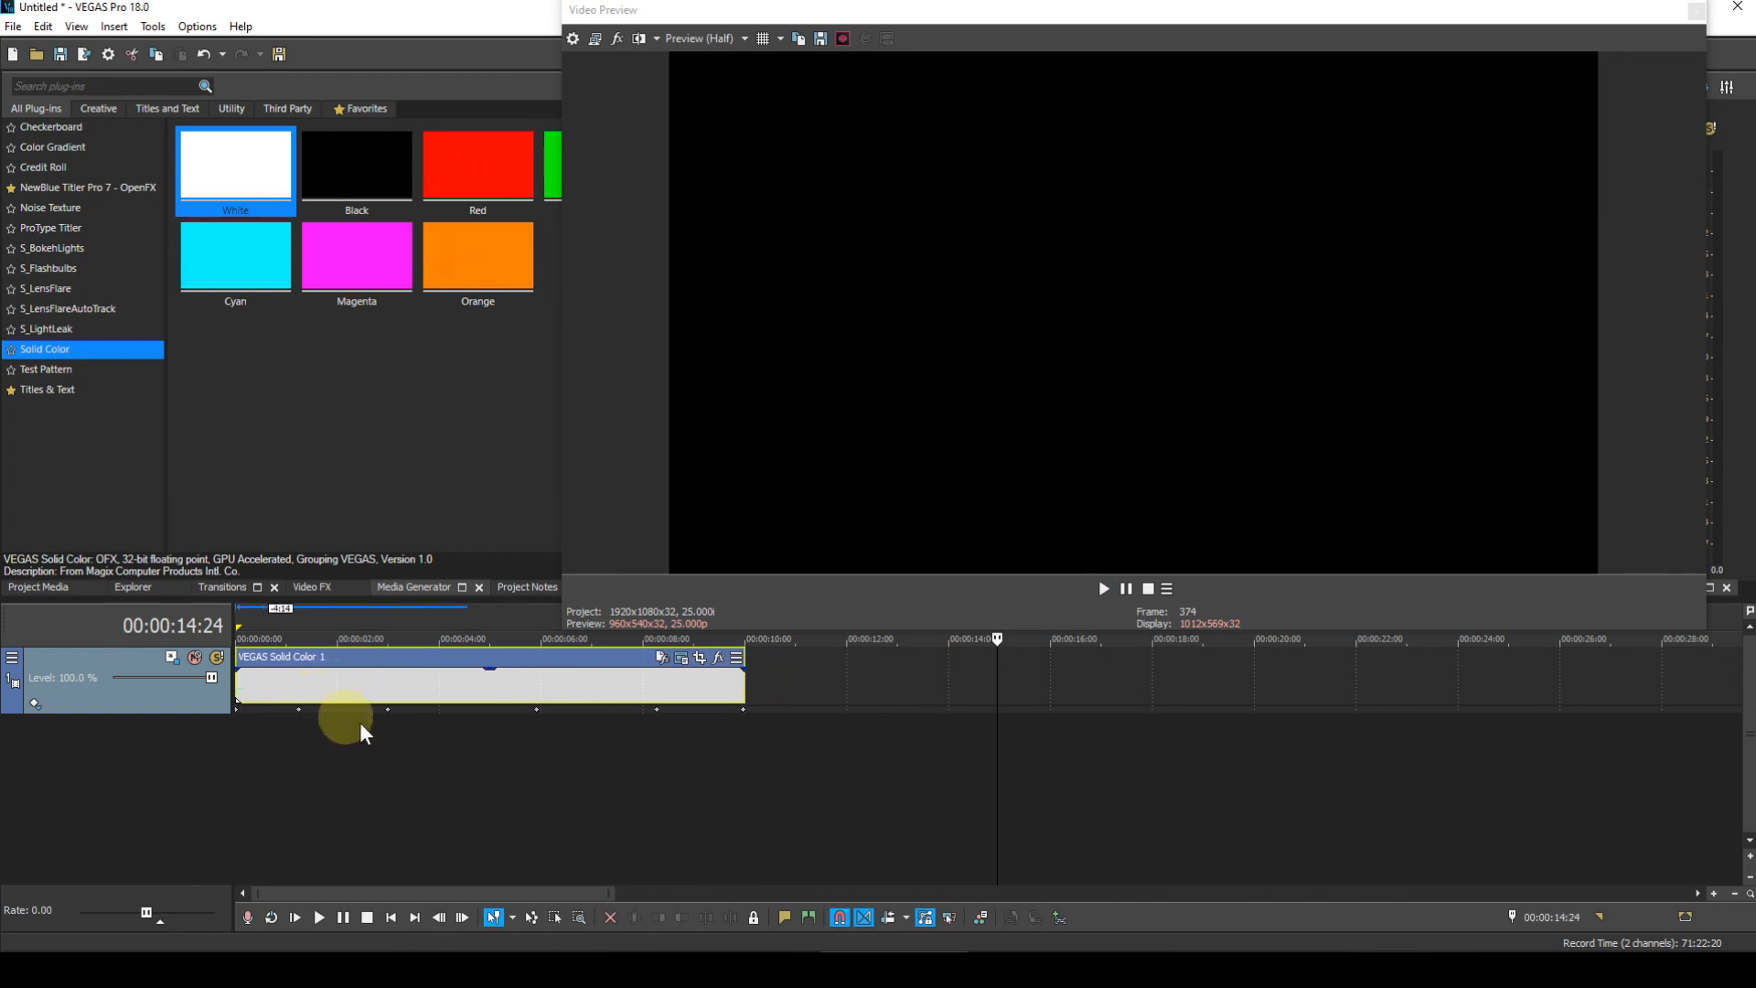
Step: Move the event's last keyframe exactly onto the event's end edge, and shift the event about 11 seconds later
{"action": "left_click", "coordinate": [728, 748]}
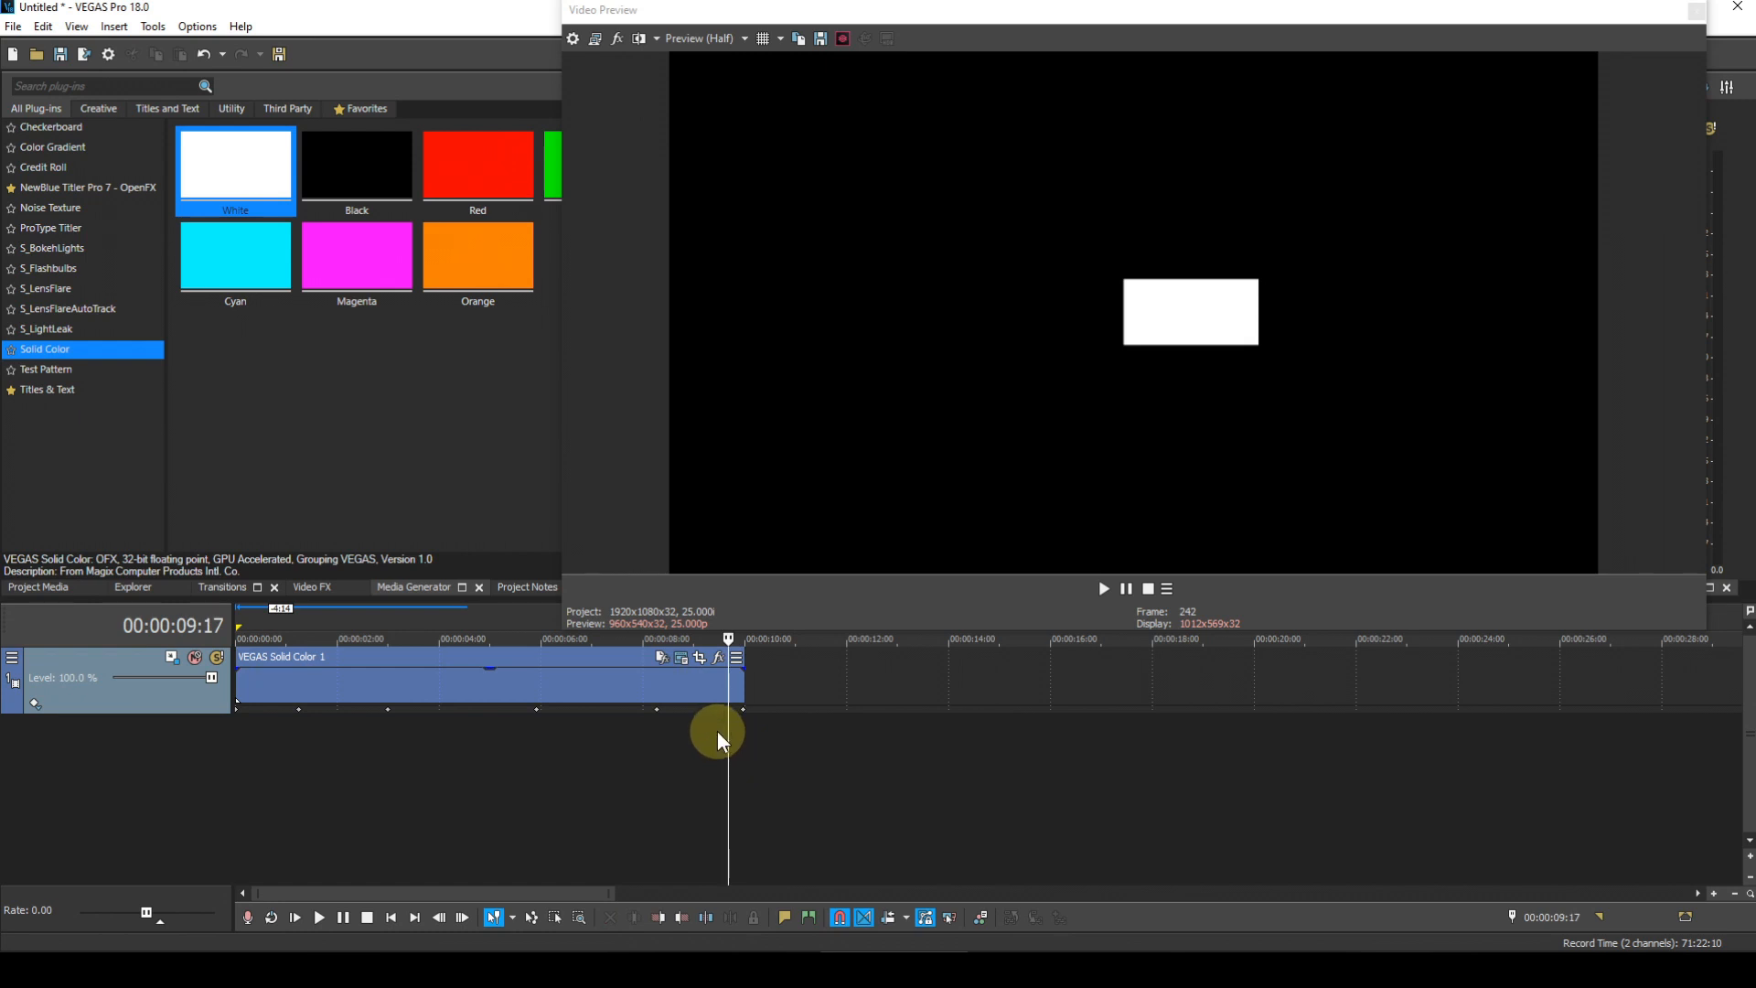
{"action": "scroll", "coordinate": [717, 732], "scroll_direction": "up", "scroll_amount": 5}
{"action": "scroll", "coordinate": [715, 728], "scroll_direction": "up", "scroll_amount": 1}
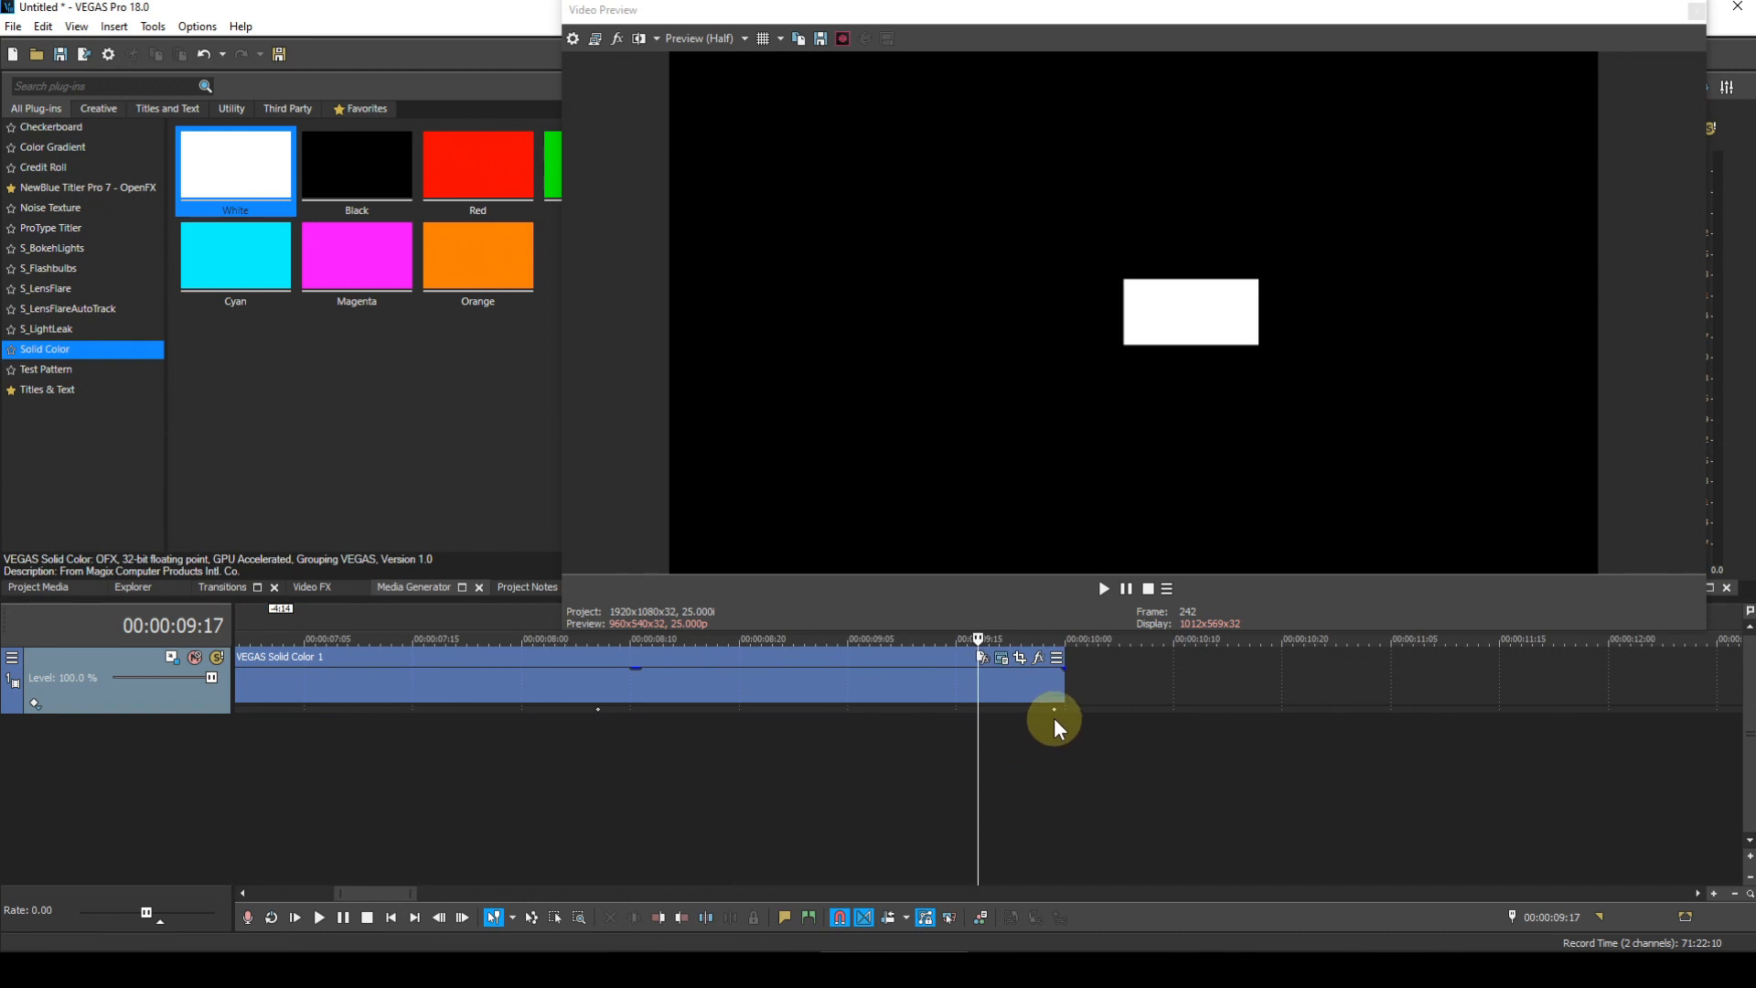
{"action": "left_click_drag", "start_coordinate": [1057, 714], "coordinate": [1065, 713]}
{"action": "scroll", "coordinate": [834, 822], "scroll_direction": "down", "scroll_amount": 4}
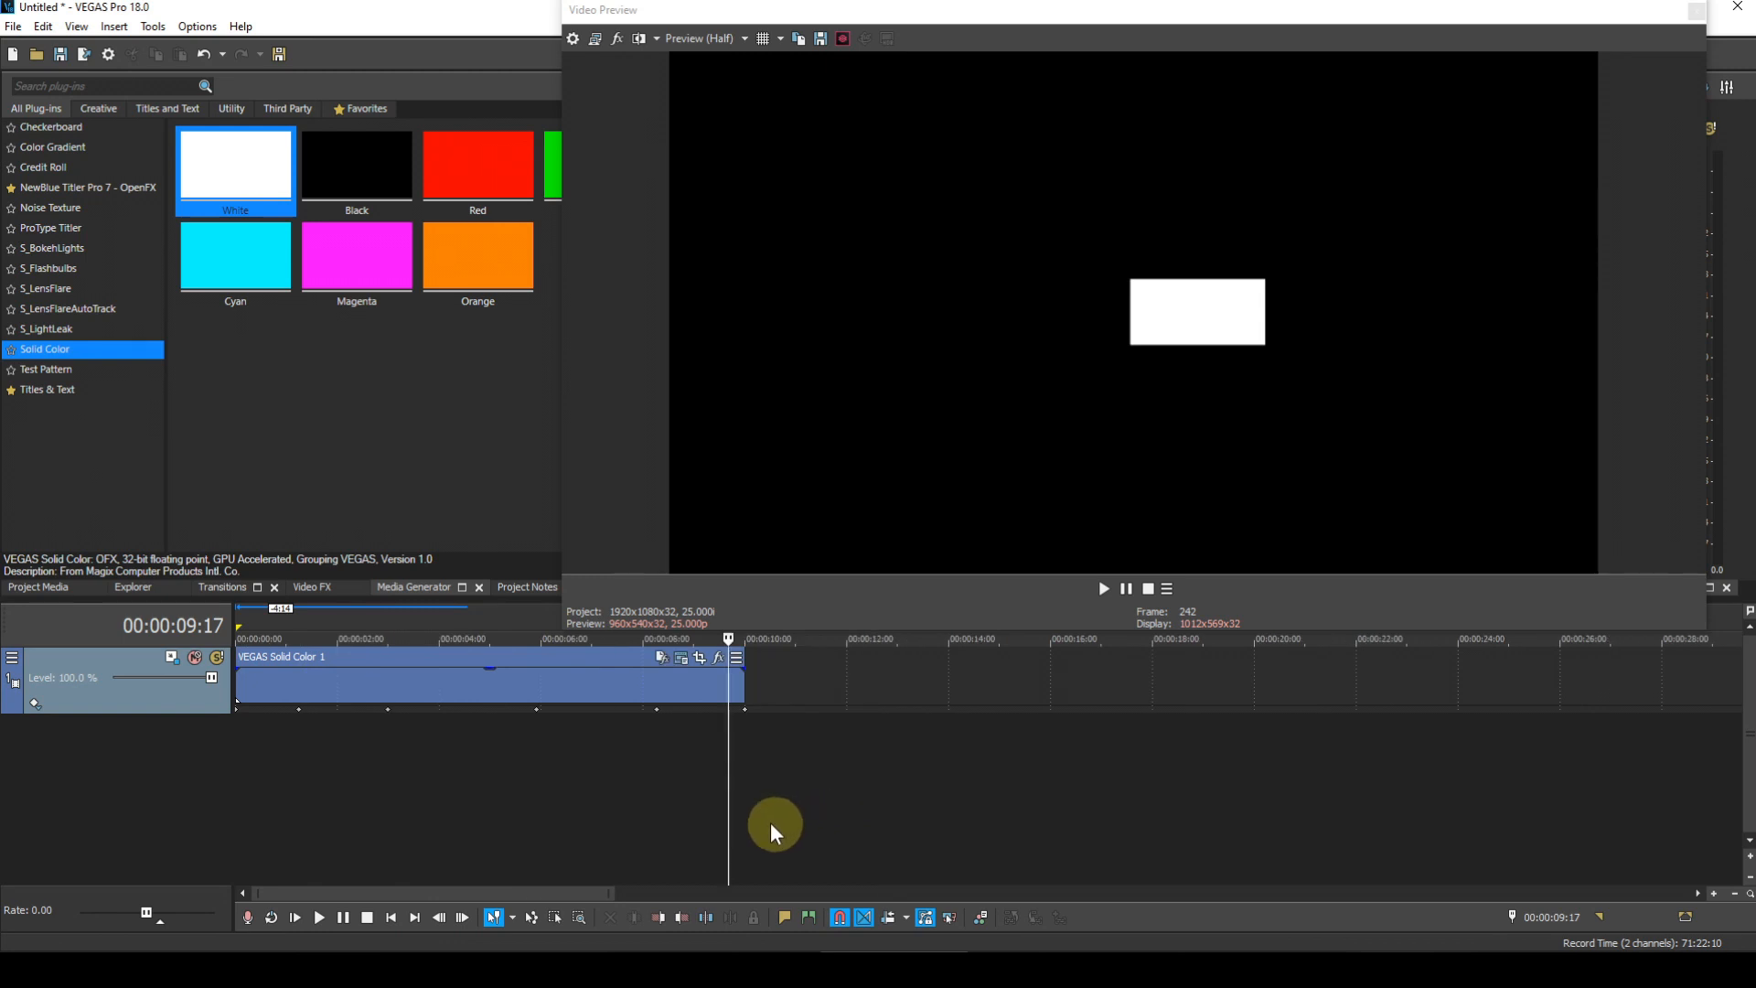
{"action": "left_click_drag", "start_coordinate": [585, 687], "coordinate": [1154, 690]}
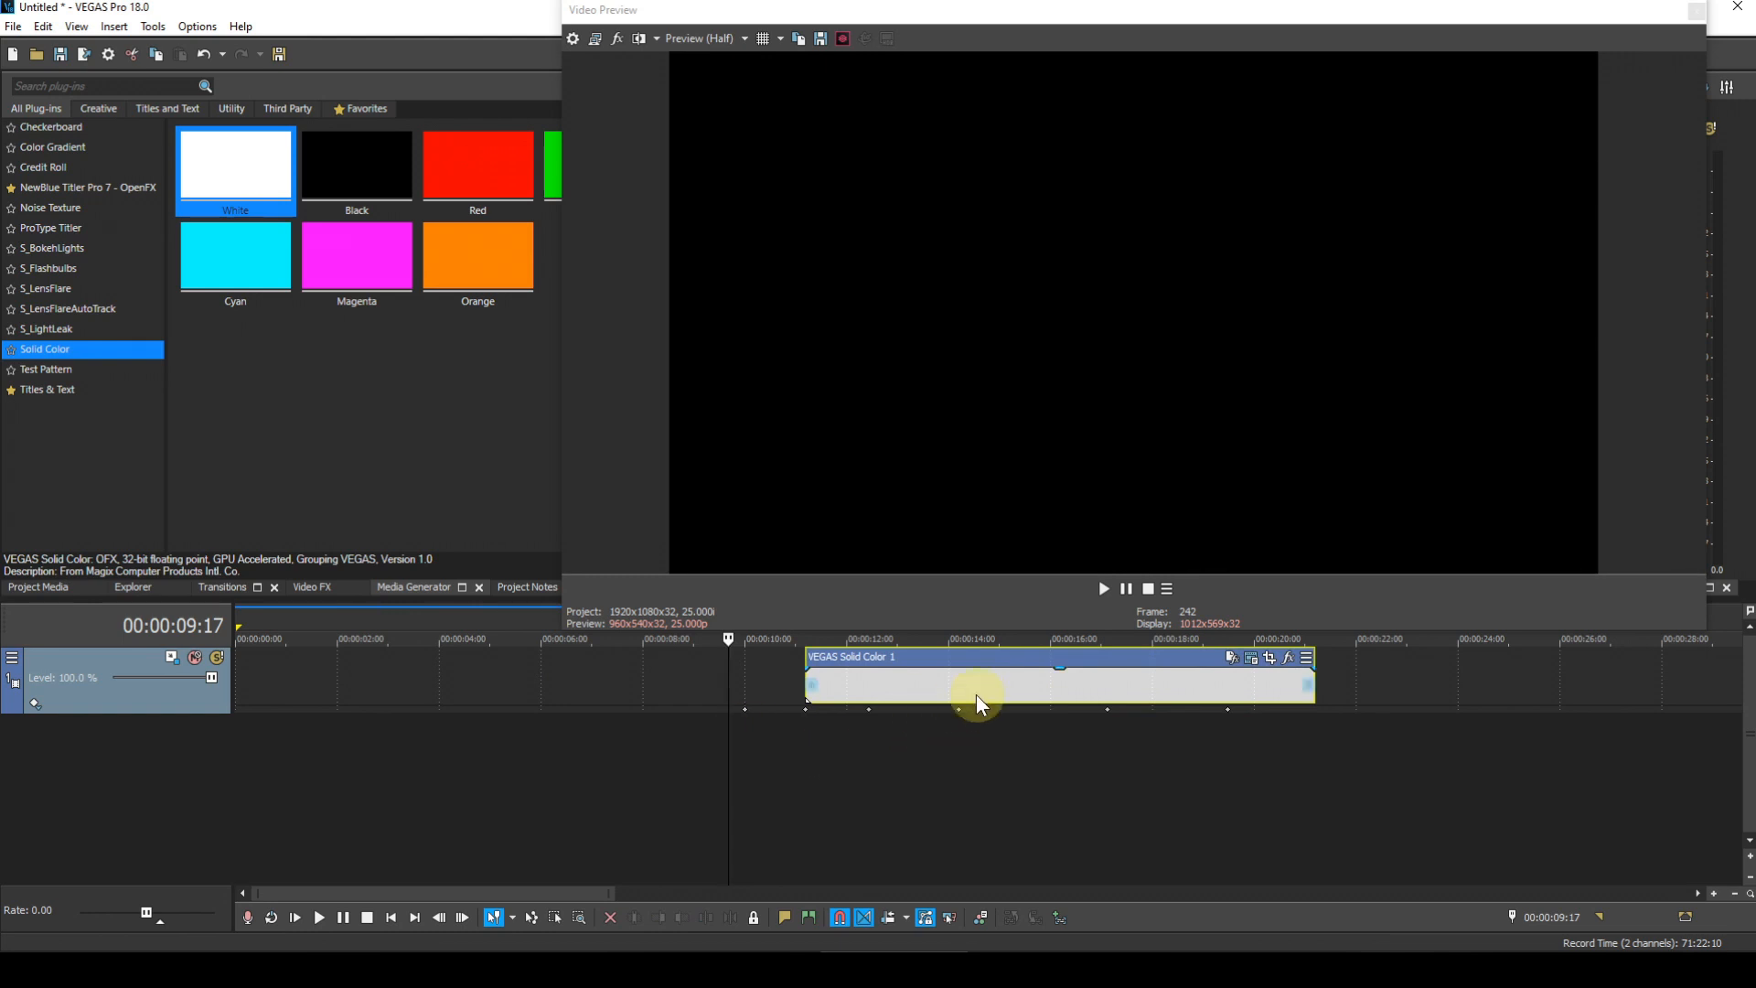
{"action": "mouse_move", "coordinate": [983, 676]}
{"action": "left_mouse_down"}
{"action": "mouse_move", "coordinate": [375, 694]}
{"action": "mouse_move", "coordinate": [958, 687]}
{"action": "left_mouse_up"}
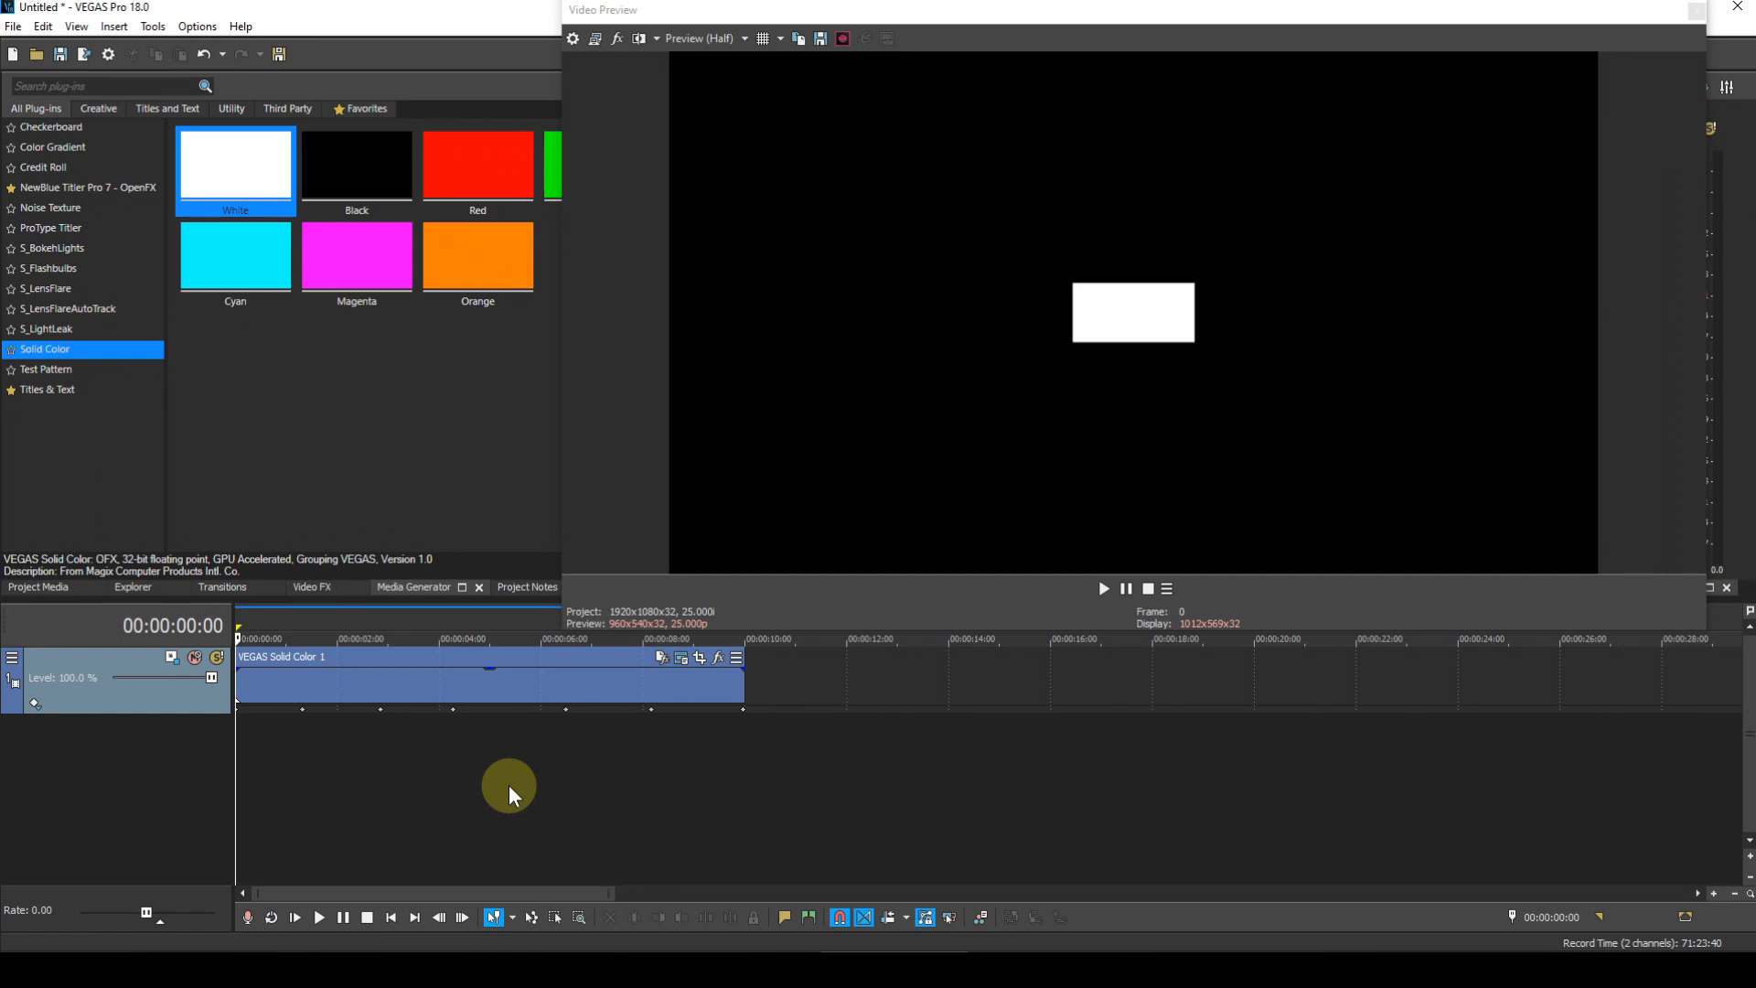
Step: Duplicate the solid color event with its keyframes to about 00:00:10:22, creating a new copy of the source media
{"action": "left_click", "coordinate": [498, 673], "text": "ctrl"}
{"action": "left_click_drag", "start_coordinate": [500, 677], "coordinate": [1052, 682]}
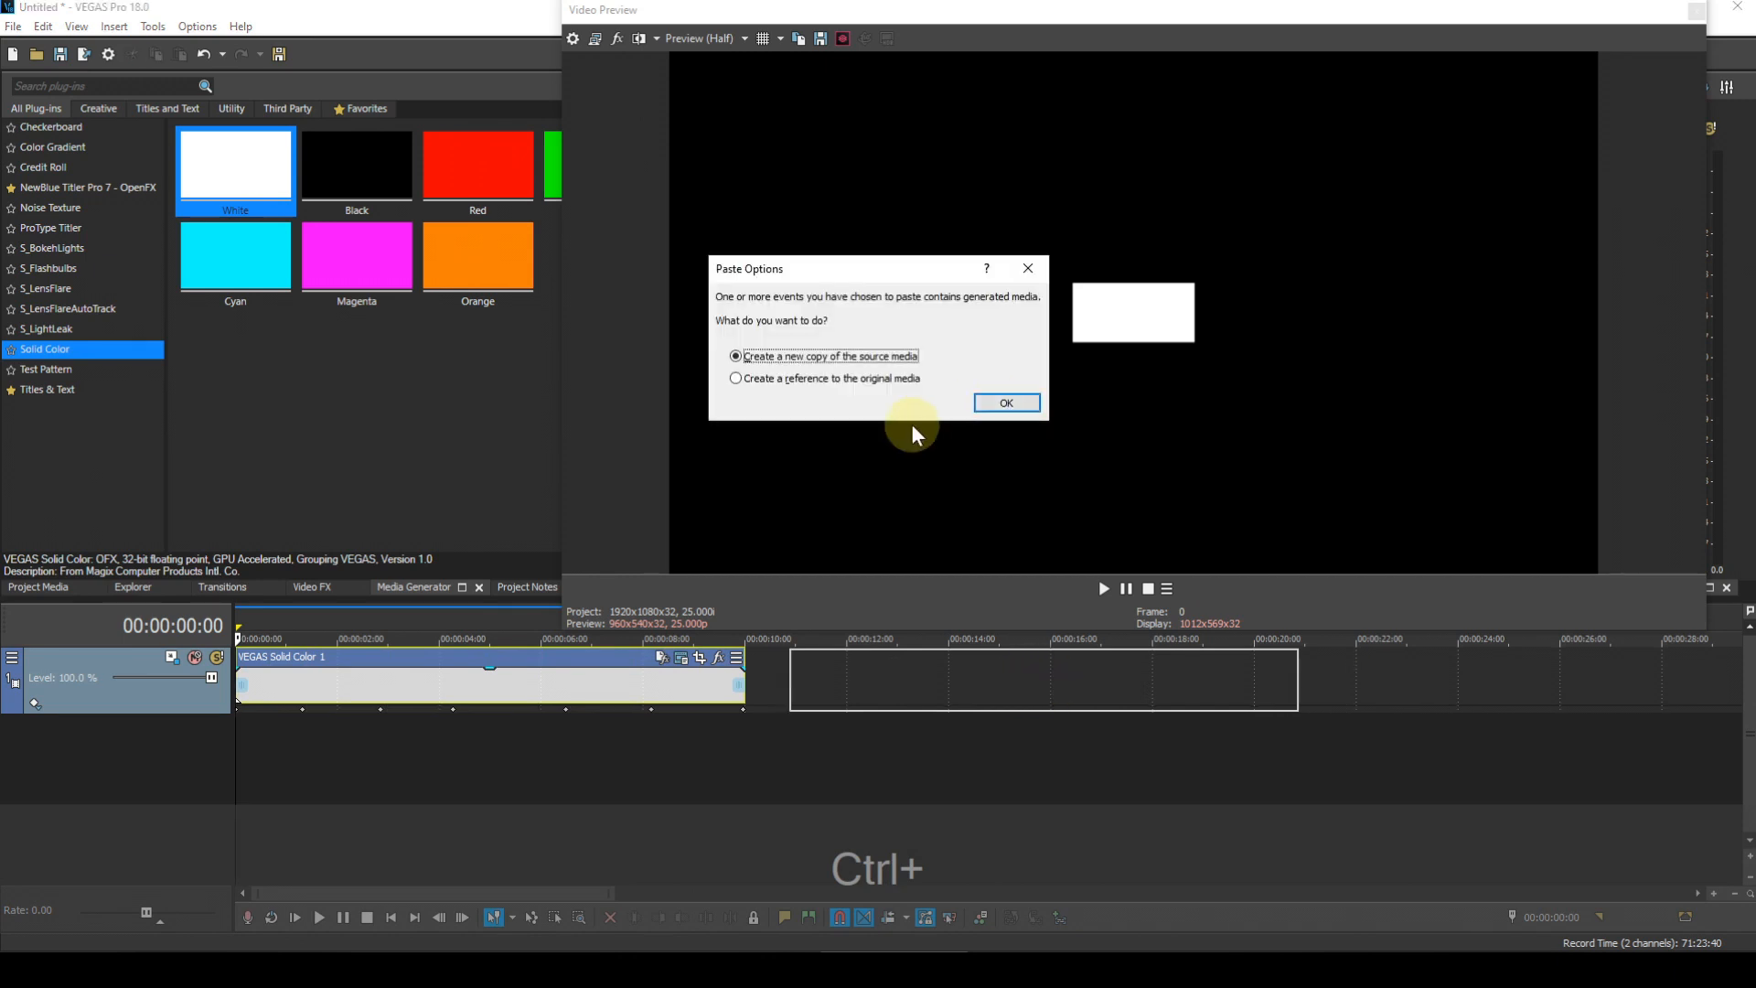
{"action": "left_click", "coordinate": [1002, 404]}
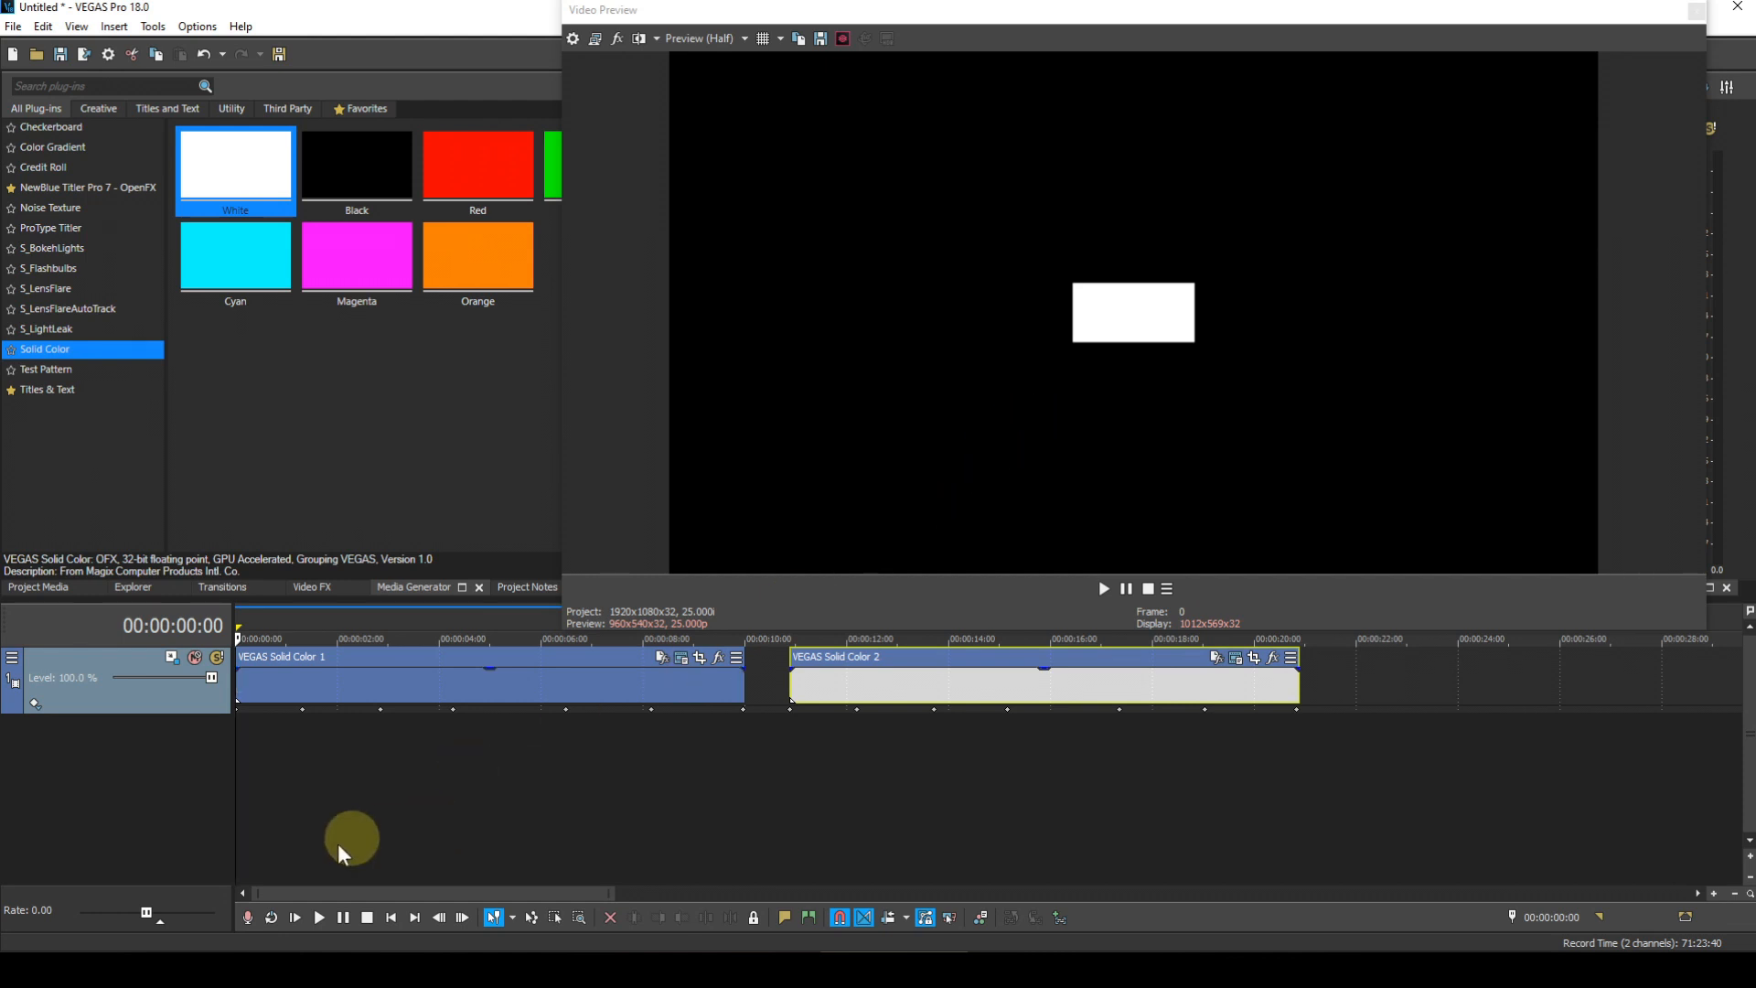
Step: Play back both events from 00:00:00:09 to compare the original and duplicated motion
{"action": "left_click", "coordinate": [255, 772]}
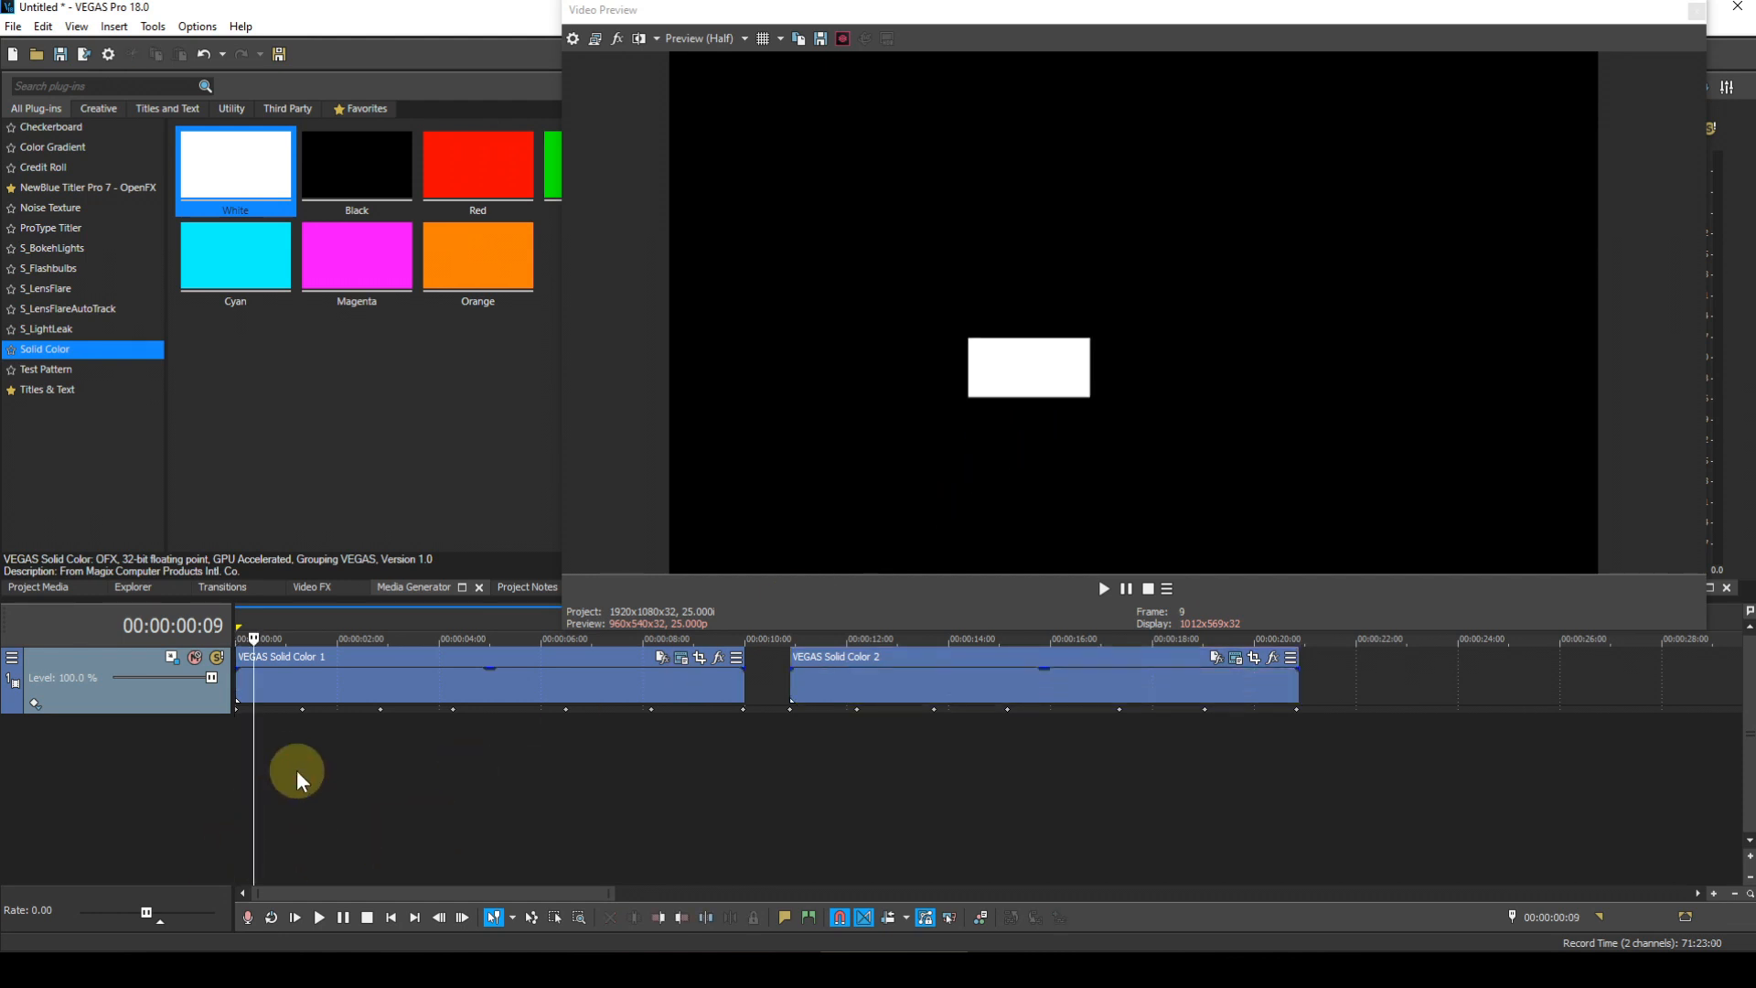
{"action": "key", "text": "space"}
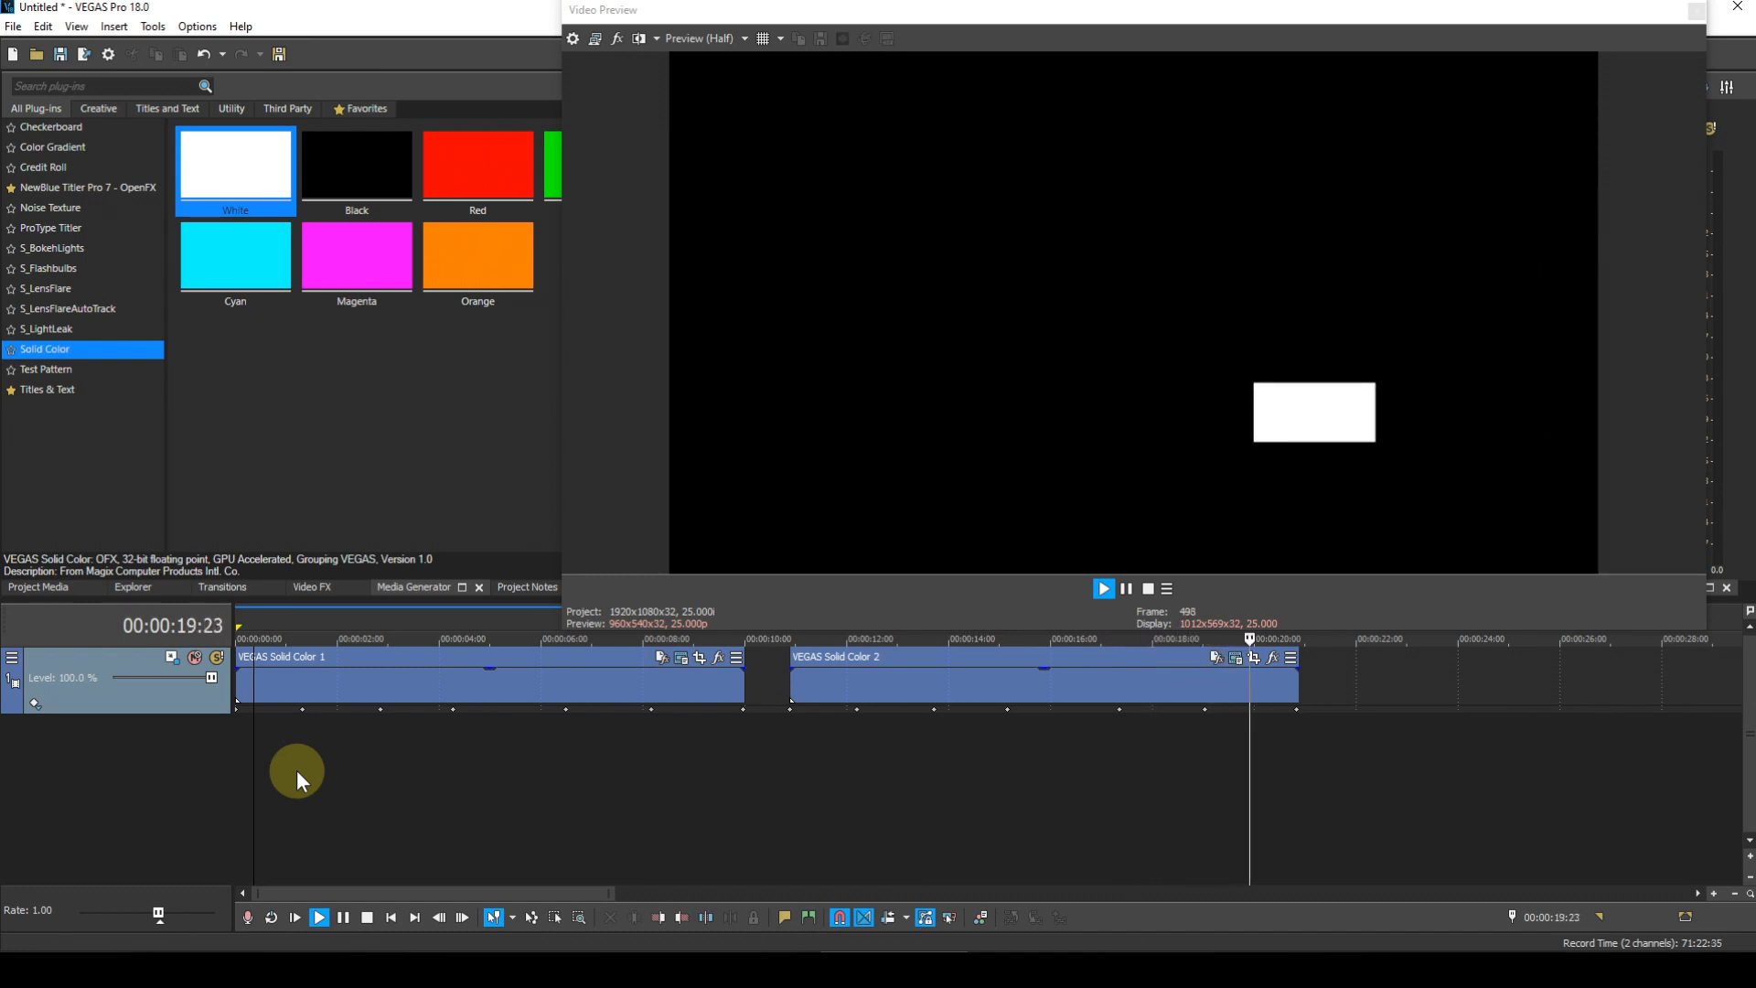
Step: Stop playback and undo the duplication of the white solid color event
{"action": "key", "text": "space"}
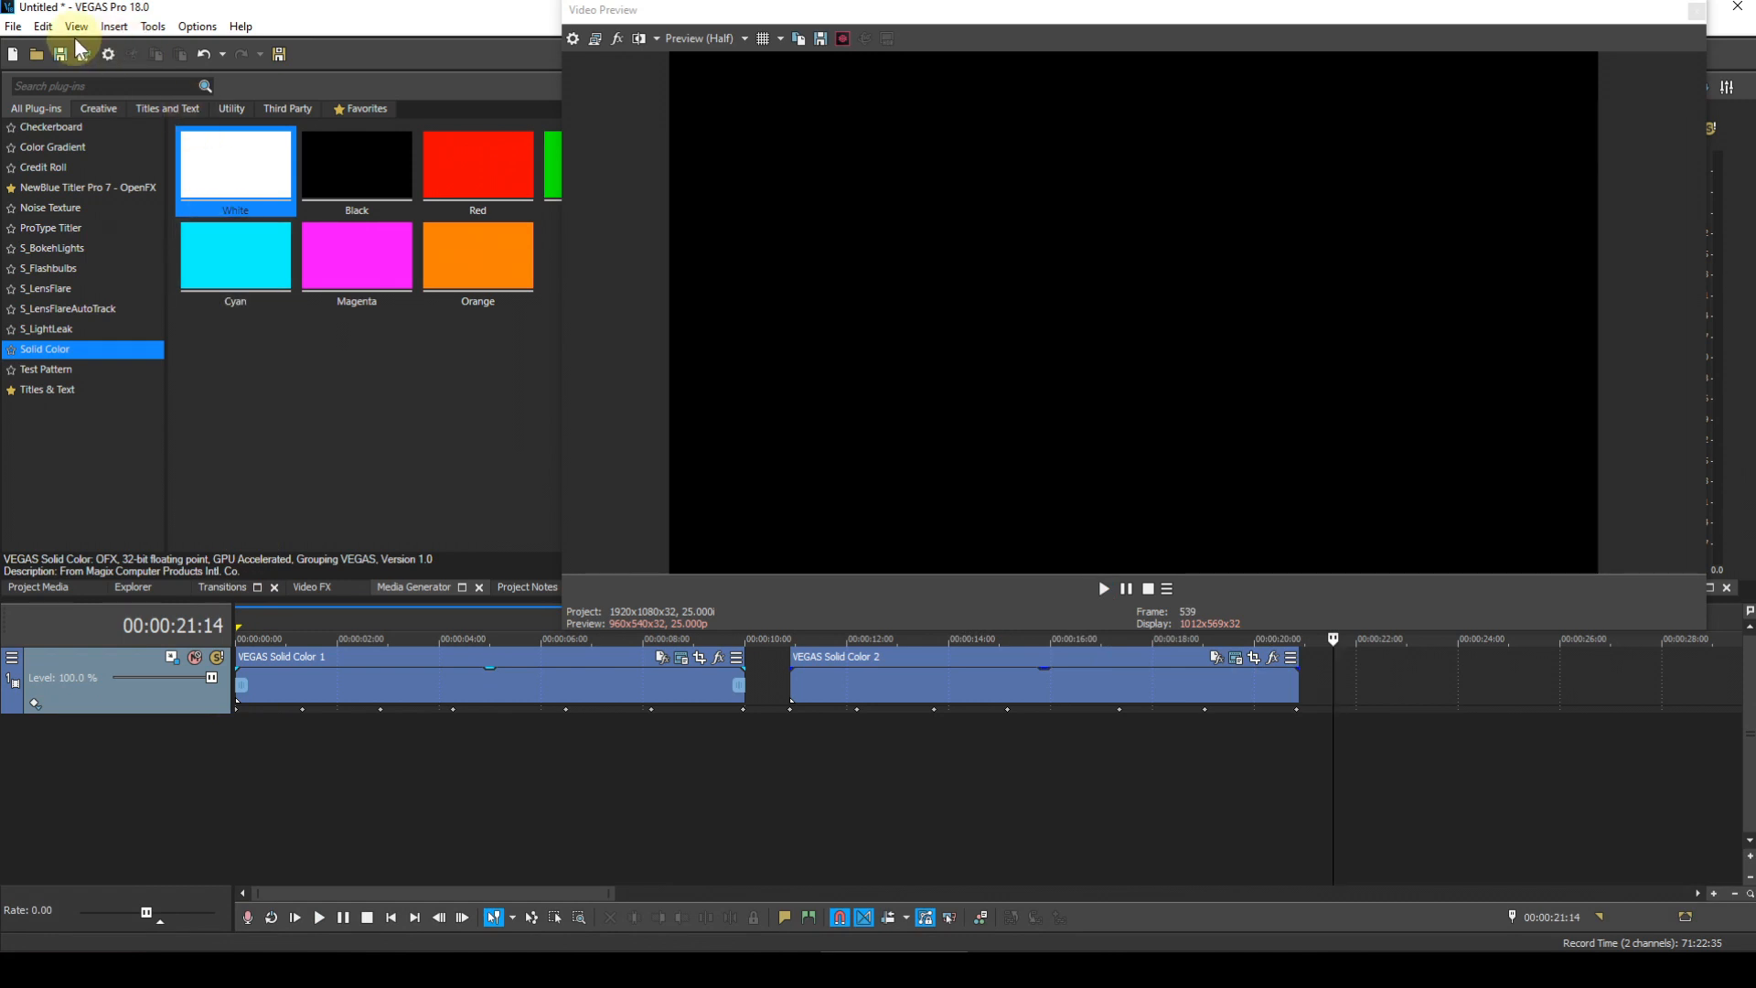
{"action": "left_click", "coordinate": [196, 53]}
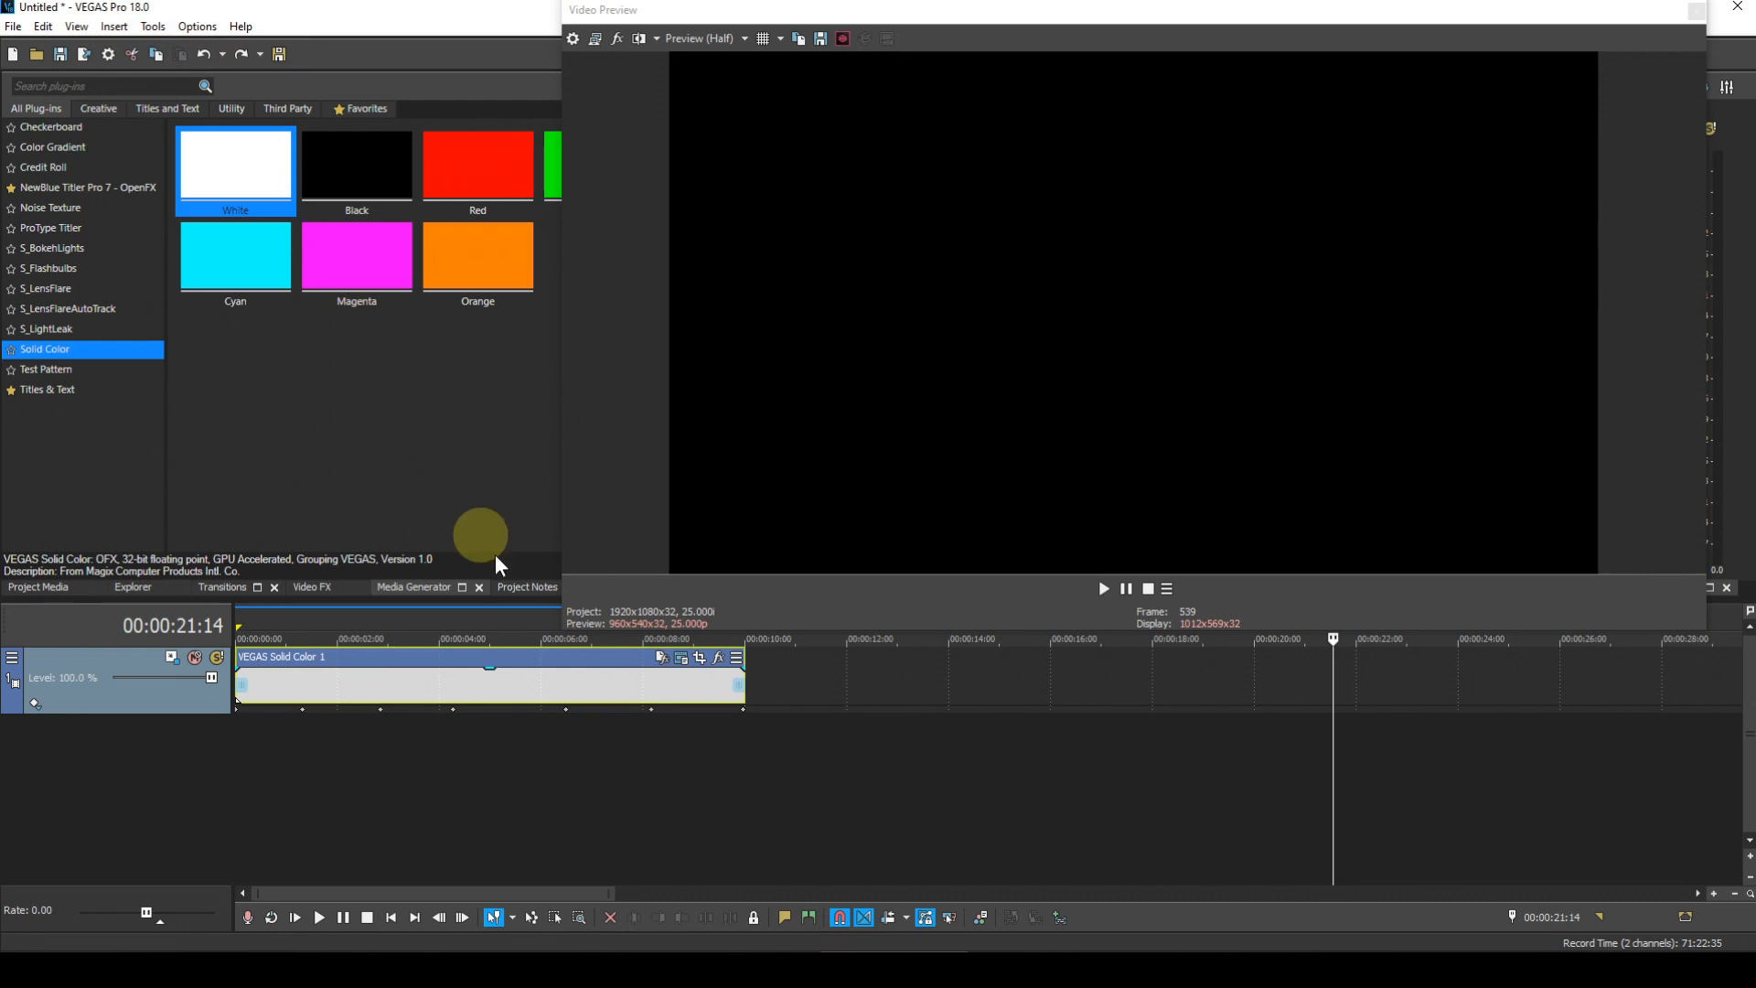
Step: Move the last keyframe exactly onto the event's end edge, and duplicate the event to about 00:00:12:00 as a new copy of the source media
{"action": "left_click", "coordinate": [745, 746]}
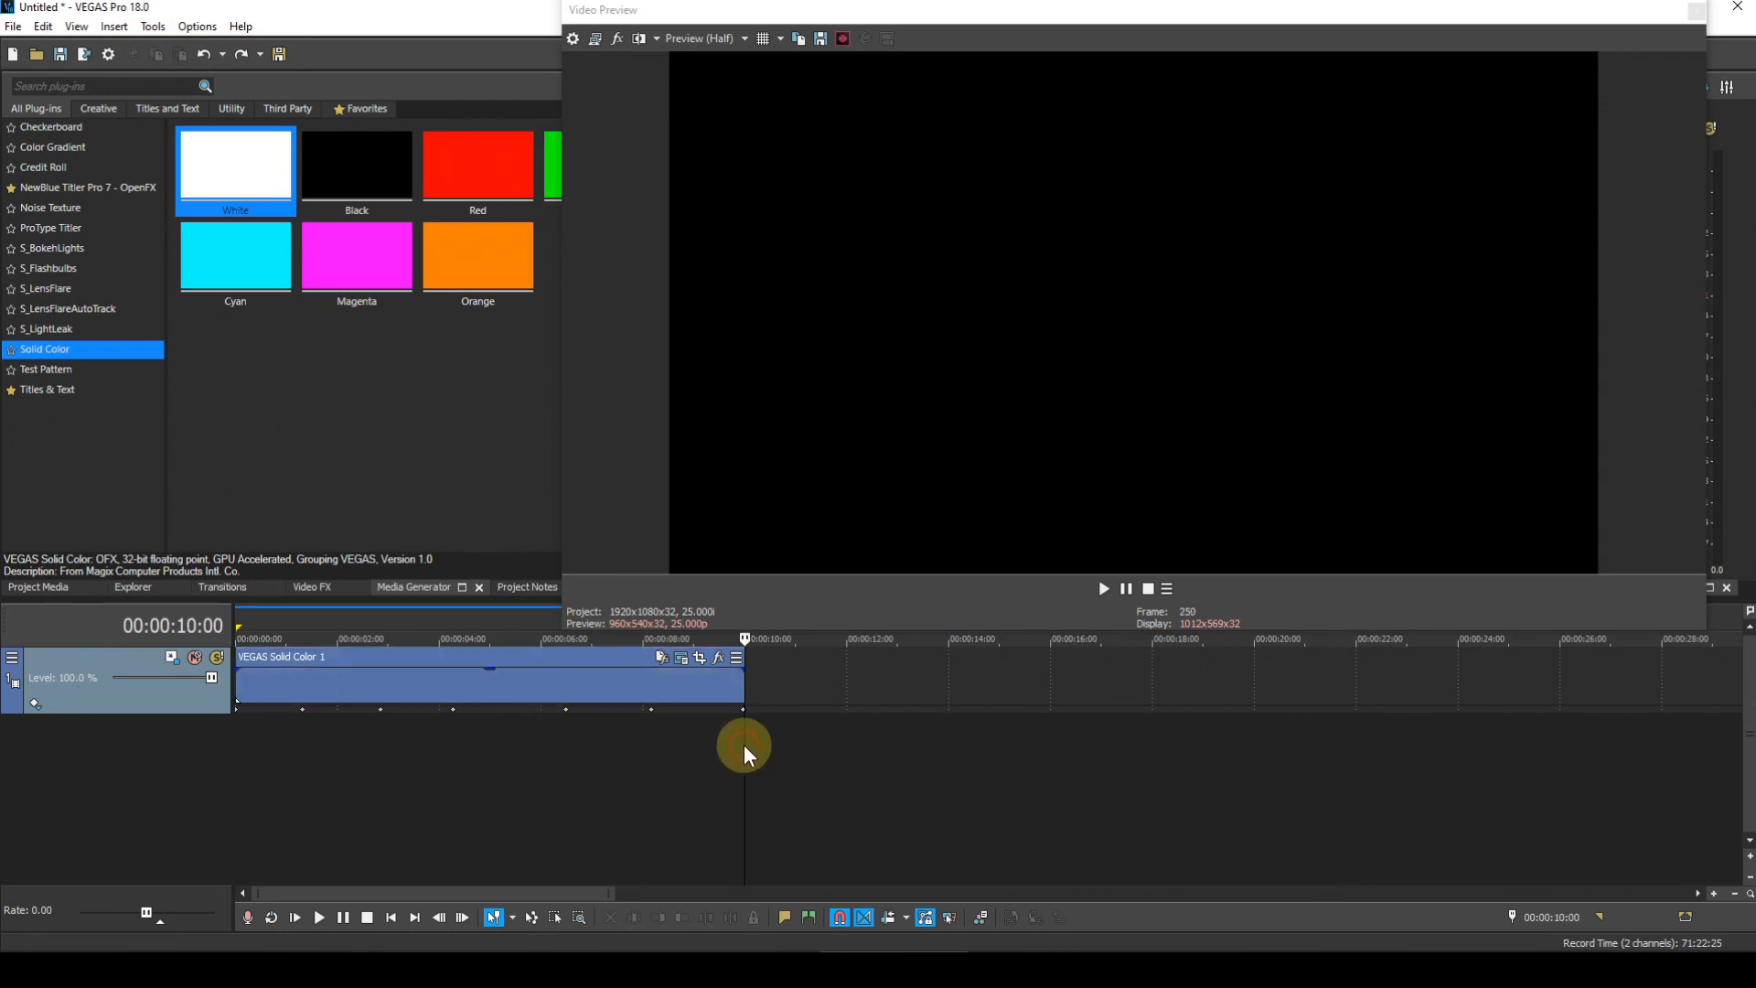
{"action": "scroll", "coordinate": [745, 743], "scroll_direction": "up", "scroll_amount": 3}
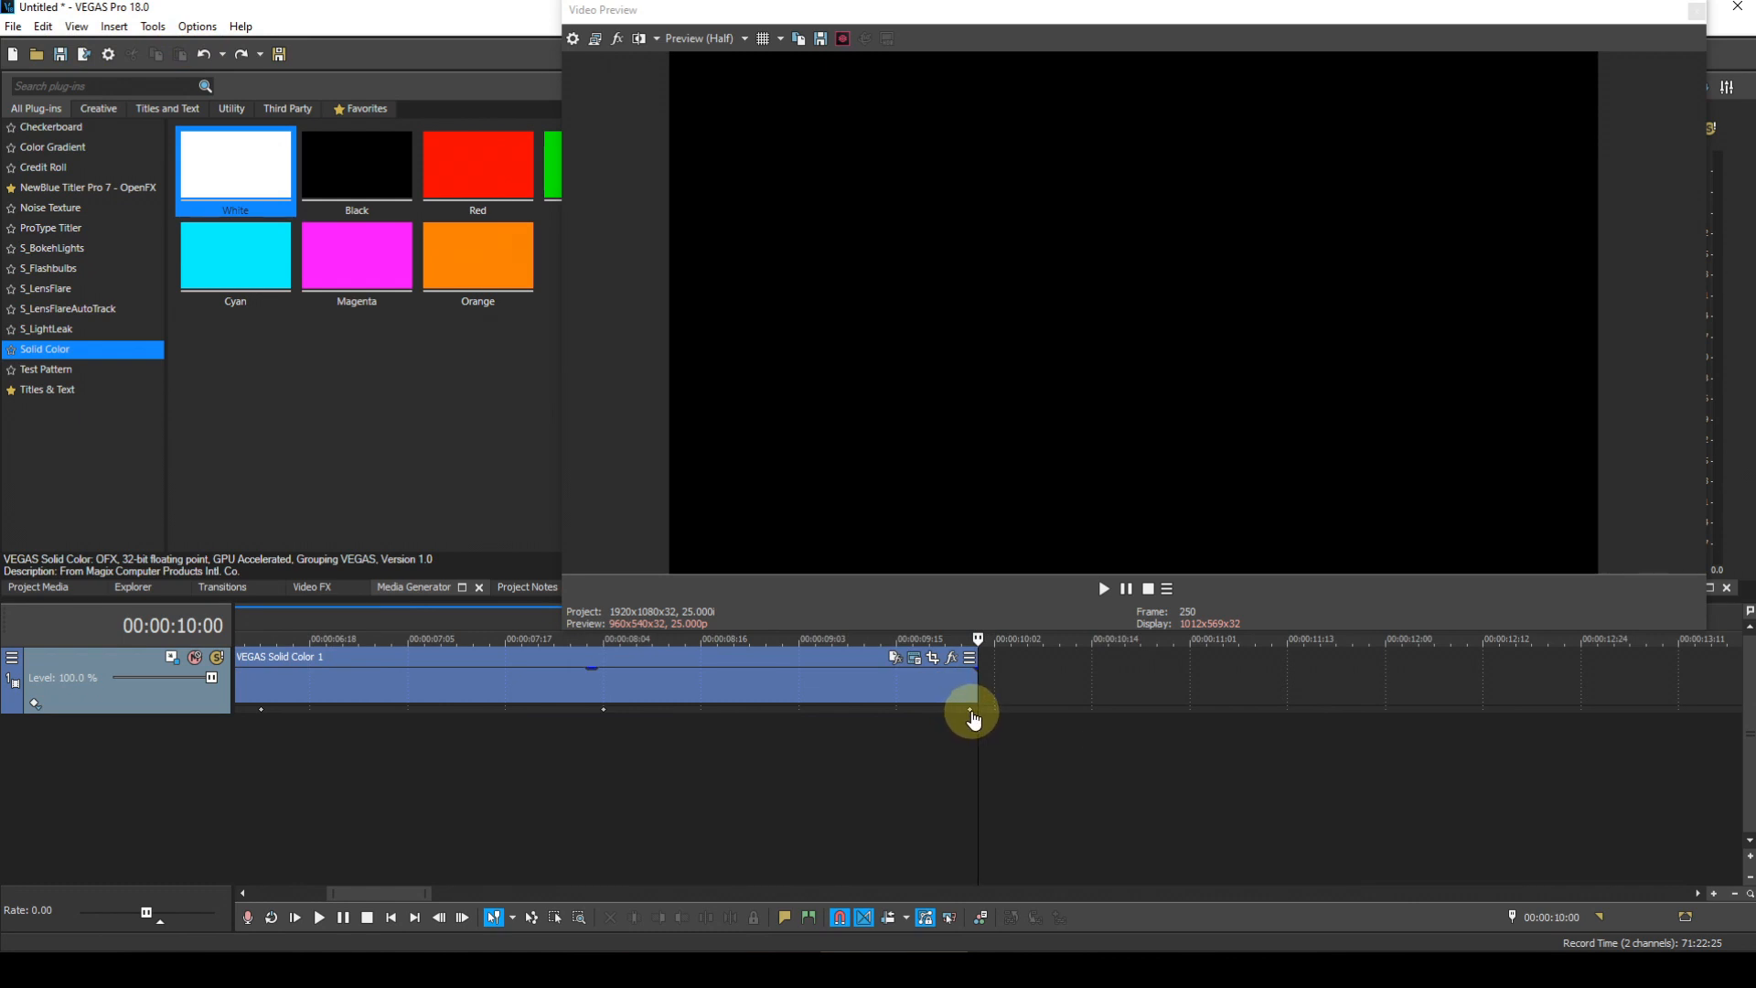
{"action": "left_click_drag", "start_coordinate": [975, 708], "coordinate": [975, 708]}
{"action": "scroll", "coordinate": [692, 695], "scroll_direction": "down", "scroll_amount": 5}
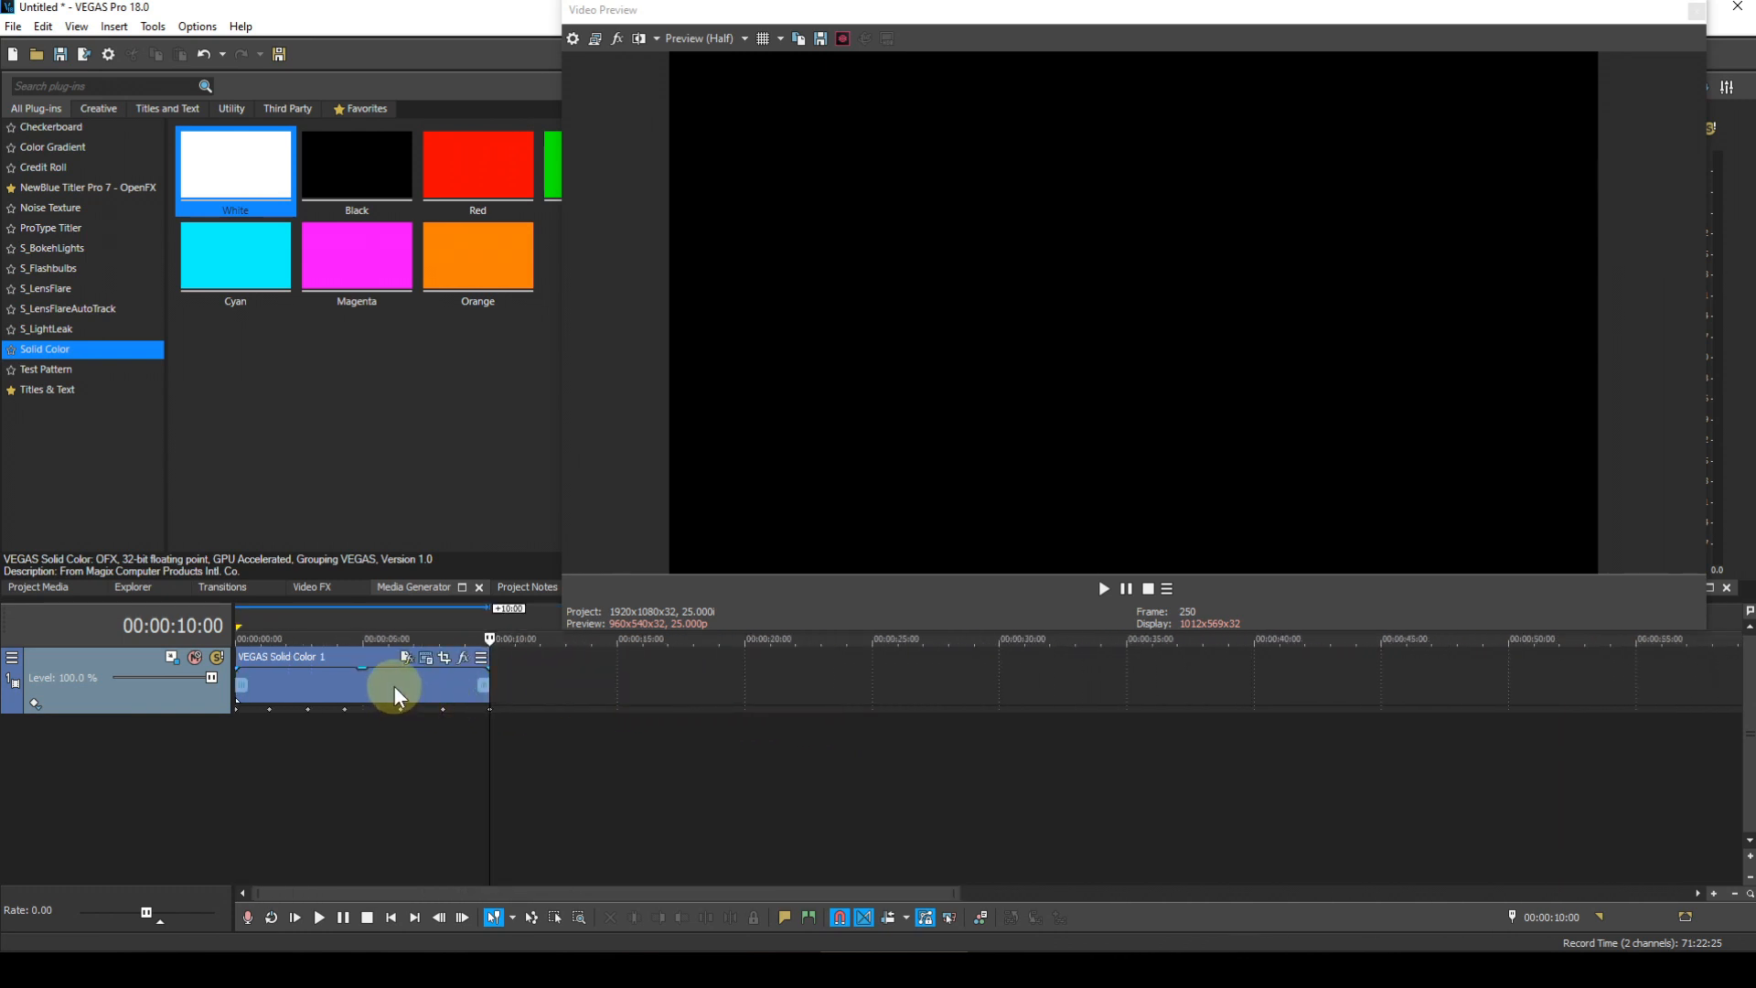
{"action": "left_click_drag", "start_coordinate": [393, 684], "coordinate": [700, 683]}
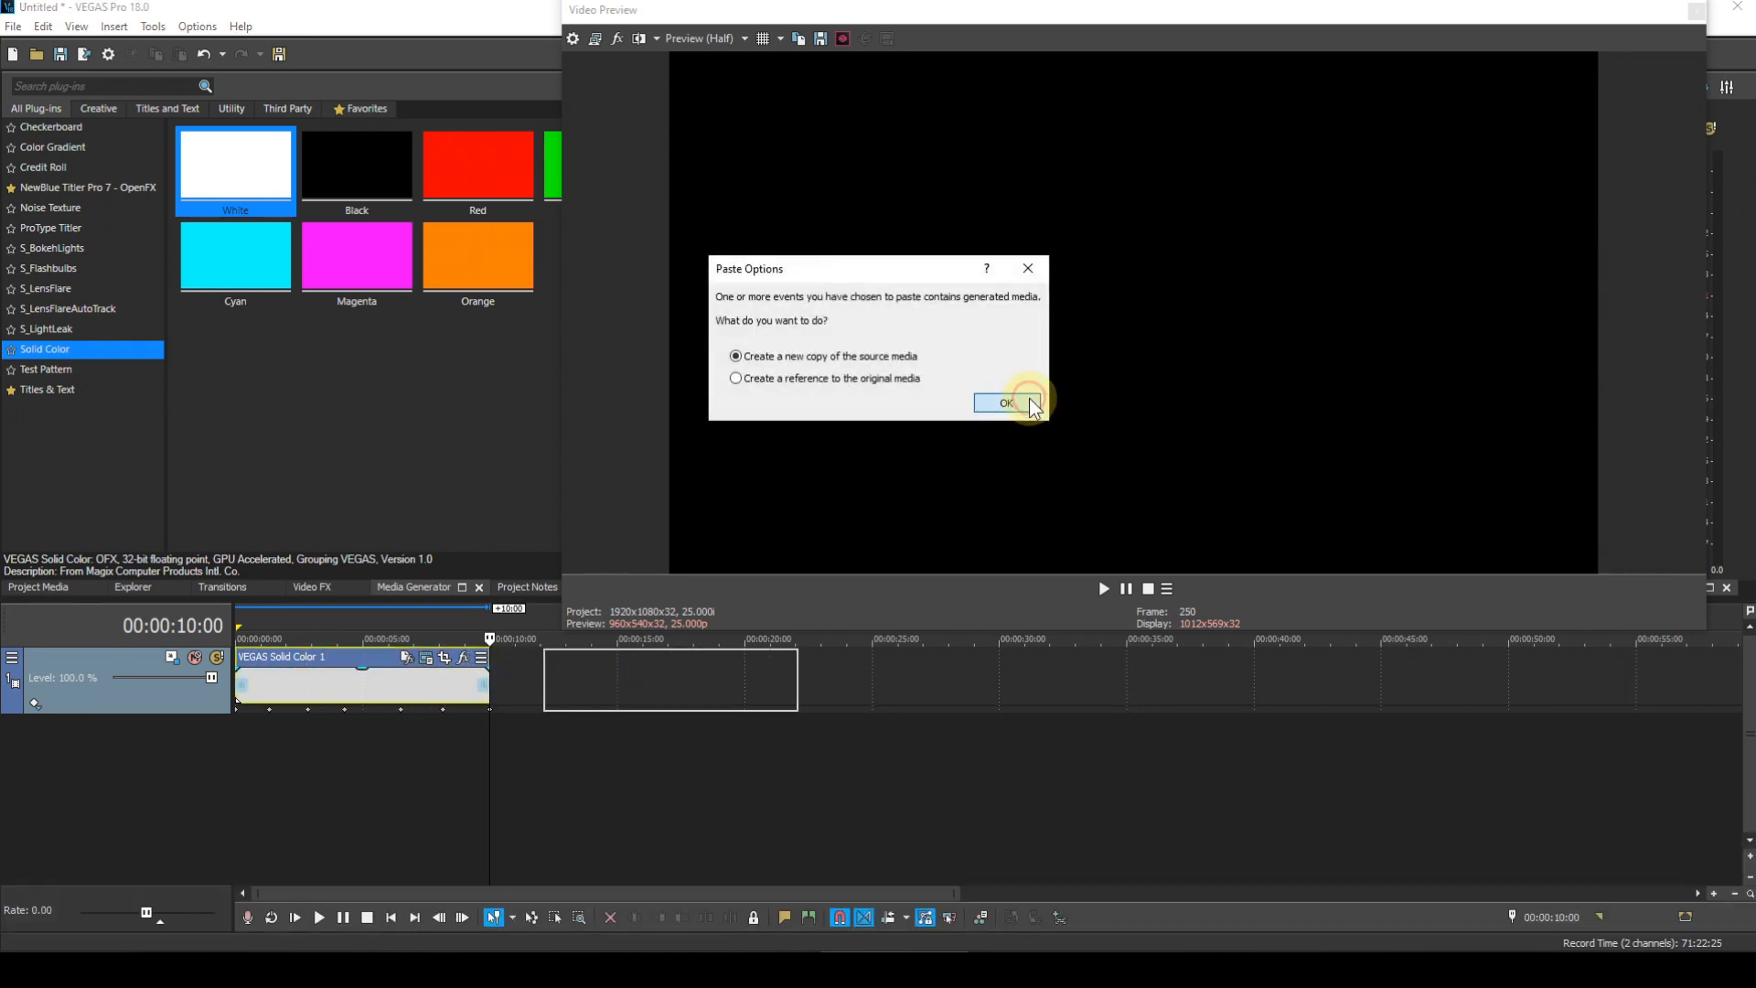
{"action": "left_click", "coordinate": [1007, 402]}
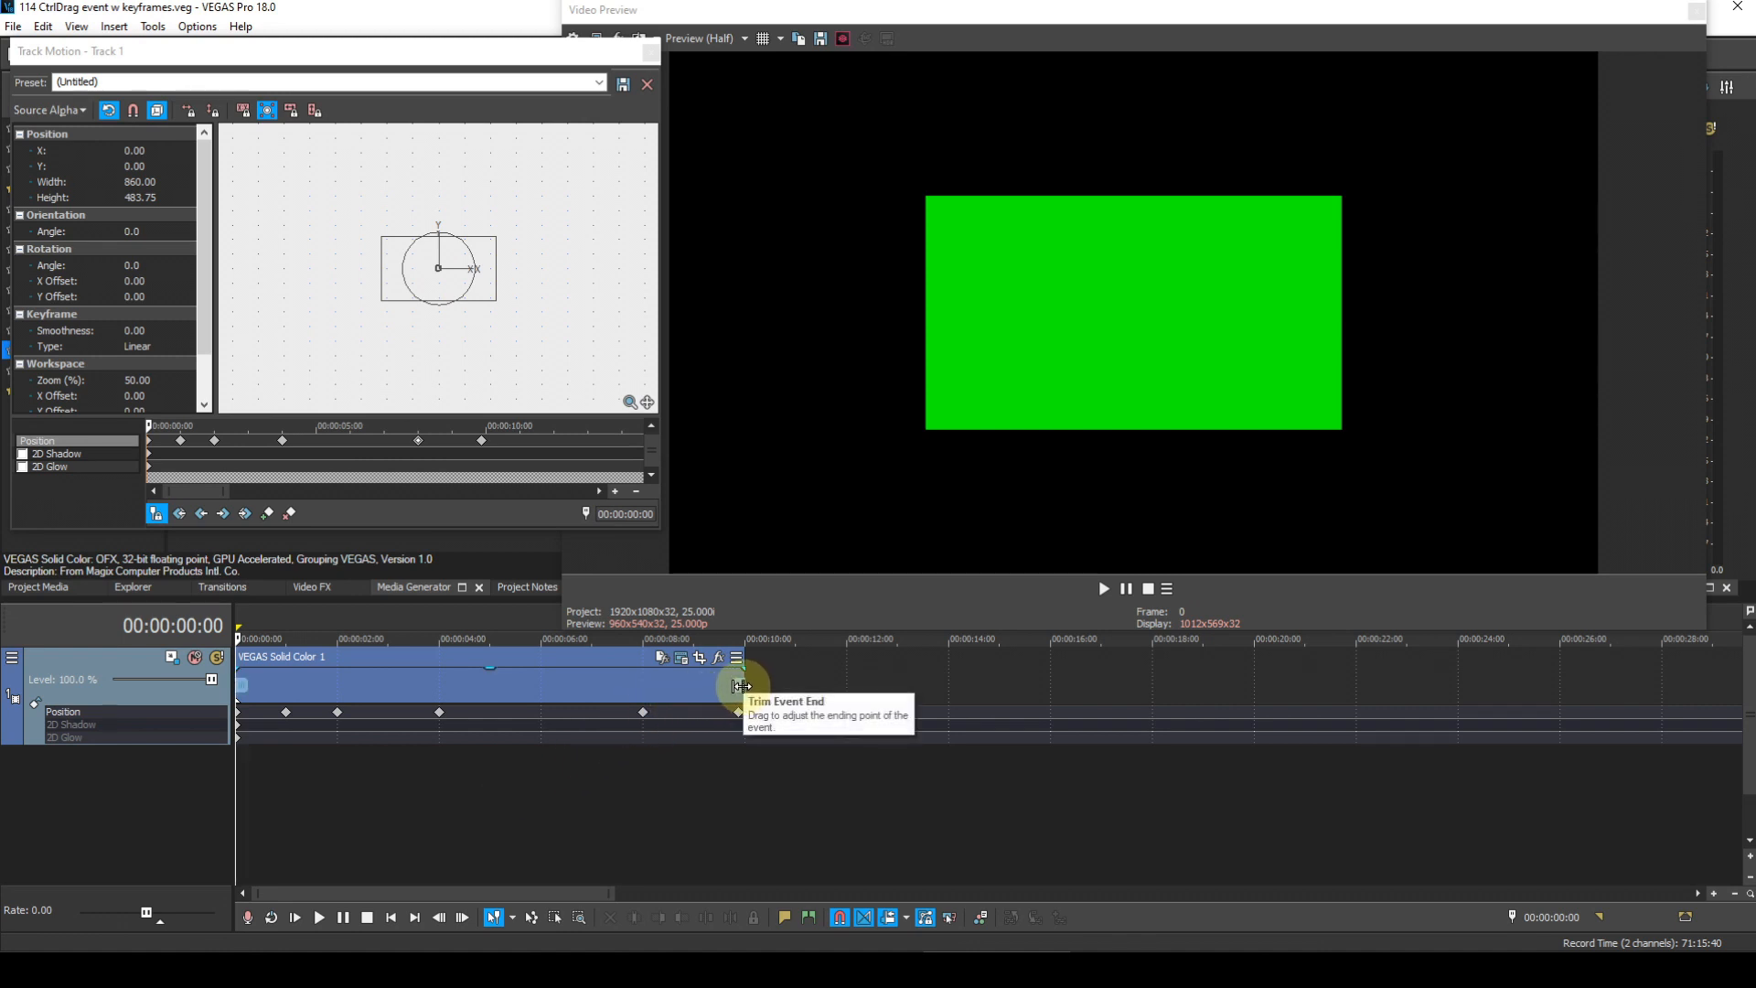
Step: Time-stretch the green solid color event by extending its end edge to about 00:00:15:00
{"action": "key", "text": "ctrl"}
{"action": "left_click_drag", "start_coordinate": [777, 688], "coordinate": [999, 688]}
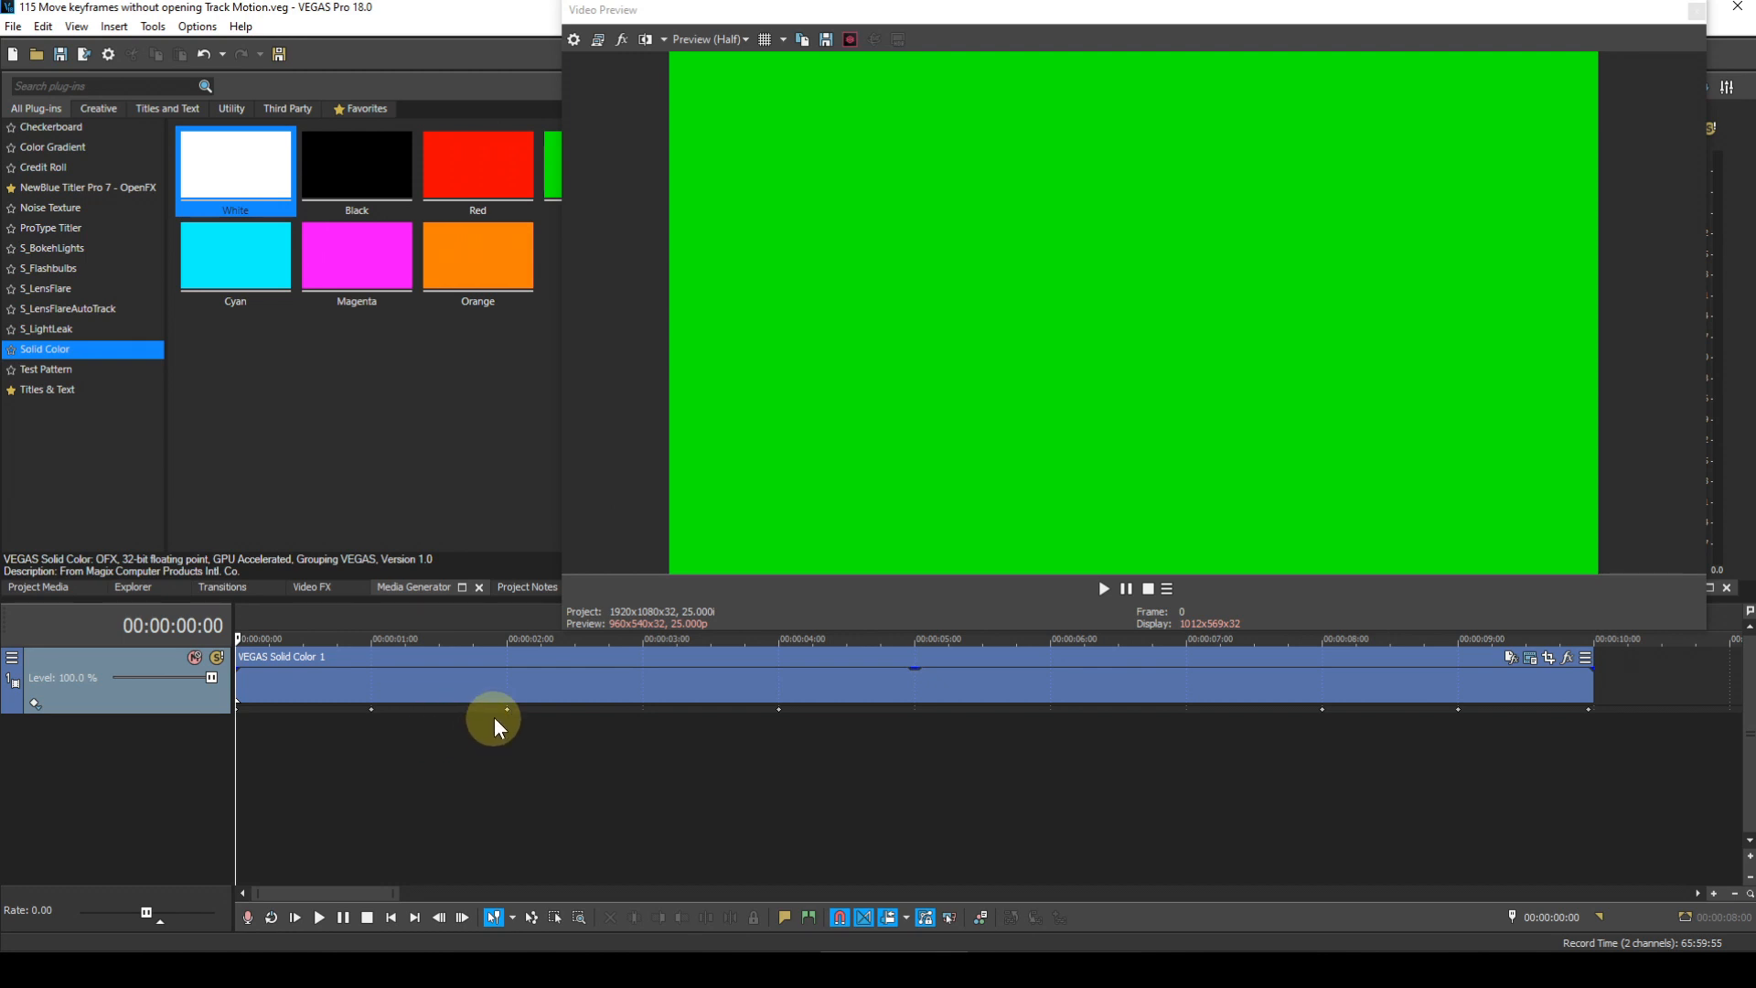
Step: Move the third and fourth track motion keyframes slightly later directly on the timeline, without opening Track Motion
{"action": "left_click_drag", "start_coordinate": [509, 713], "coordinate": [567, 729]}
{"action": "mouse_move", "coordinate": [779, 709]}
{"action": "left_mouse_down"}
{"action": "mouse_move", "coordinate": [990, 709]}
{"action": "mouse_move", "coordinate": [793, 709]}
{"action": "left_mouse_up"}
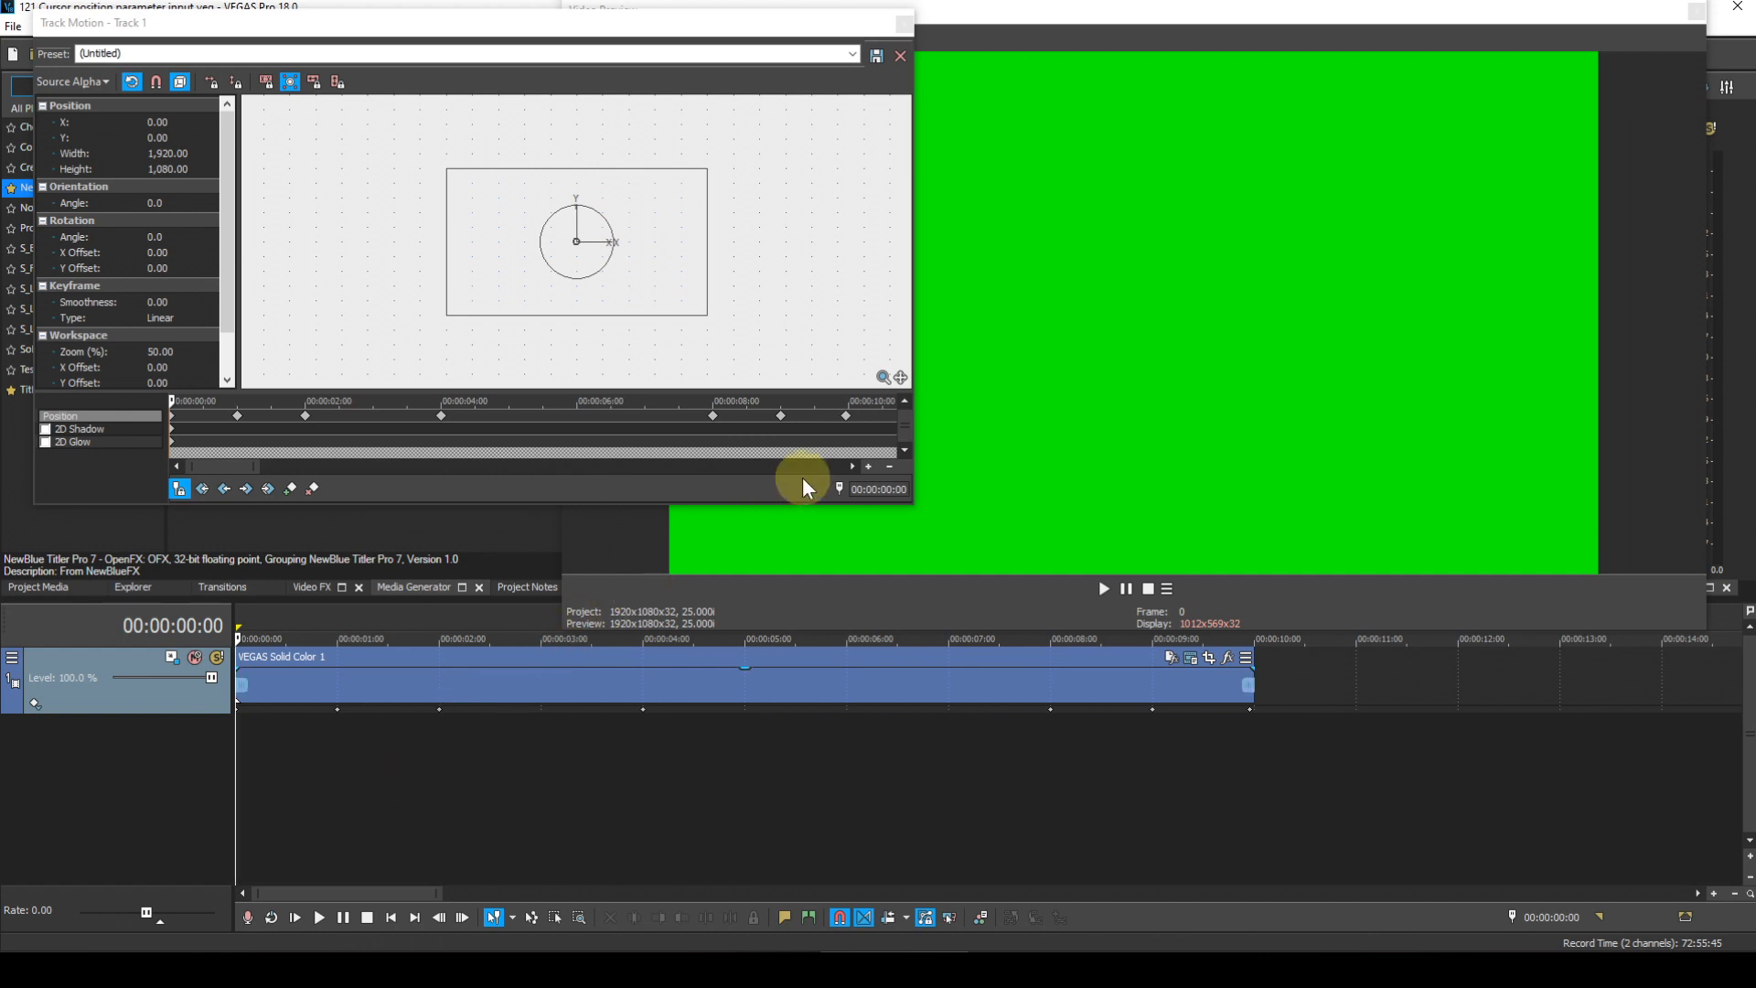
Step: Move the Track Motion cursor to 00:00:06:20, and set its position to 30
{"action": "left_click", "coordinate": [876, 489]}
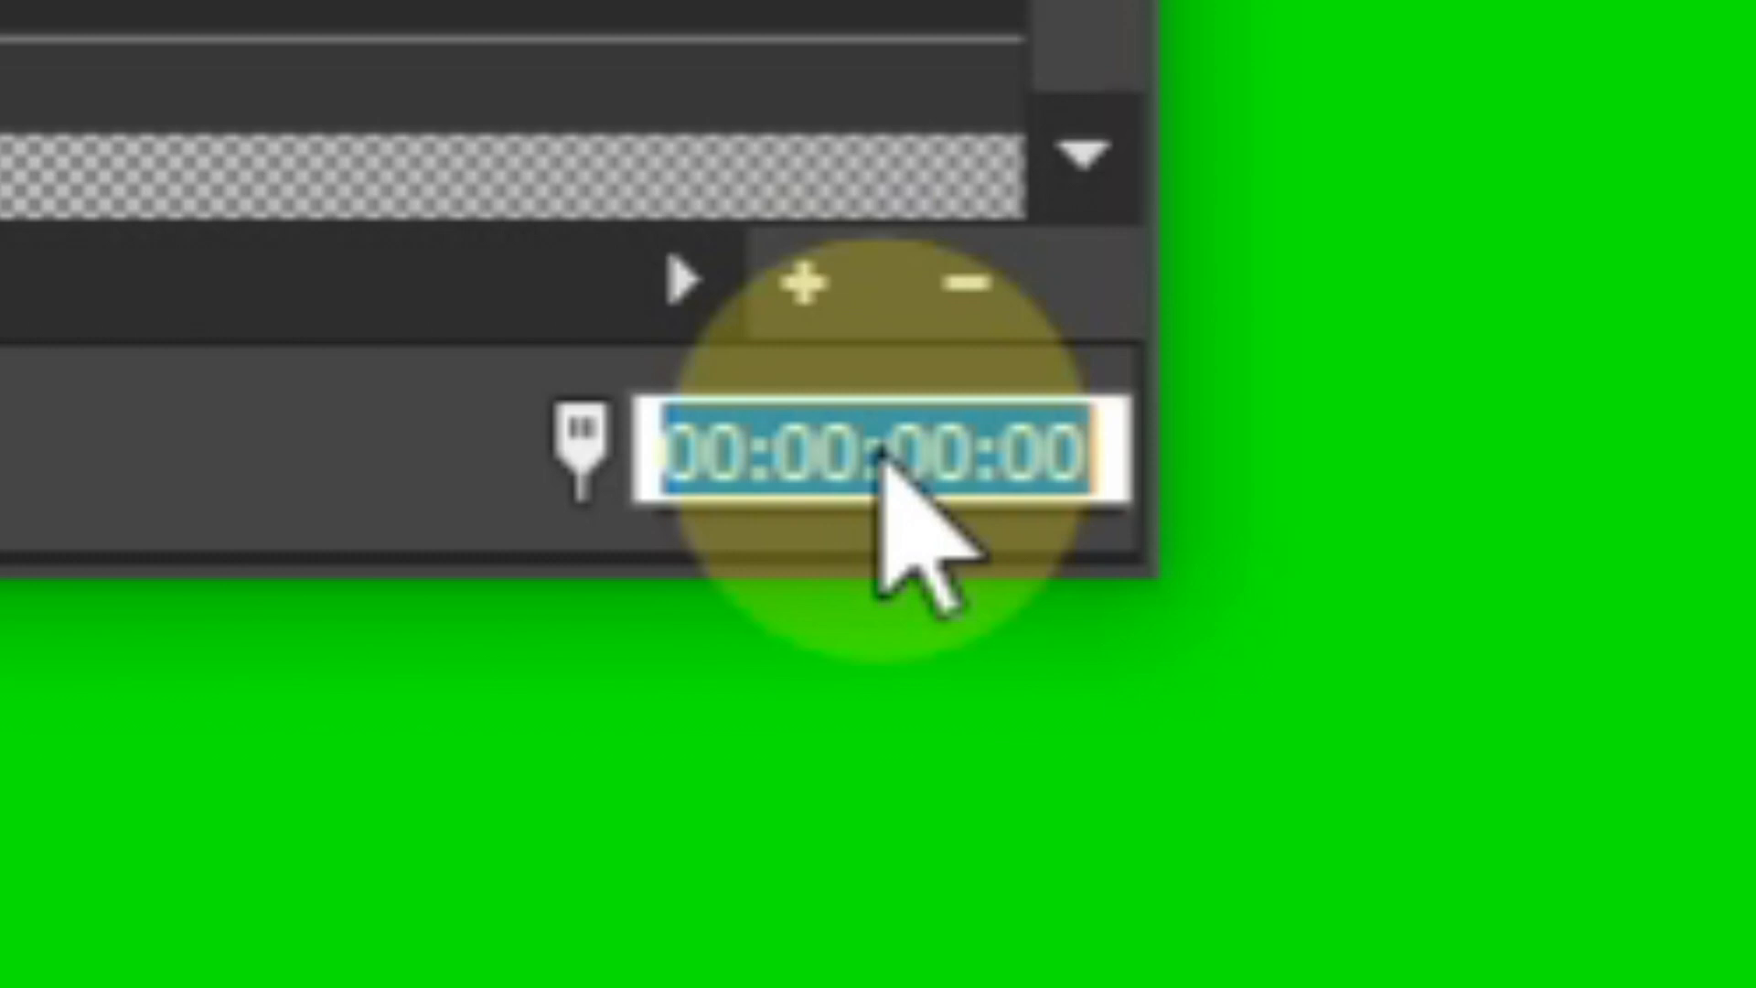
{"action": "type", "text": "620"}
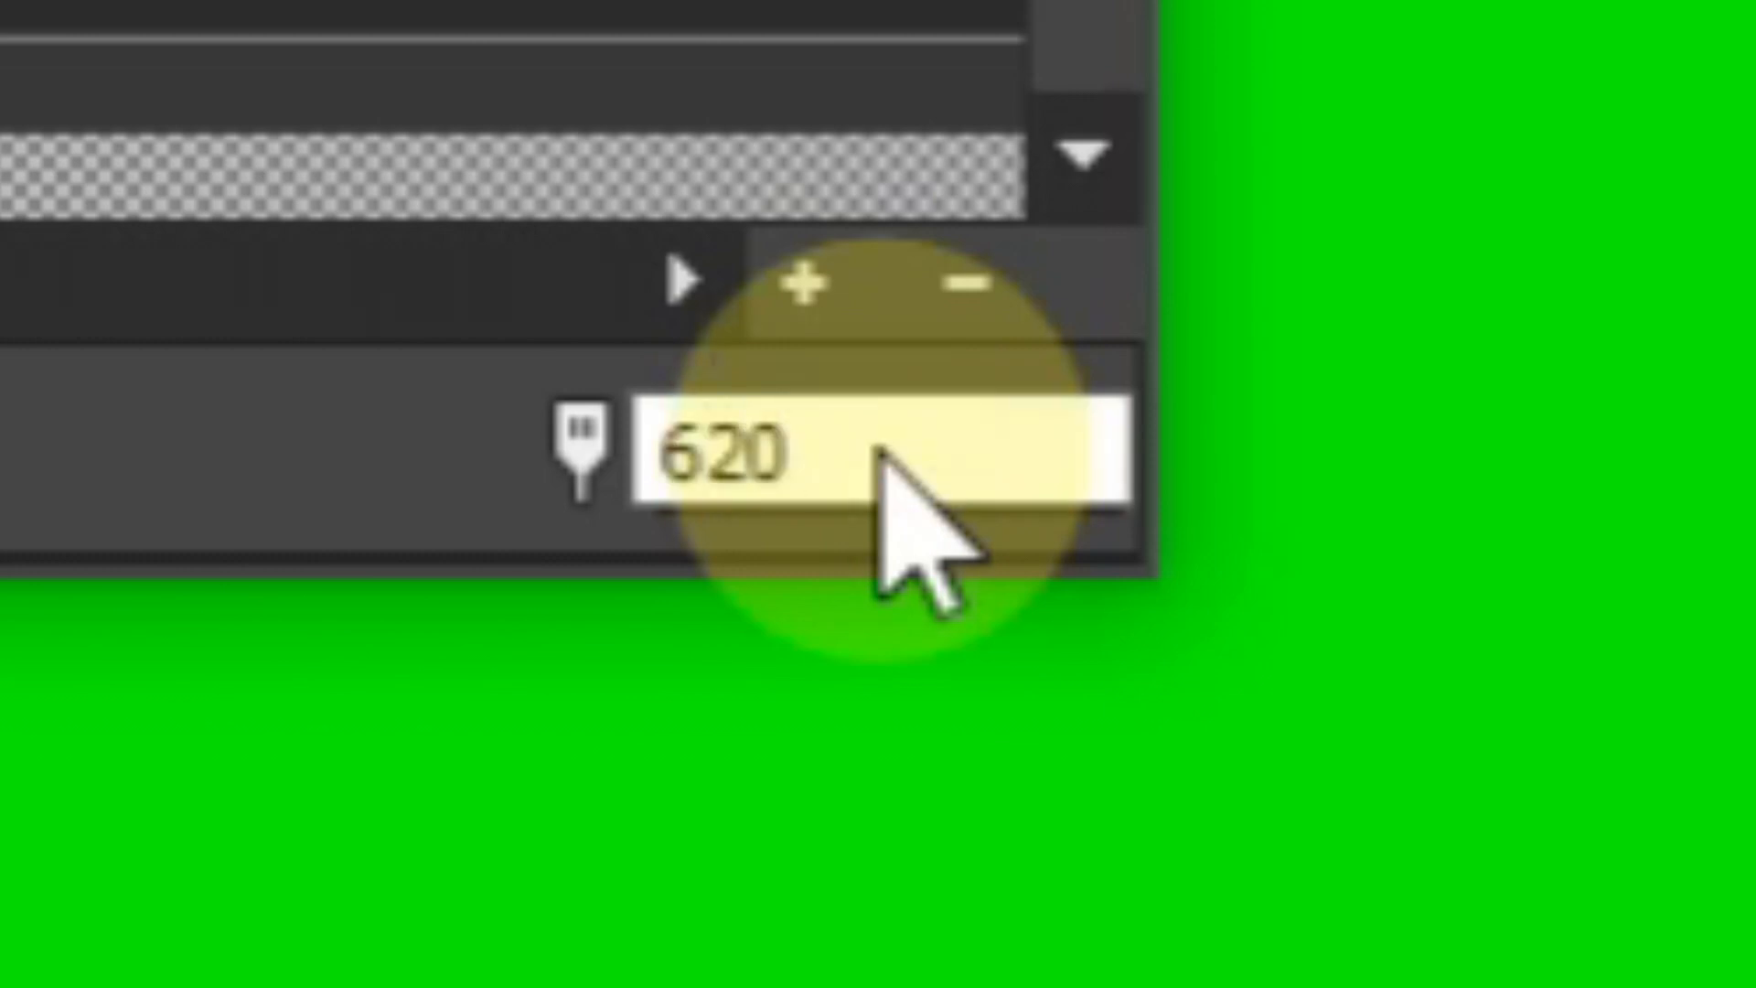
{"action": "key", "text": "Return"}
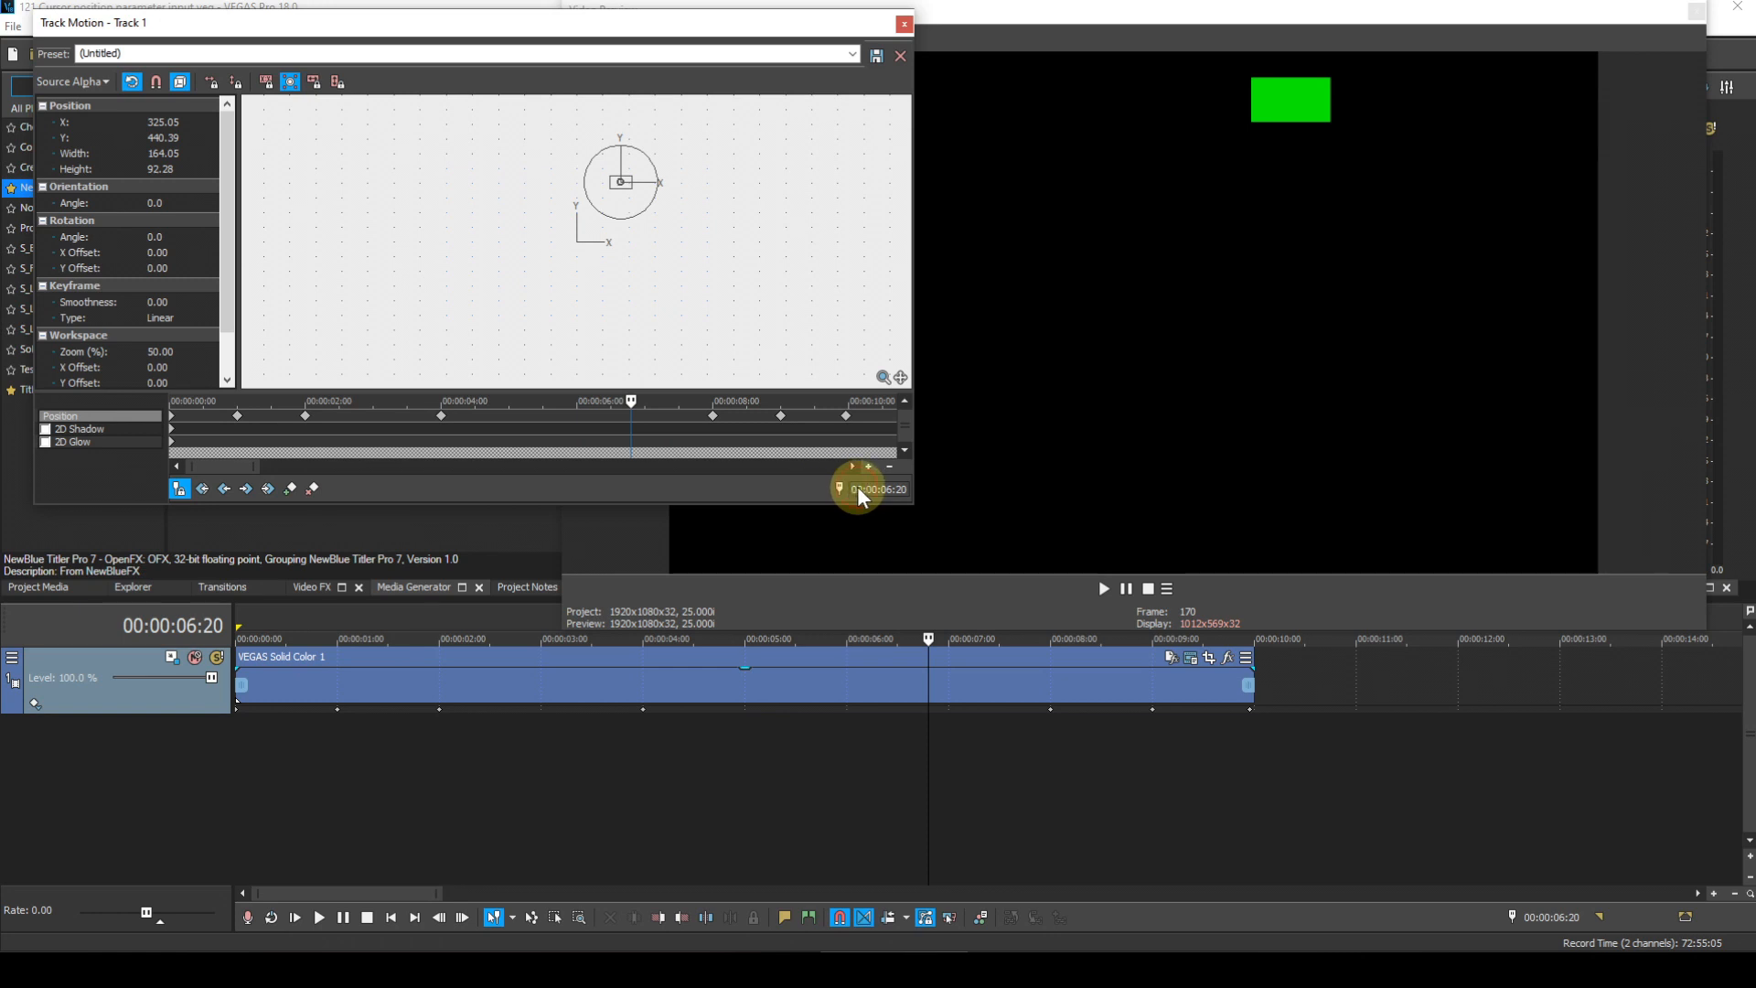
{"action": "double_click", "coordinate": [864, 489]}
{"action": "type", "text": "30"}
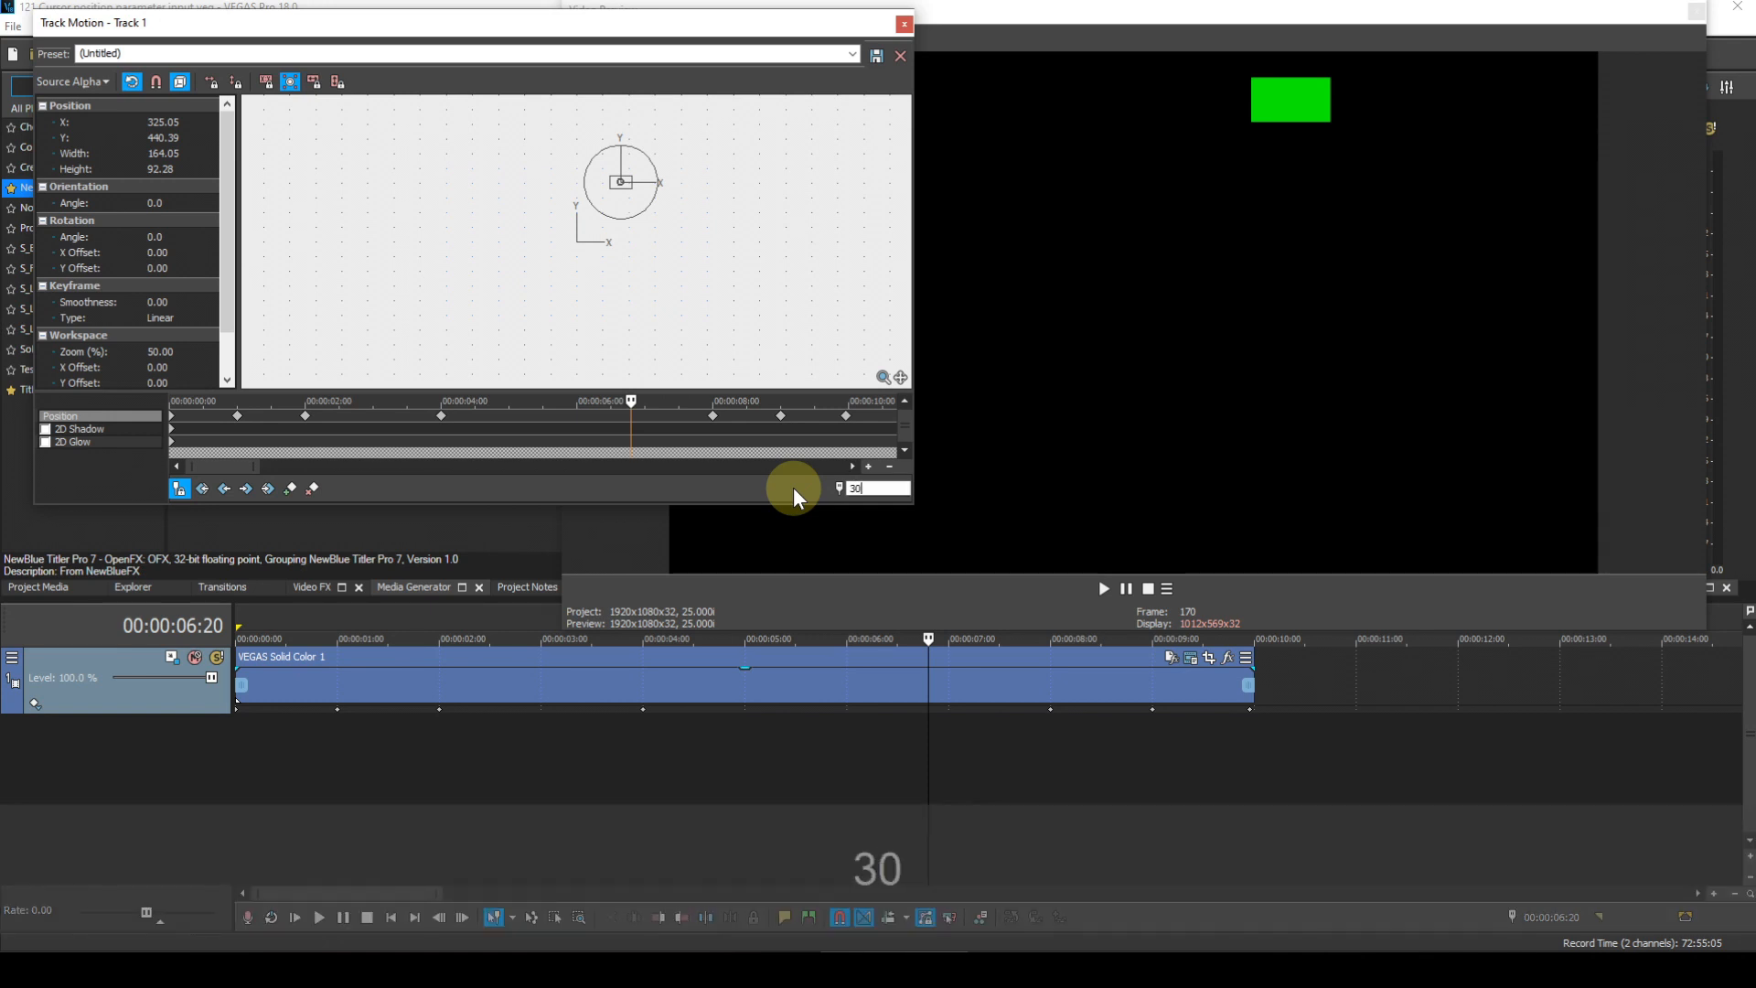
{"action": "key", "text": "Return"}
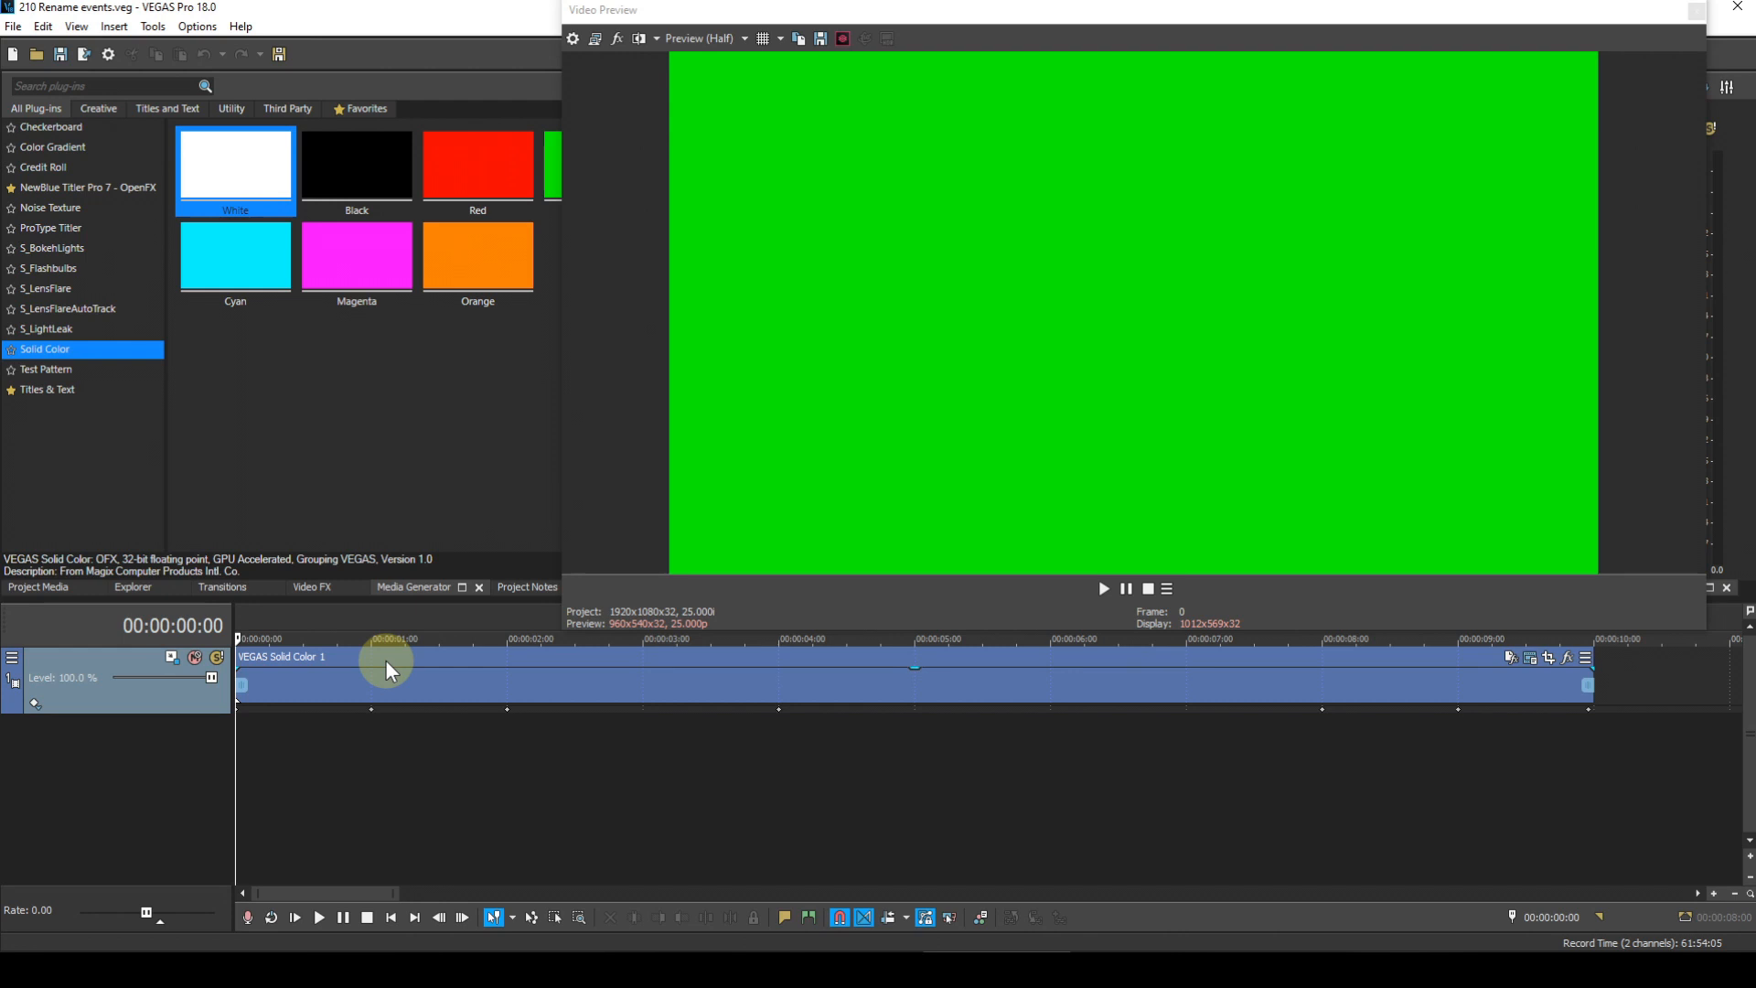
Step: Rename the green solid color event as "New event name"
{"action": "left_click", "coordinate": [386, 661]}
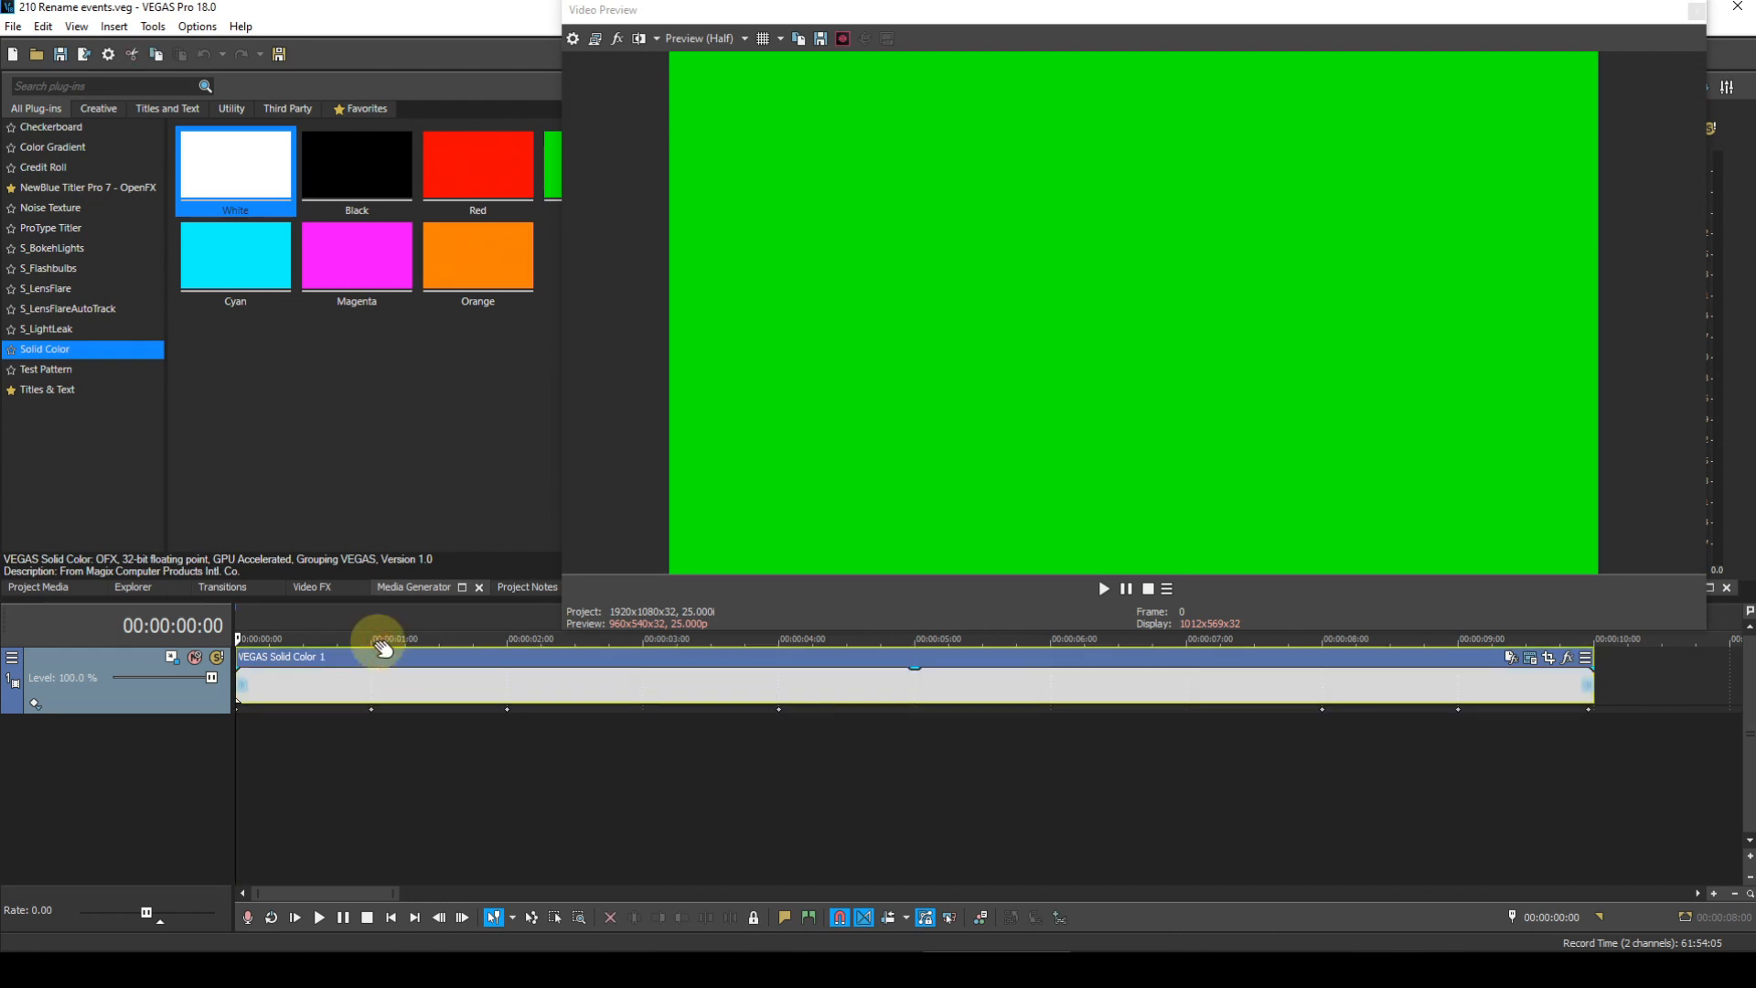
{"action": "key", "text": "F2"}
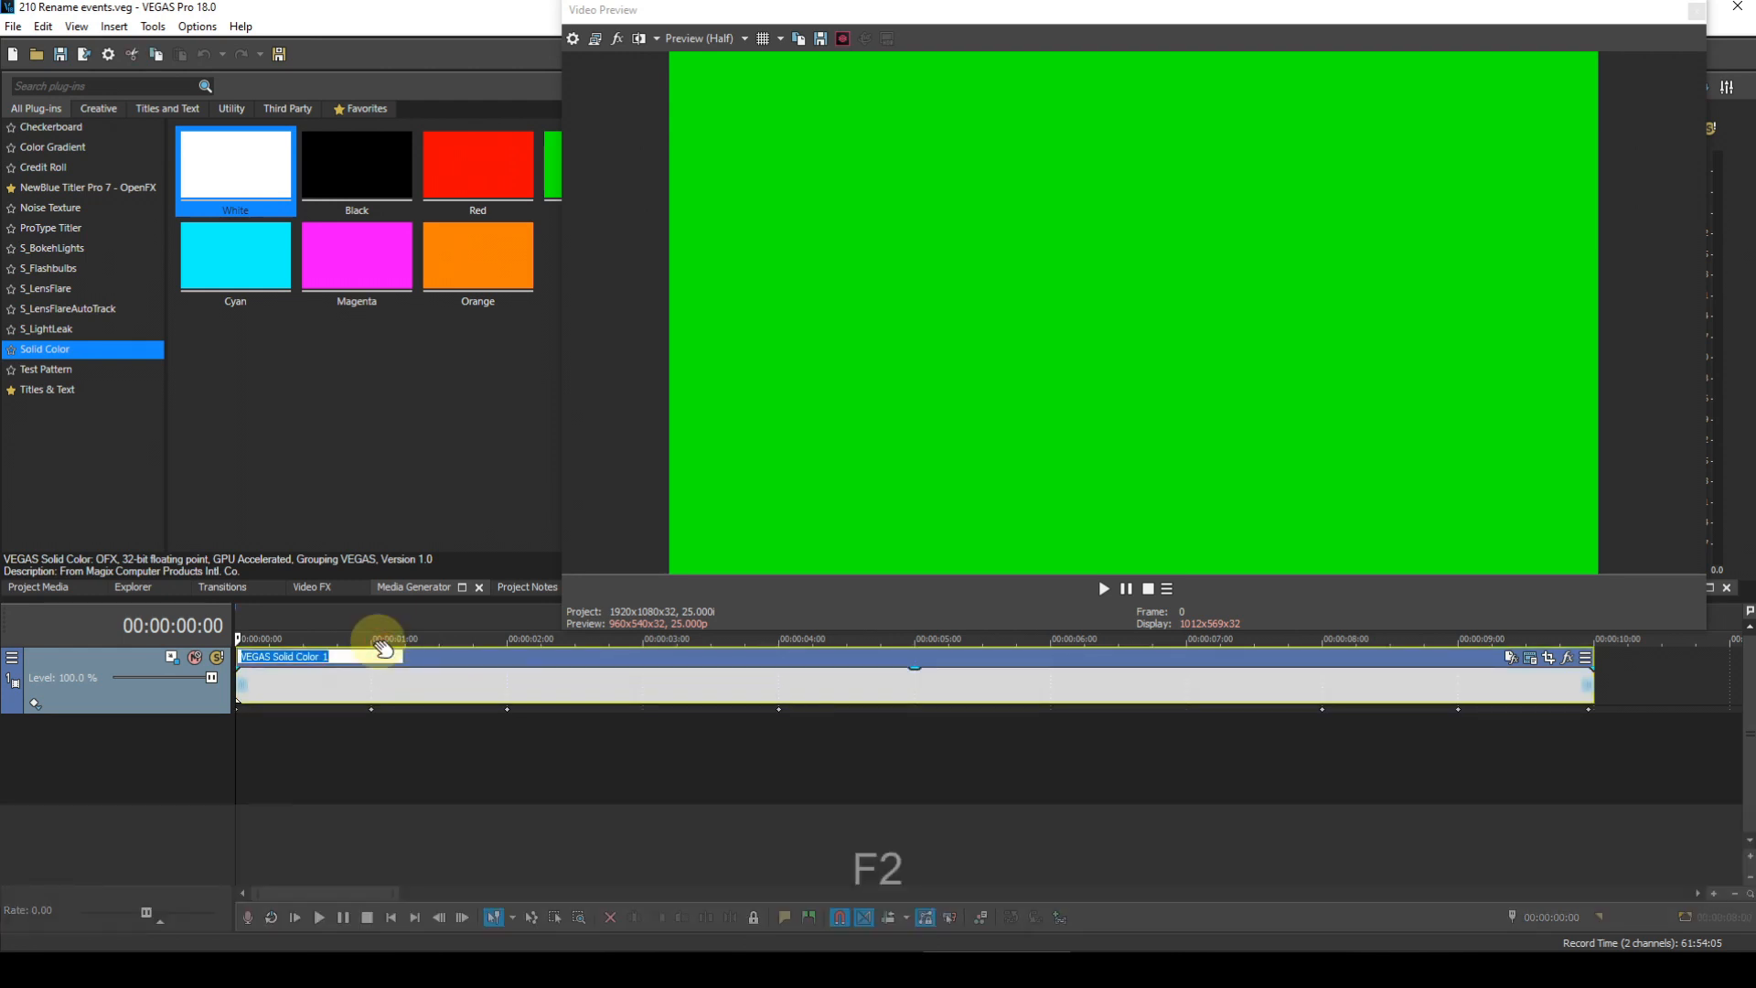
{"action": "type", "text": "Ne"}
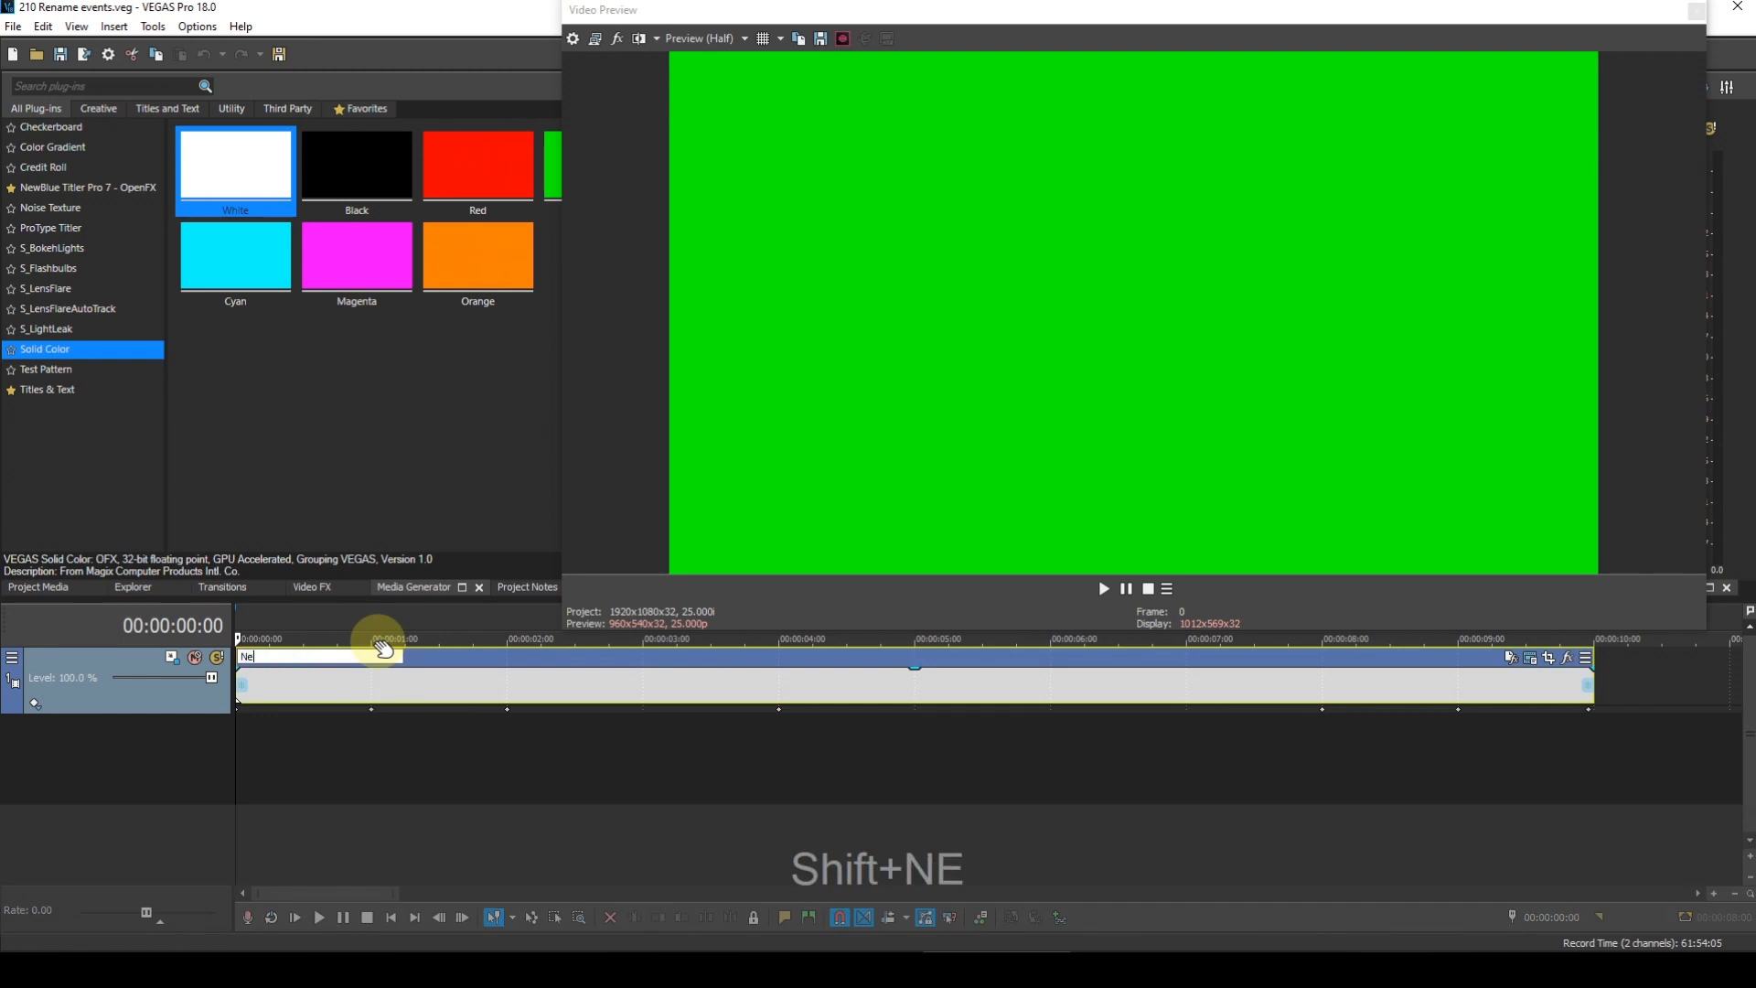
{"action": "type", "text": "w even"}
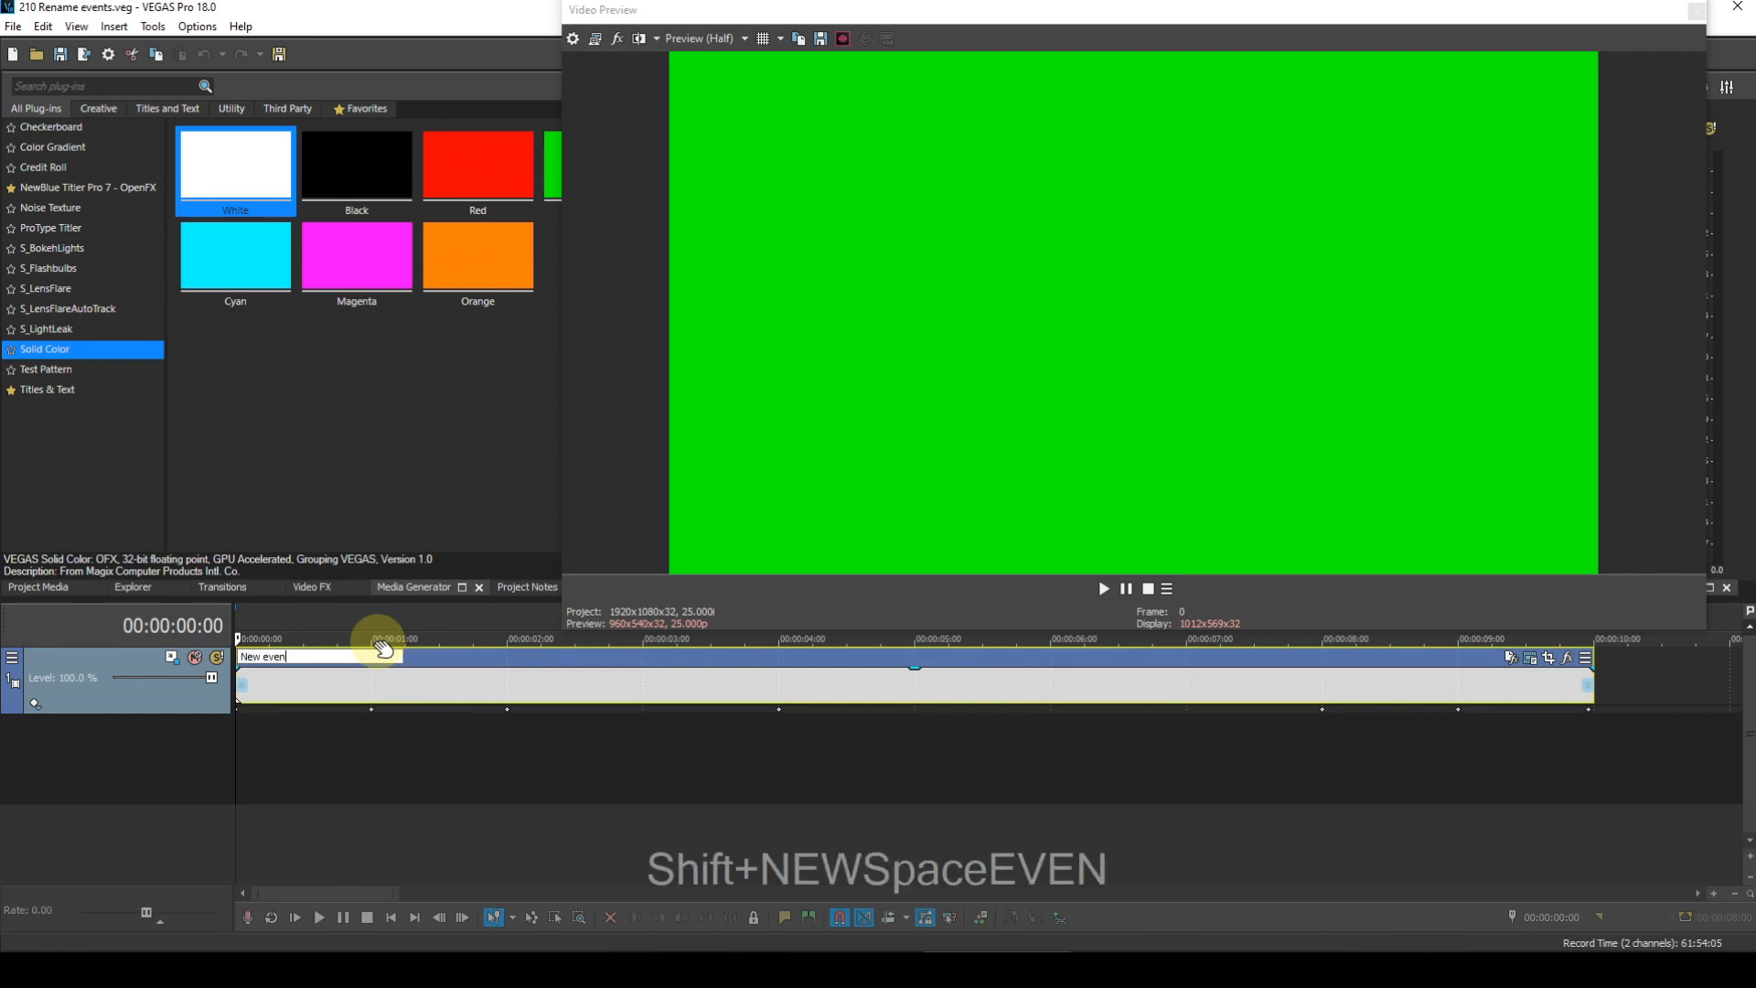
{"action": "type", "text": "t name"}
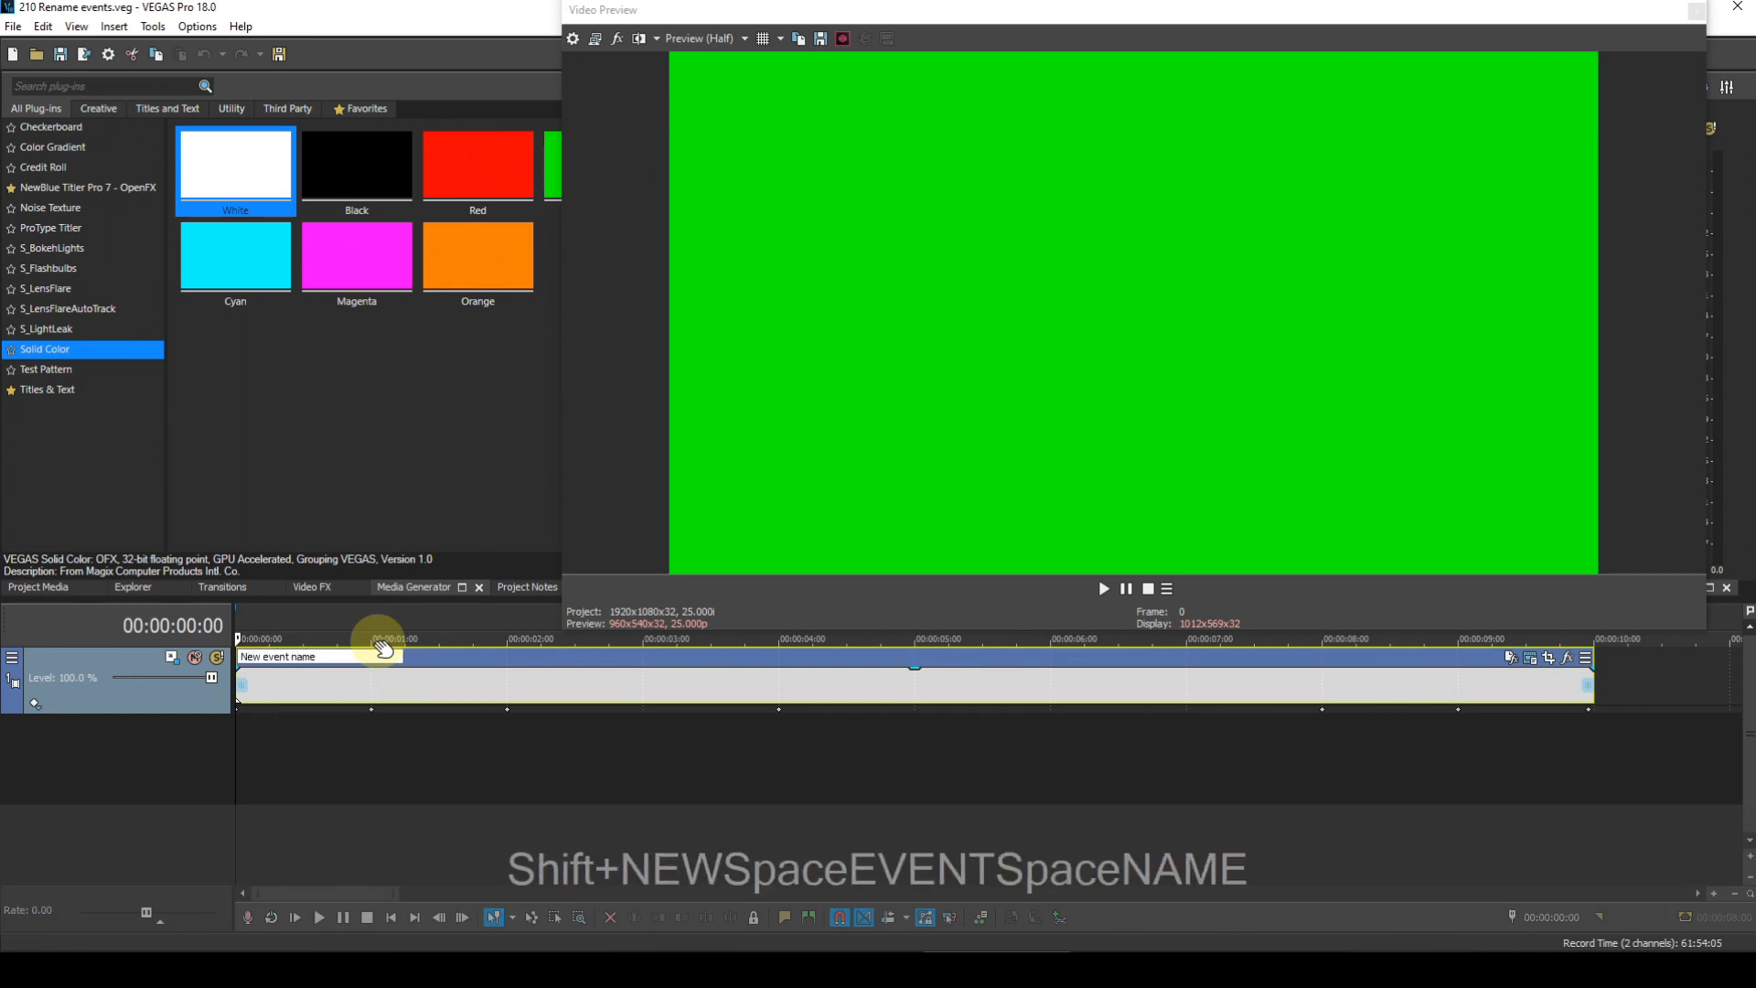
{"action": "key", "text": "Return"}
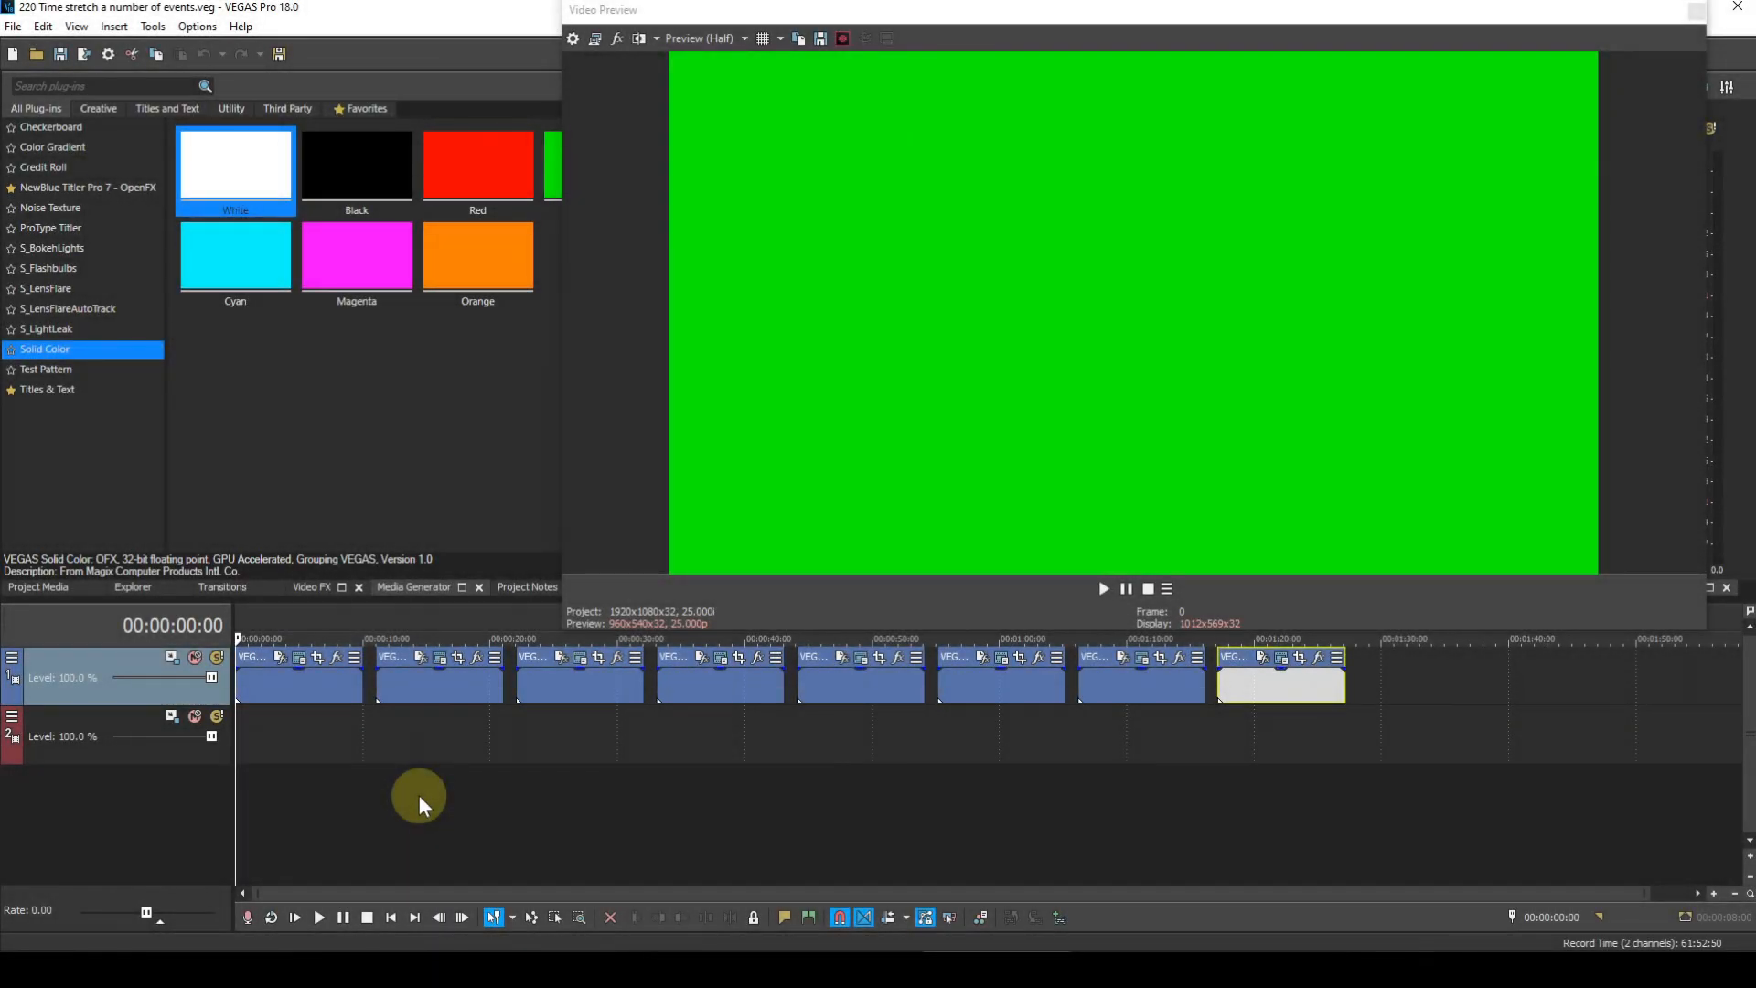
Step: Group all eight events on the first track and time-stretch them together to end at about 00:01:54:00
{"action": "left_click", "coordinate": [326, 693]}
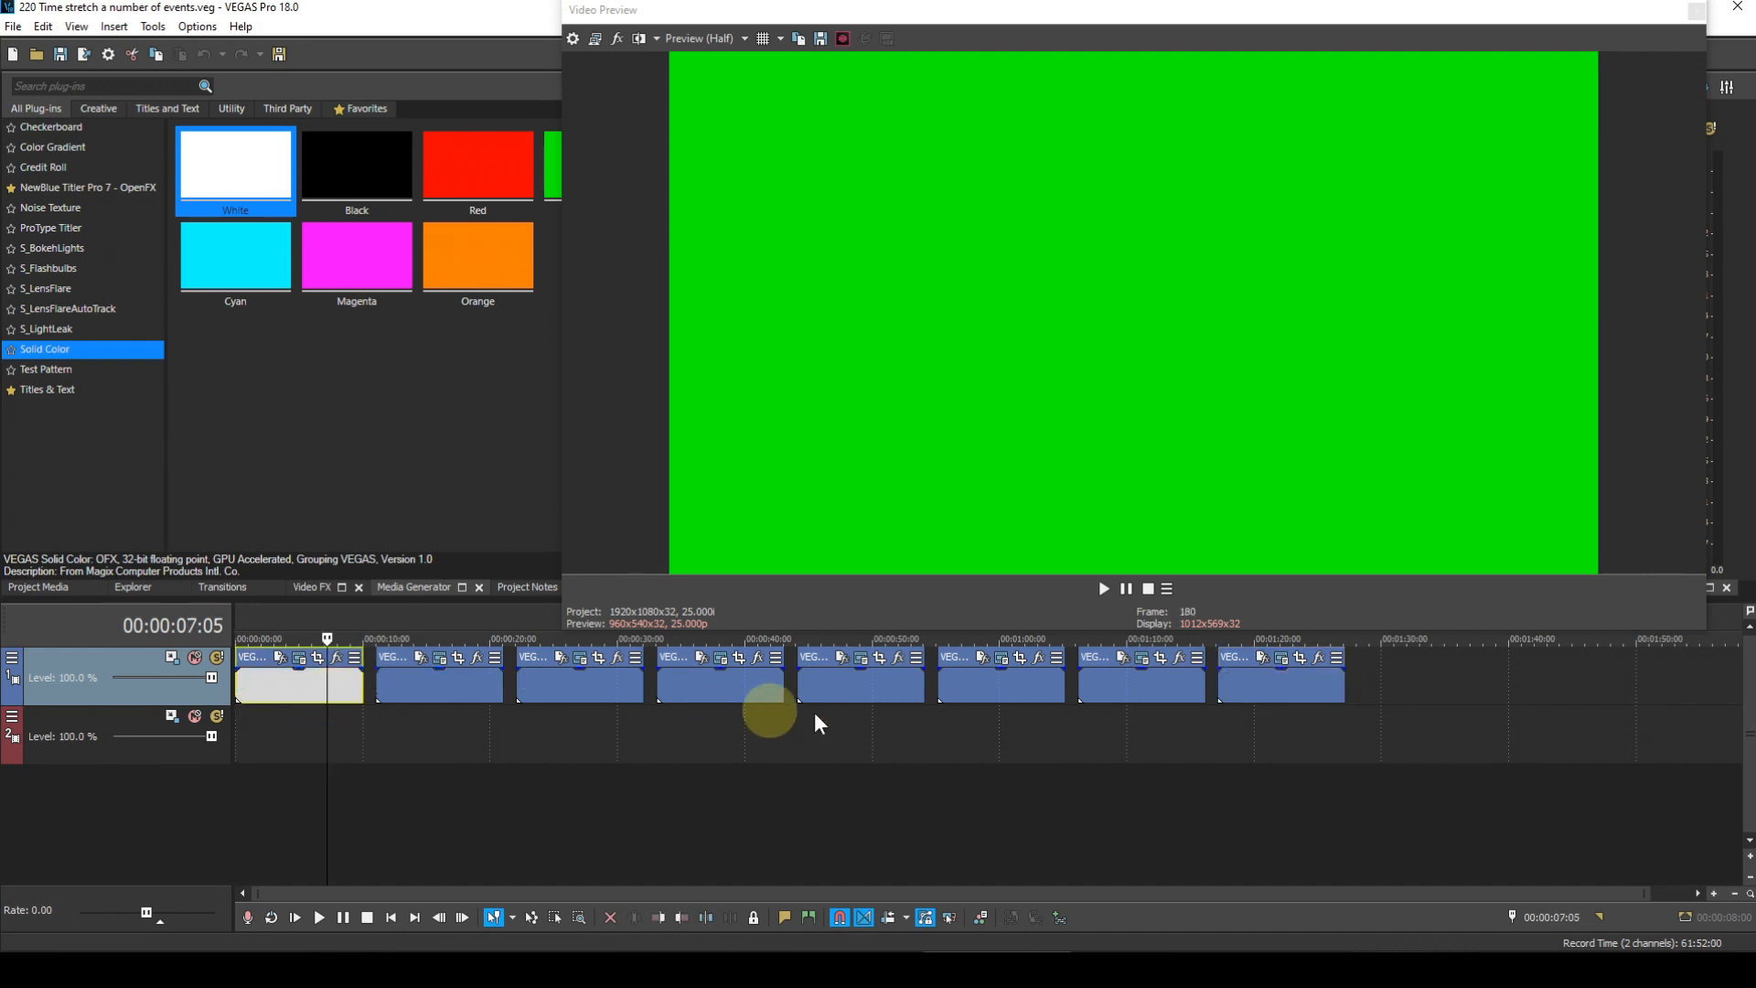
{"action": "left_click", "coordinate": [1269, 697], "text": "shift"}
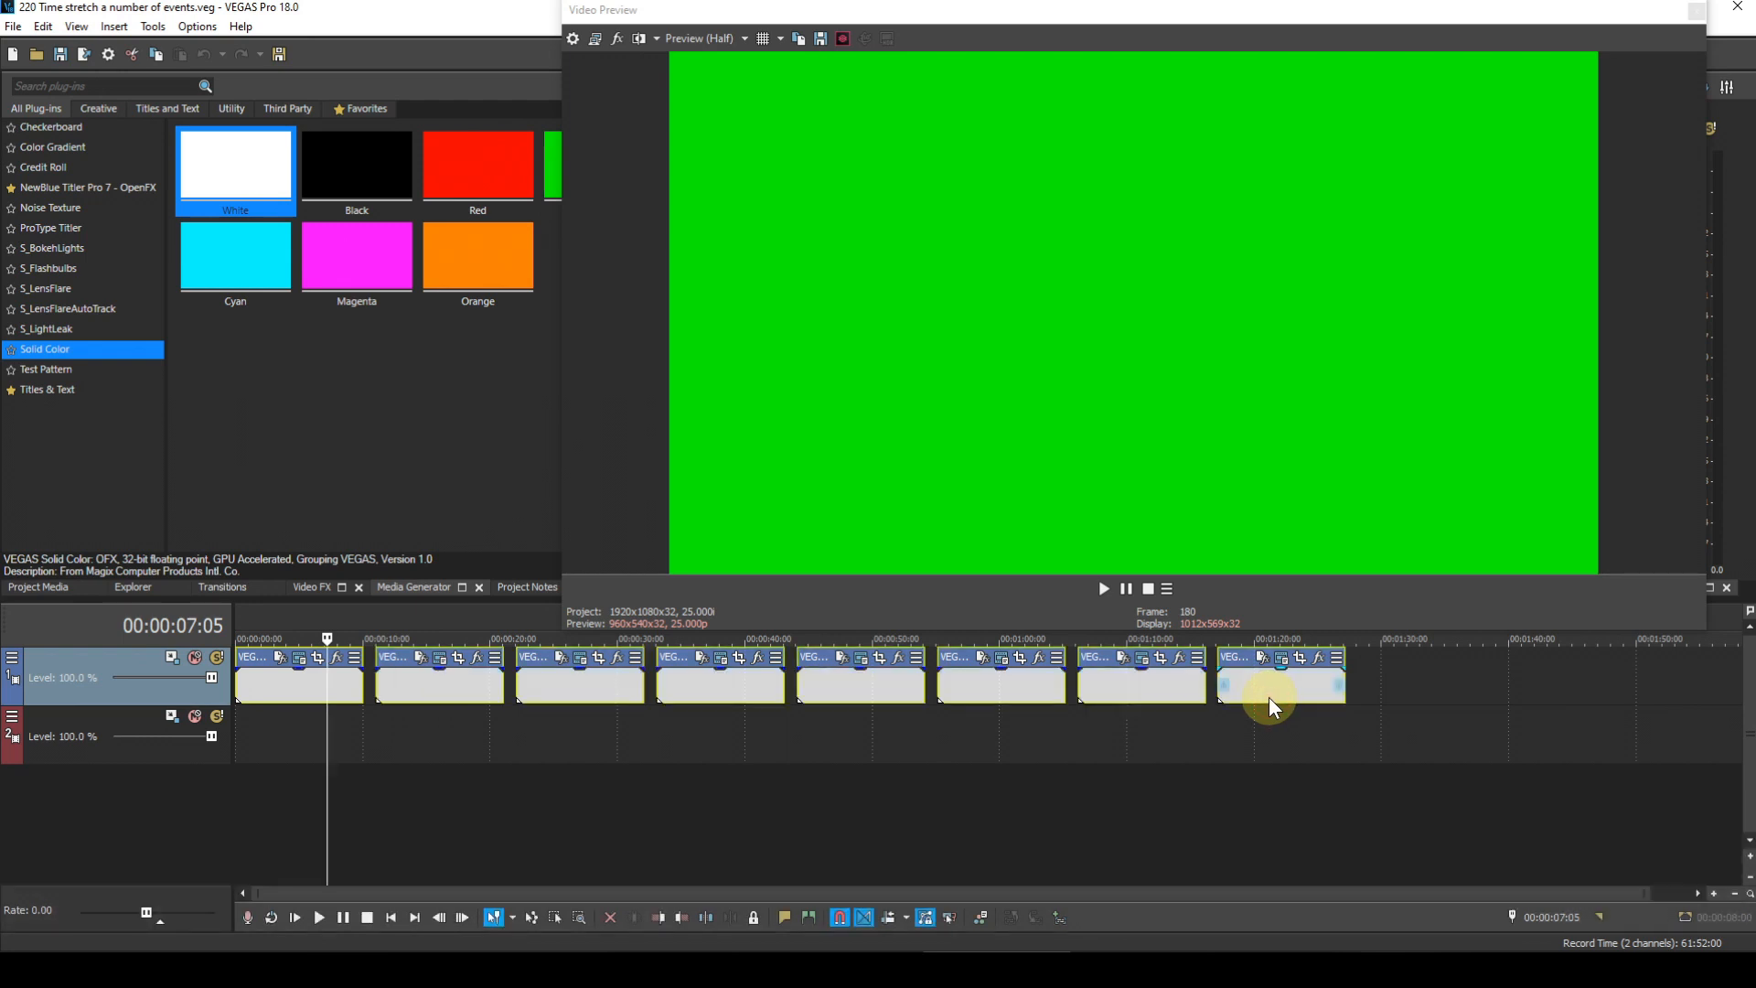
{"action": "key", "text": "g"}
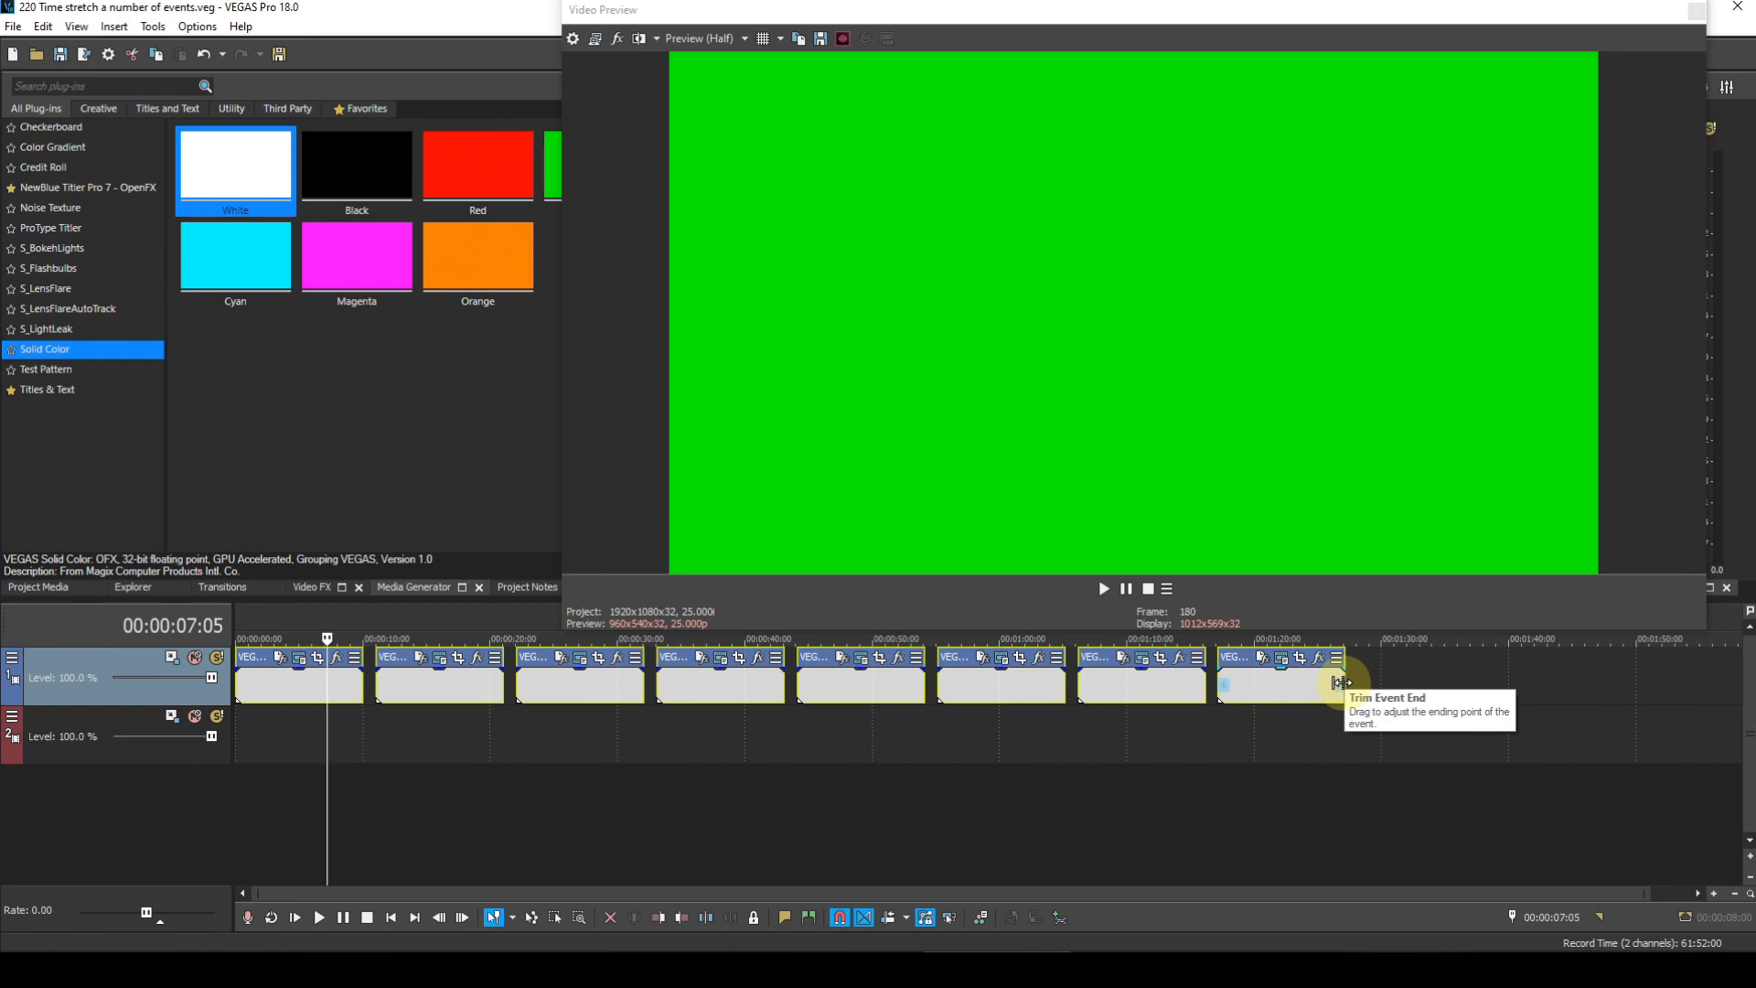
{"action": "left_click_drag", "start_coordinate": [1341, 682], "coordinate": [1691, 684]}
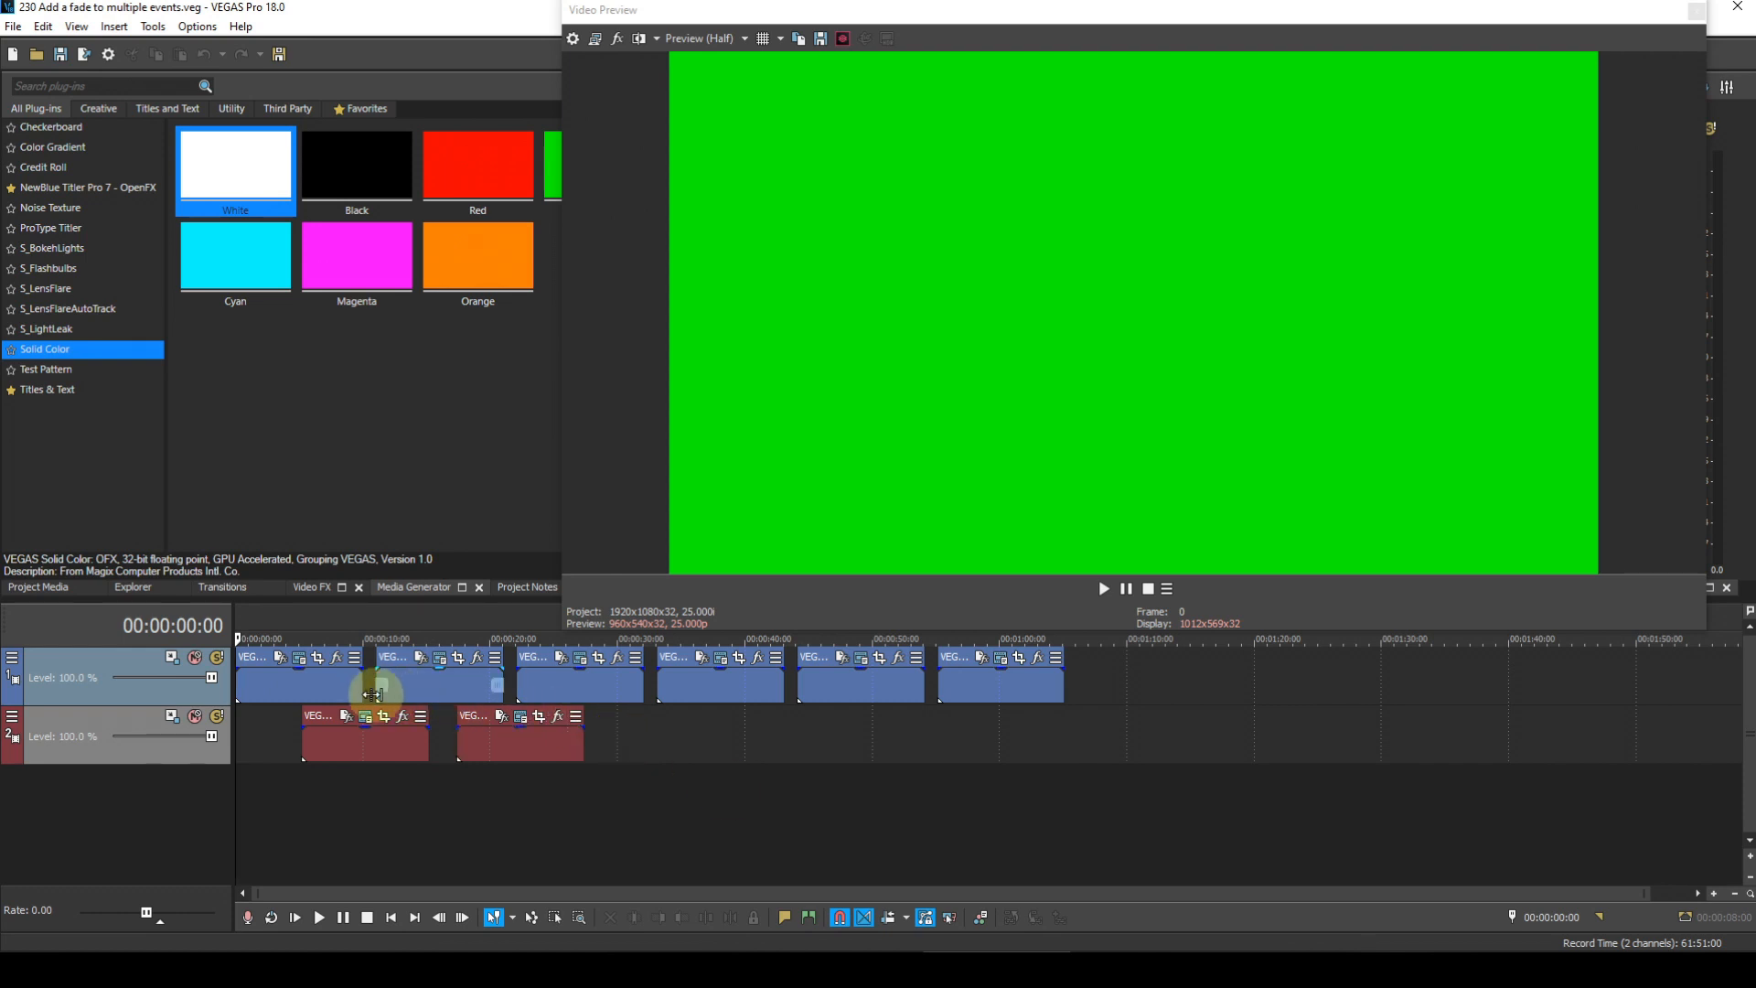
Step: Select all events on both tracks and add a fade-out of about 1.7 seconds to their ends at once
{"action": "left_click", "coordinate": [326, 697]}
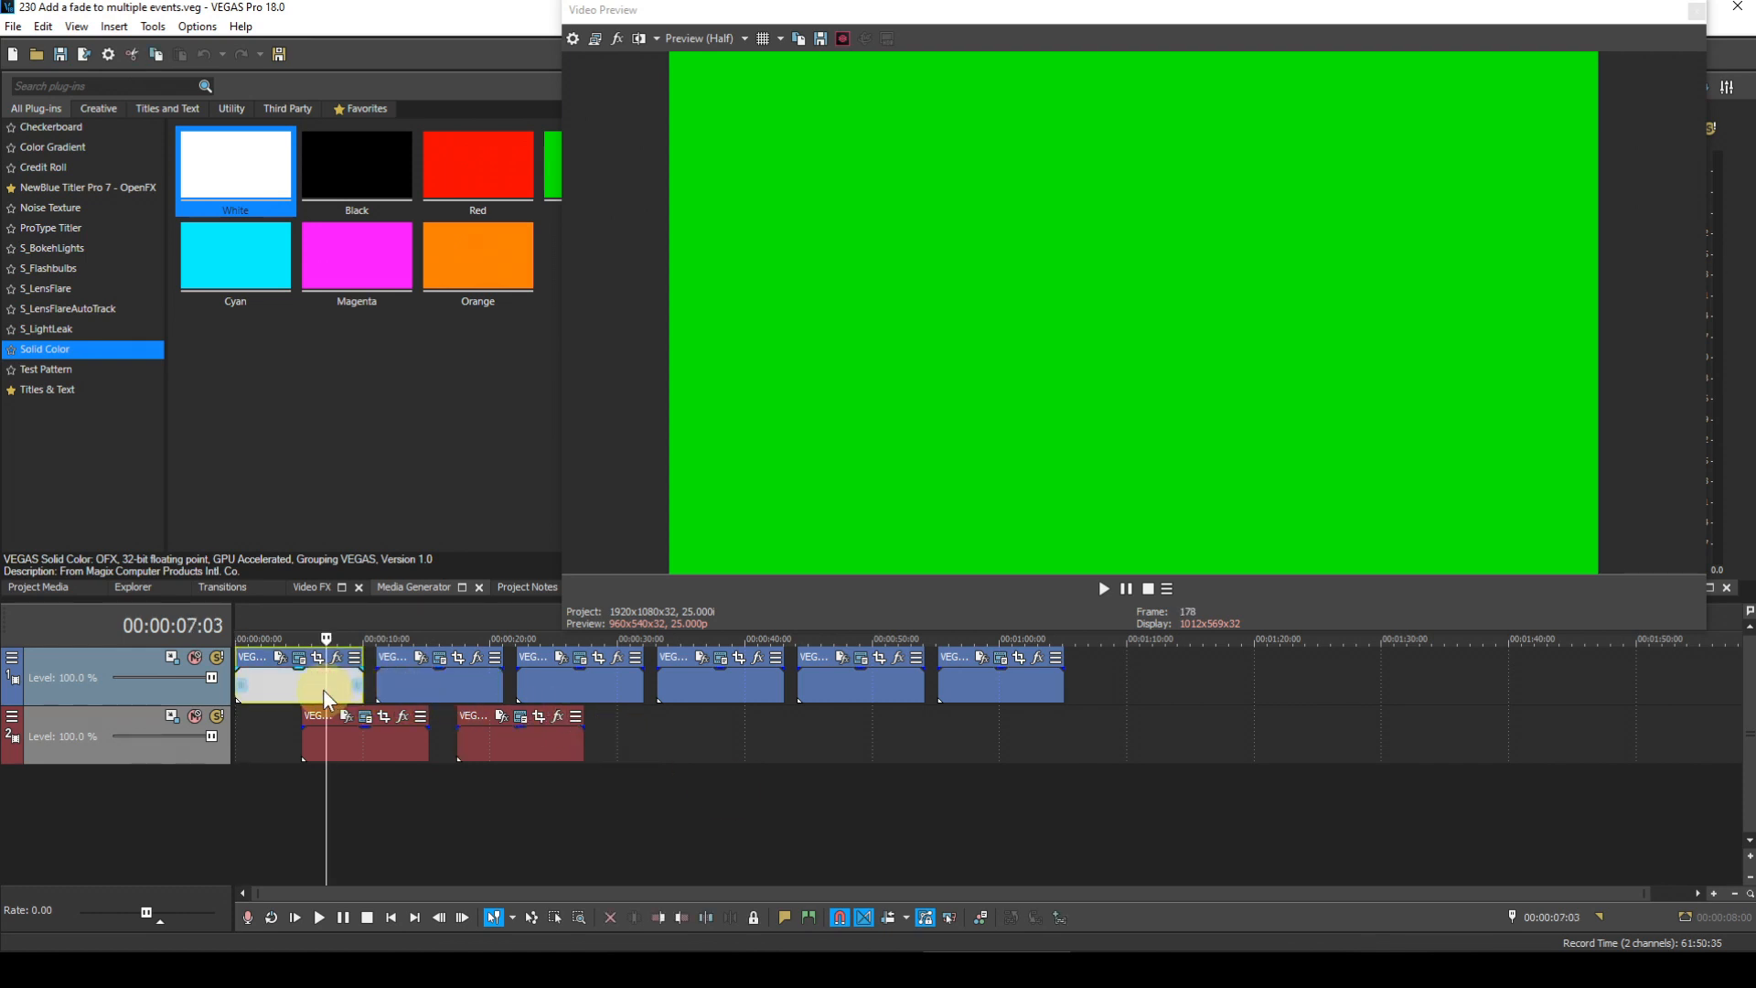
{"action": "key", "text": "ctrl+a"}
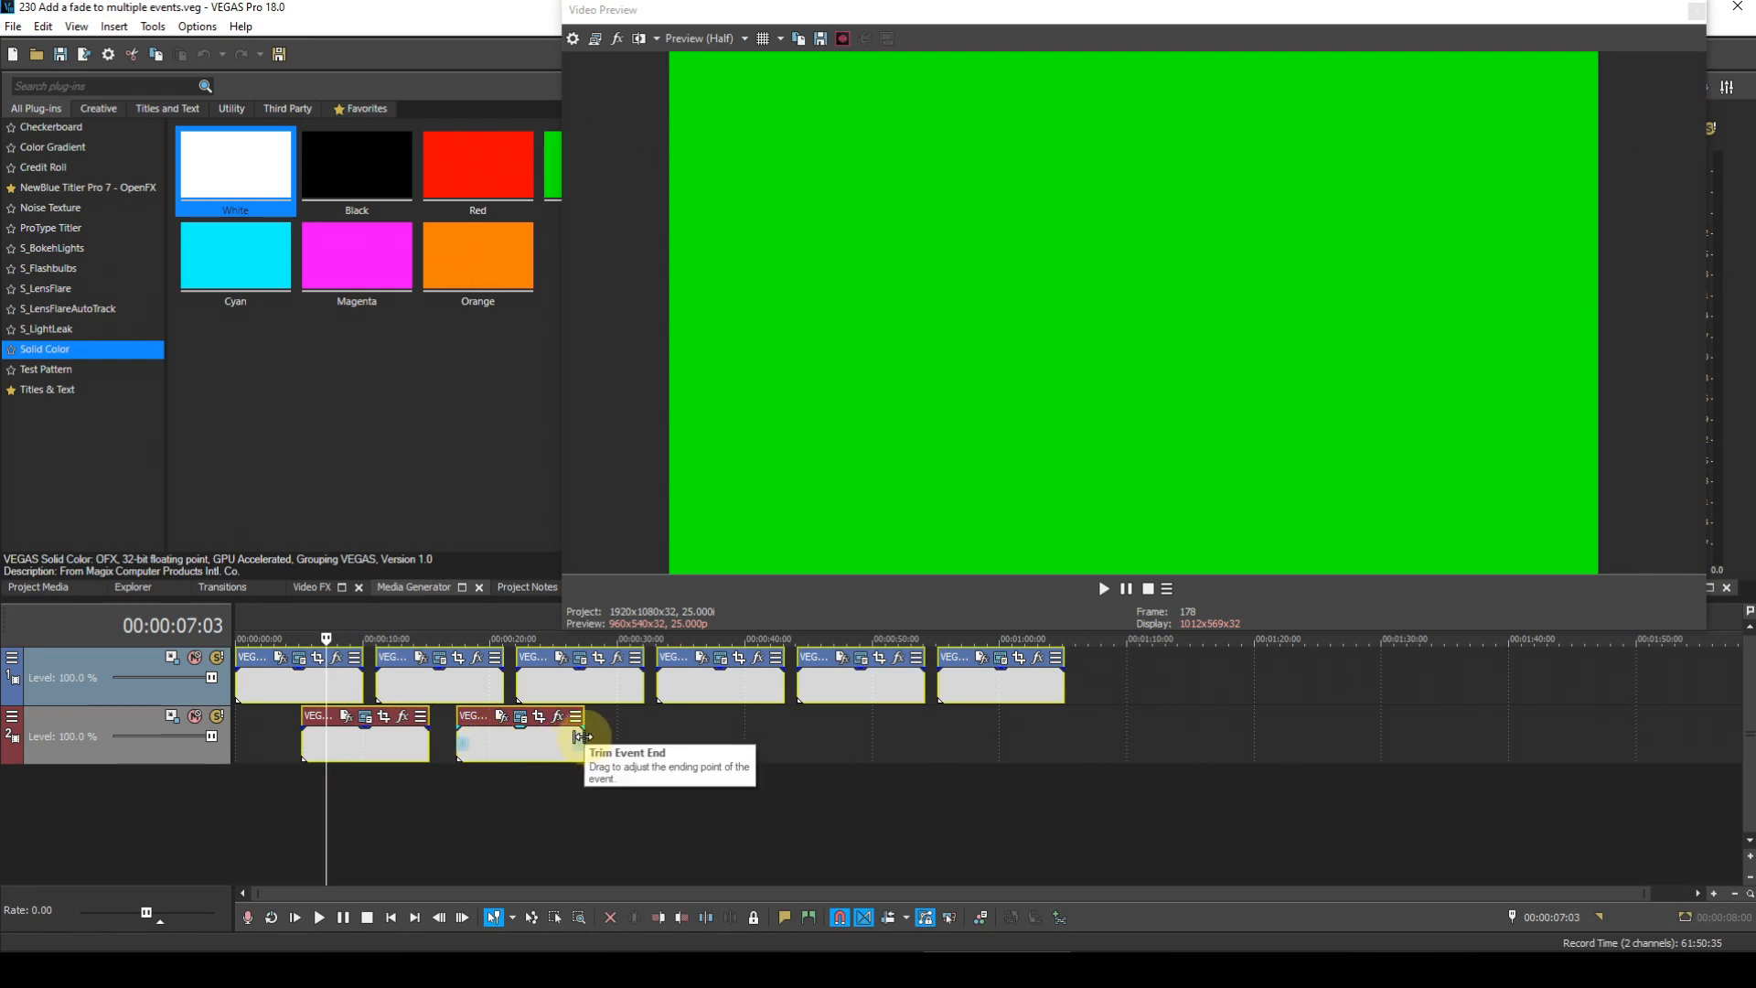
{"action": "scroll", "coordinate": [580, 732], "scroll_direction": "up", "scroll_amount": 4}
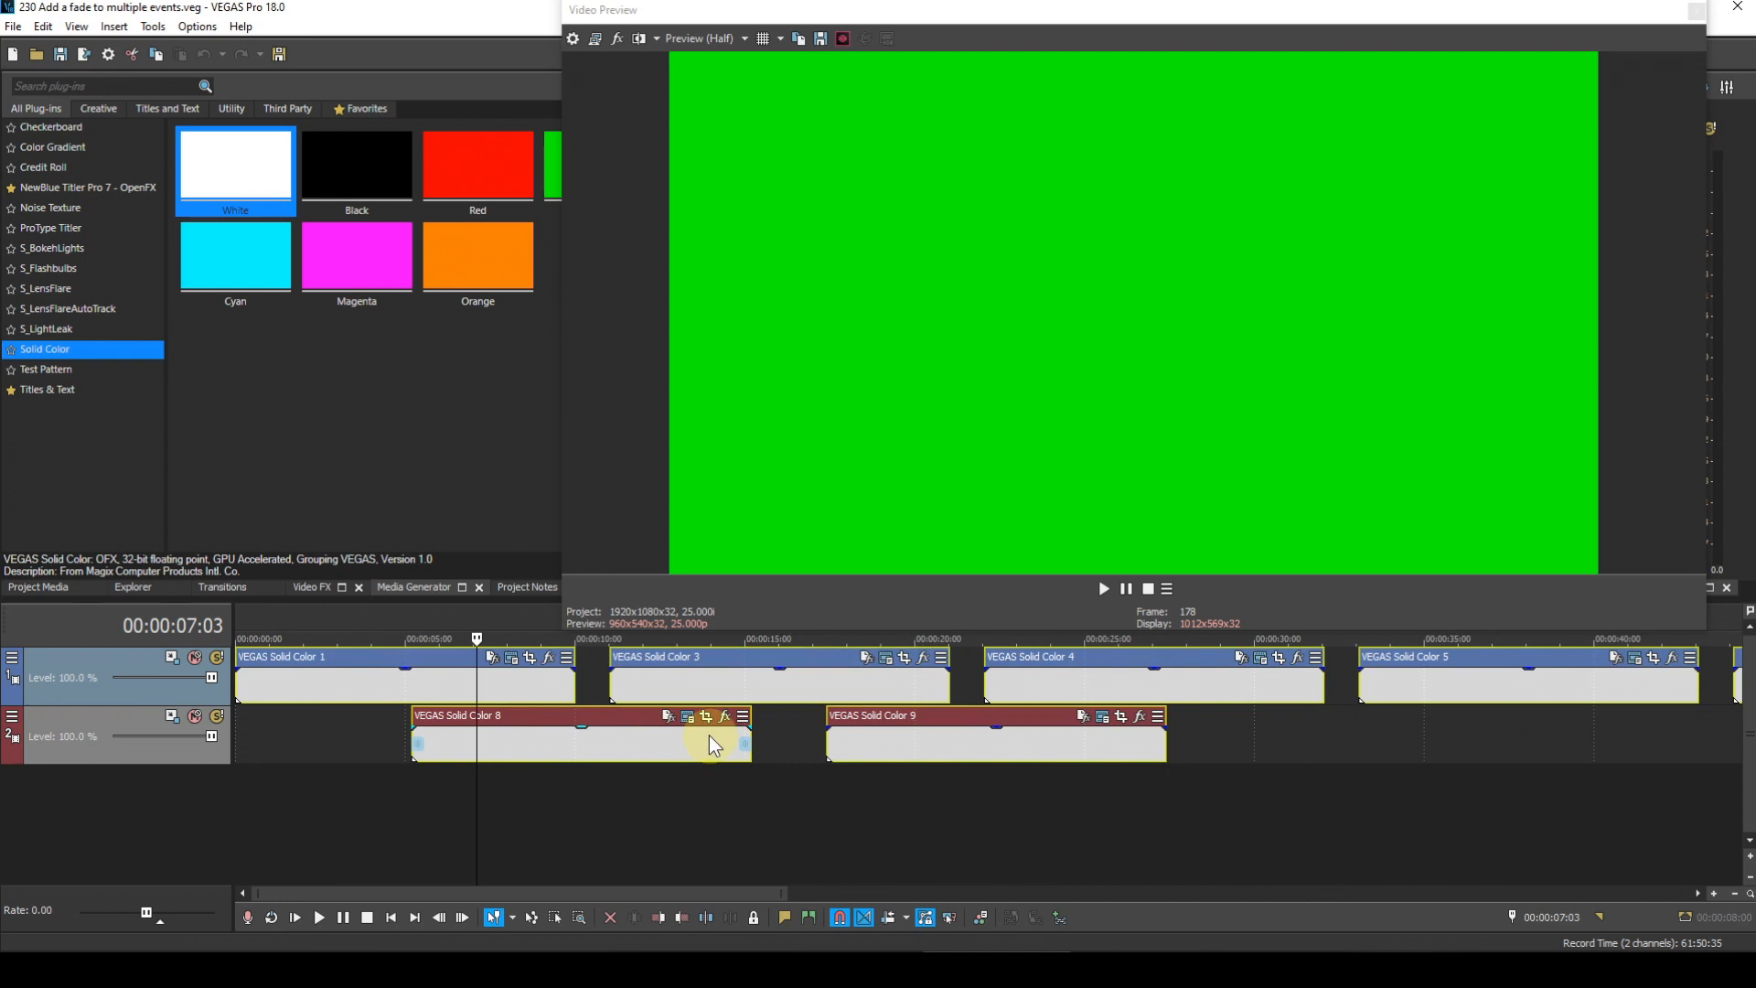
{"action": "left_click_drag", "start_coordinate": [749, 717], "coordinate": [692, 731]}
{"action": "scroll", "coordinate": [668, 803], "scroll_direction": "down", "scroll_amount": 4}
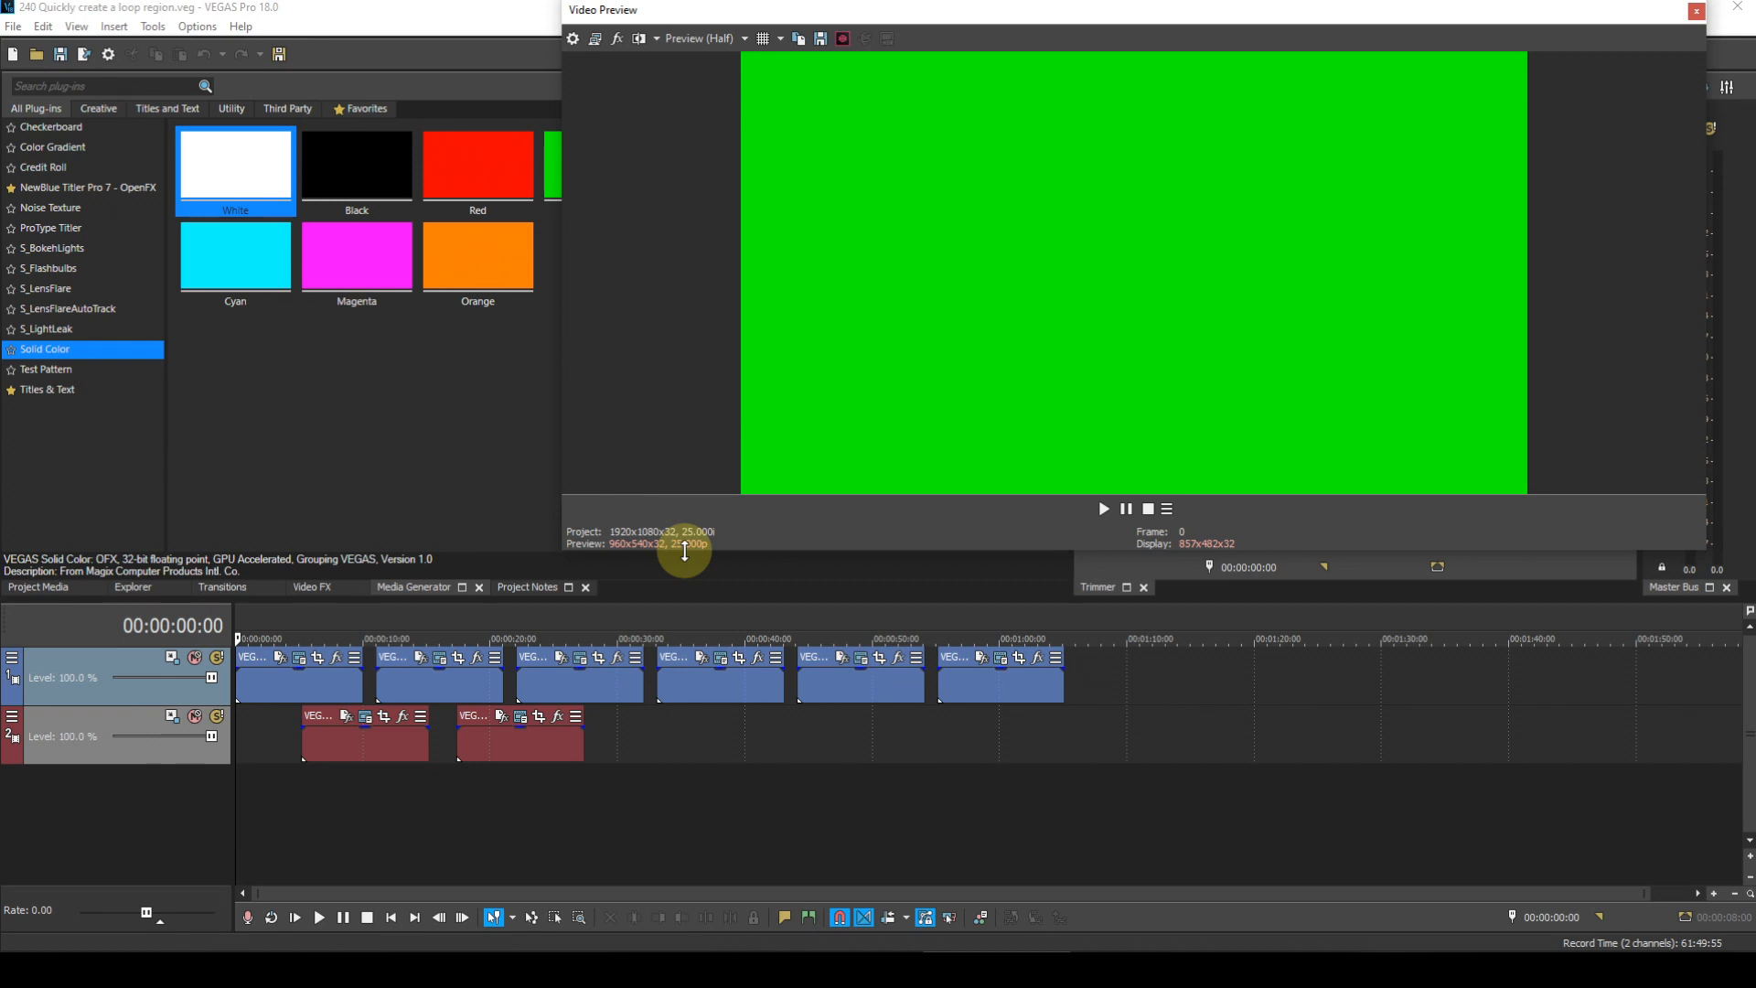
Step: Create a loop region starting at 00:00:34:15 with a selection length of 00:00:06:00
{"action": "left_click", "coordinate": [675, 638]}
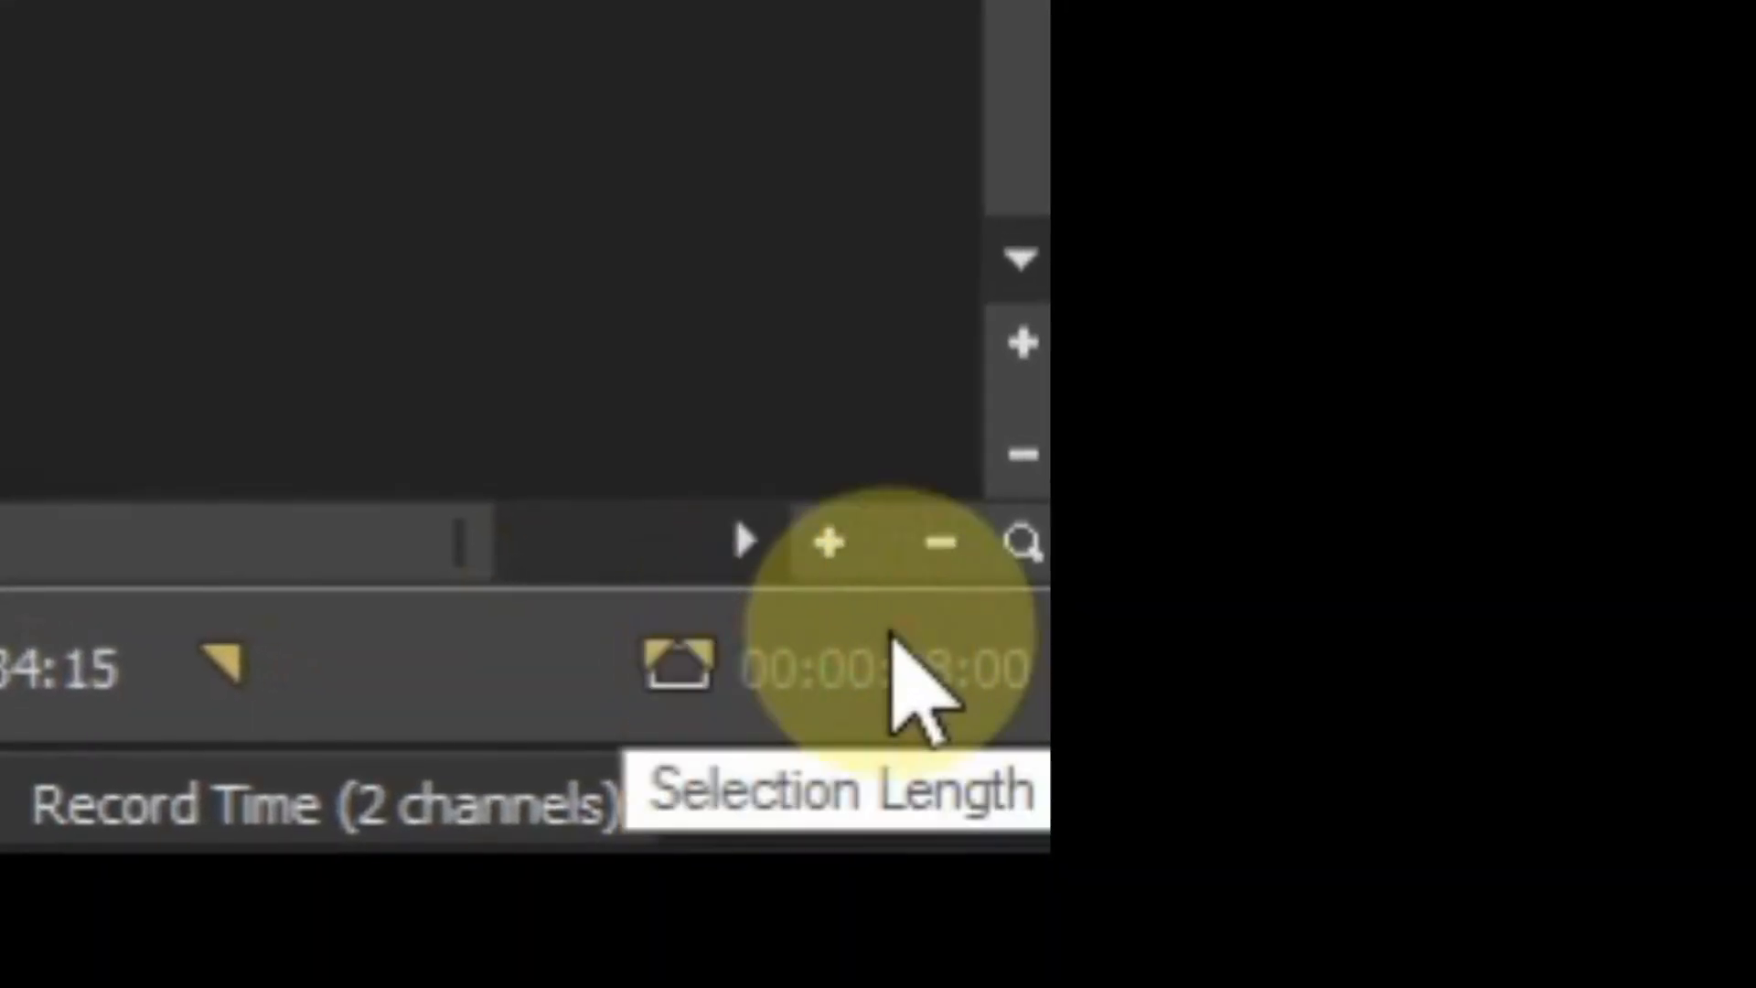
{"action": "left_click", "coordinate": [860, 671]}
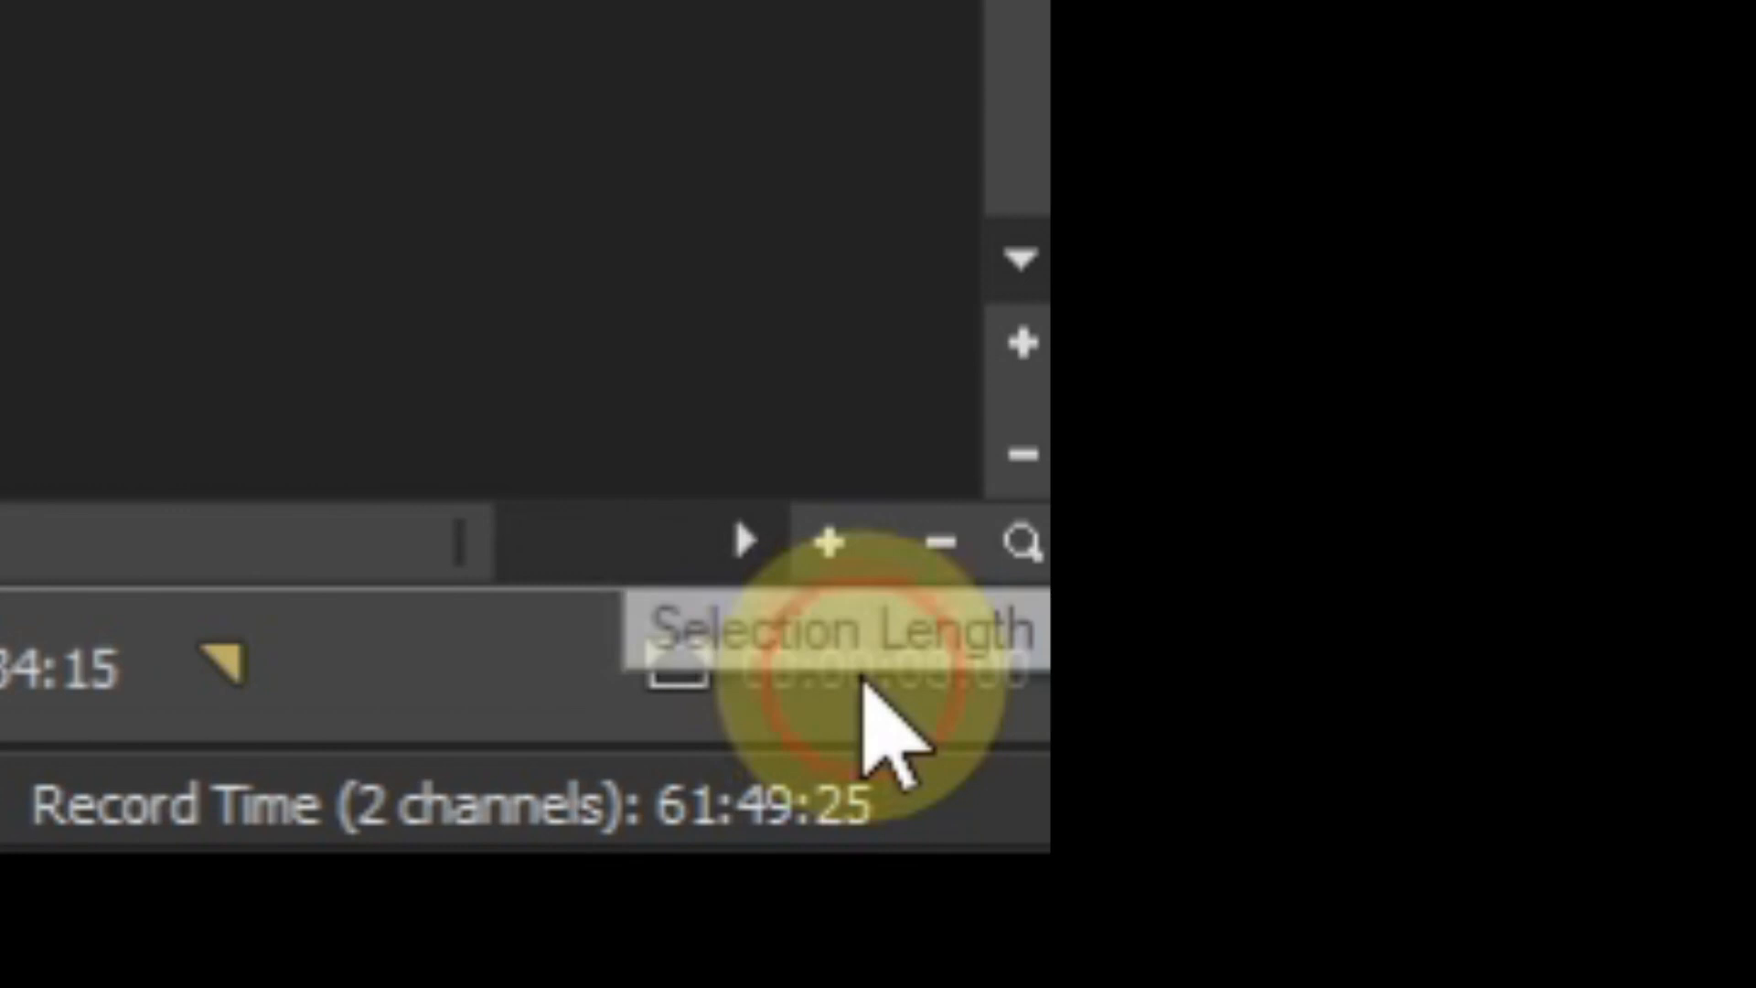
{"action": "type", "text": "0600"}
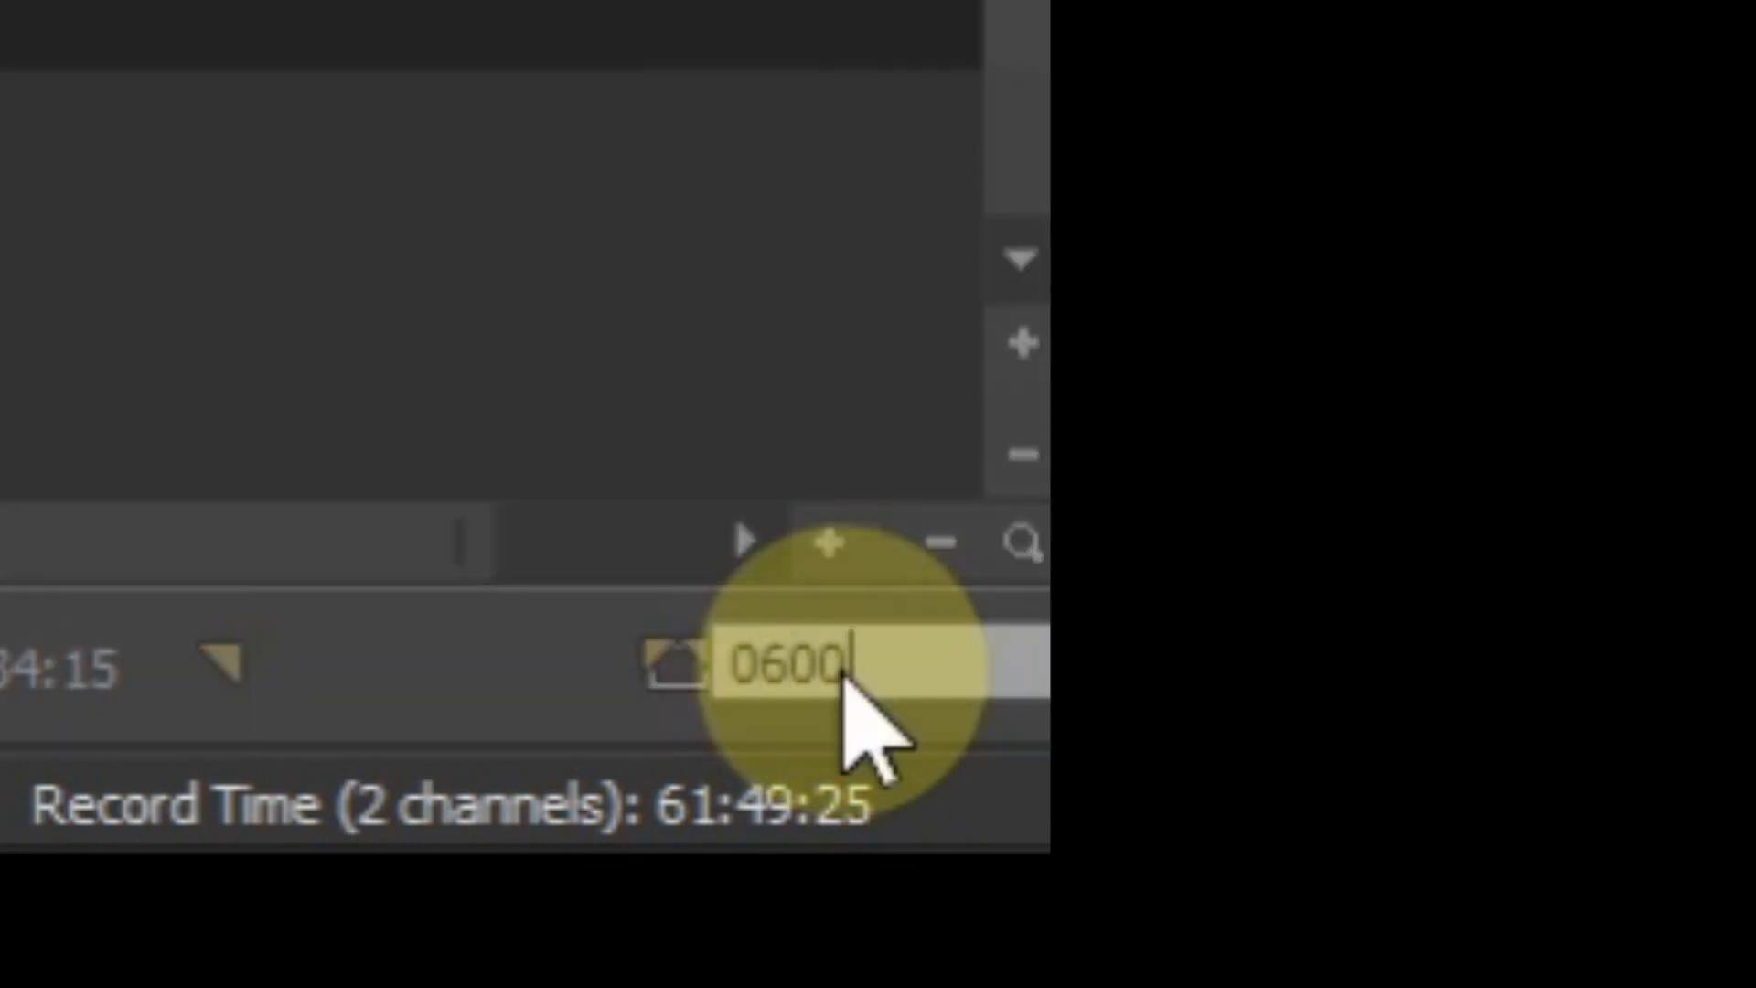
{"action": "key", "text": "Return"}
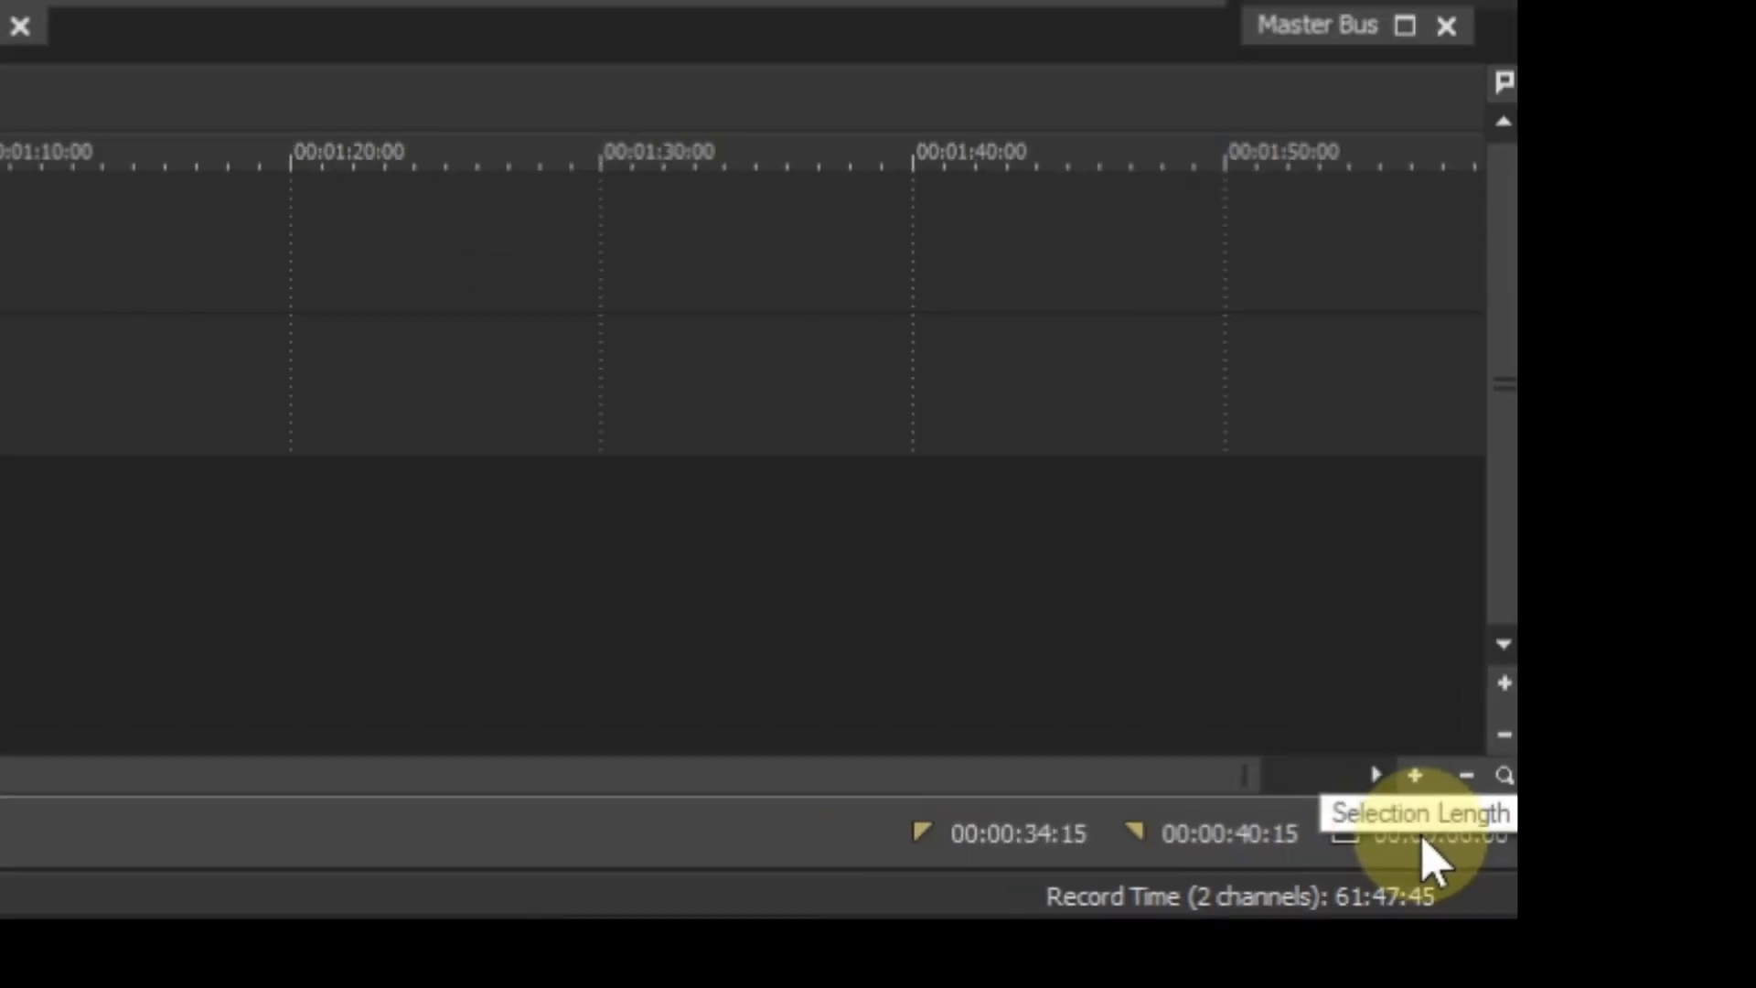